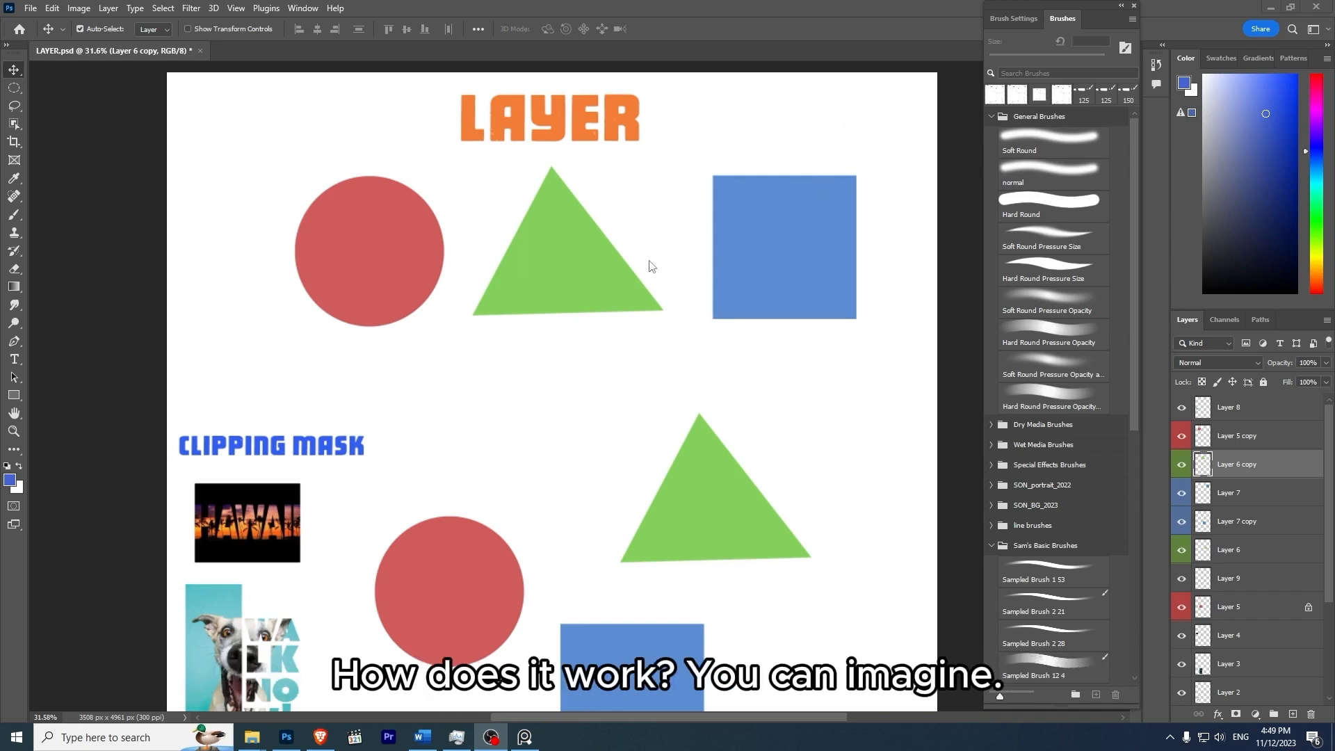
Move the upper red circle and blue square inward so both overlap the upper green triangle.
click(432, 244)
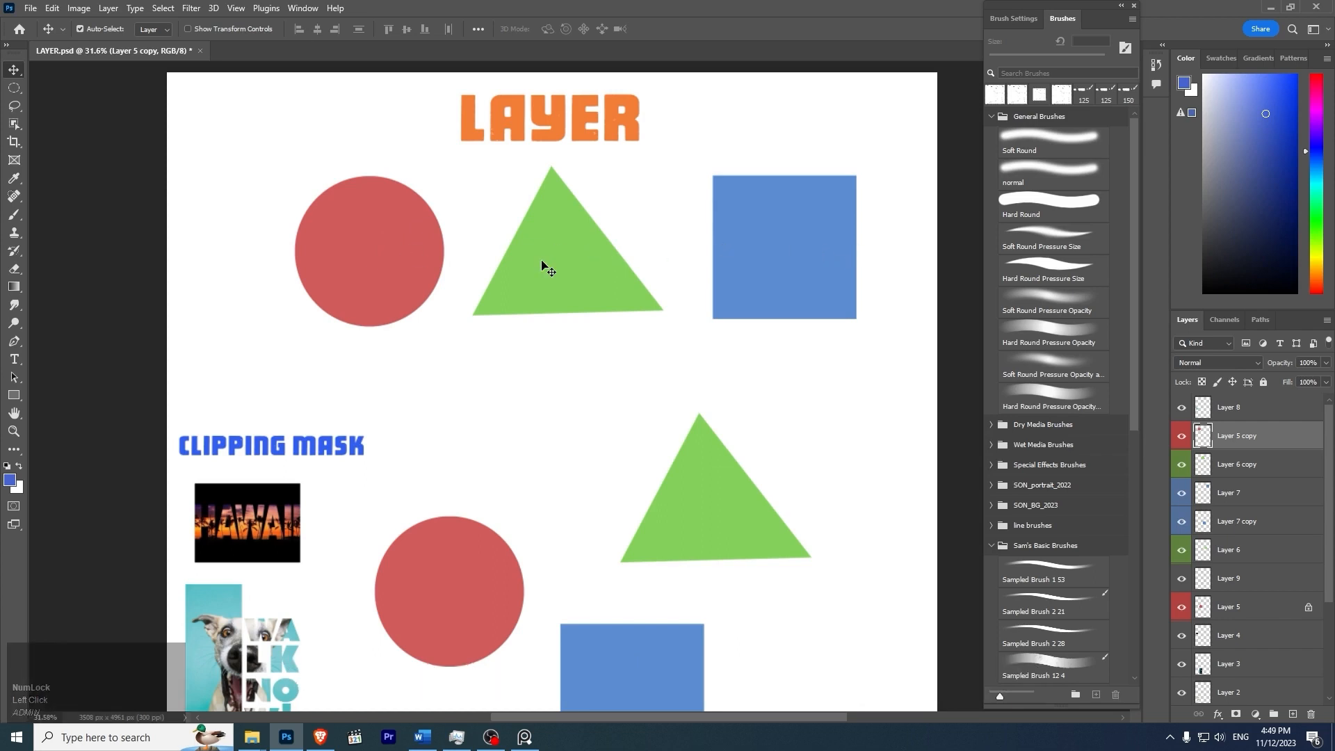
click(382, 249)
drag(390, 248, 488, 271)
drag(790, 237, 690, 278)
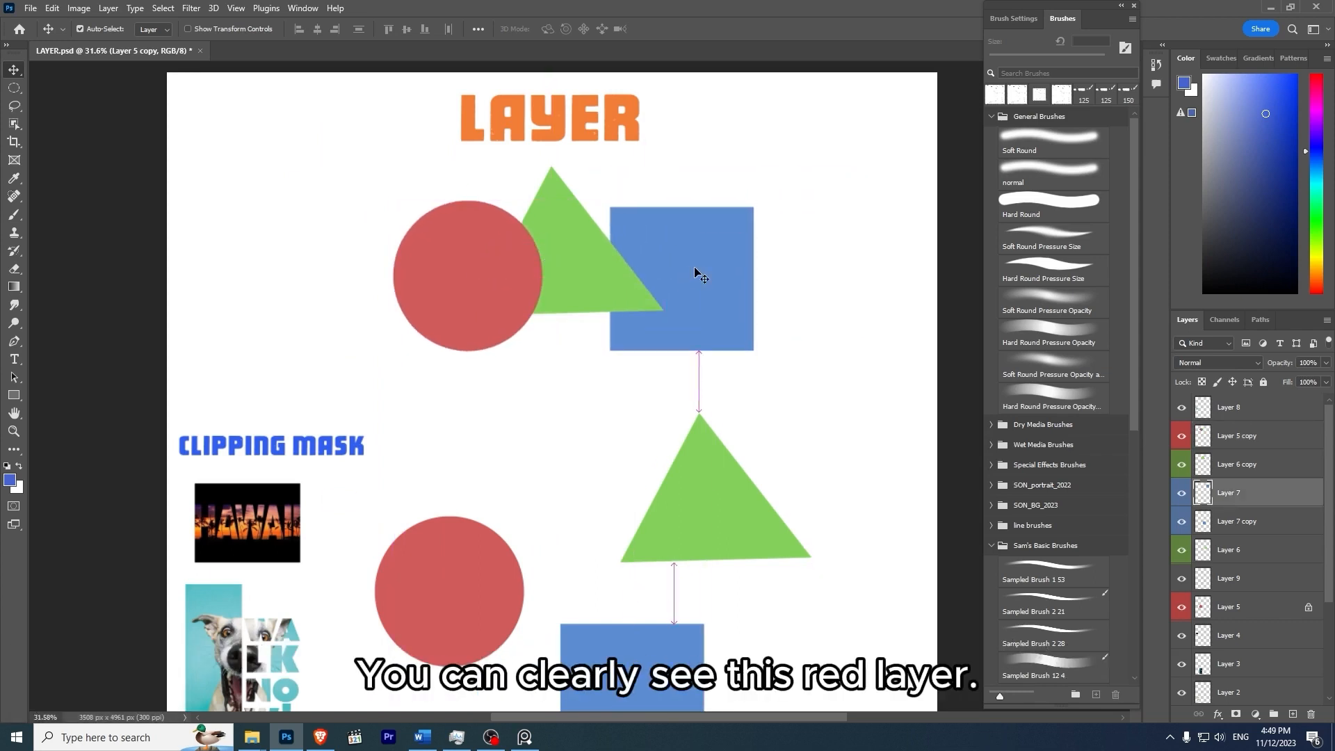
Hide the upper red circle's layer, Layer 5 copy, and show it again.
click(1238, 445)
click(1182, 438)
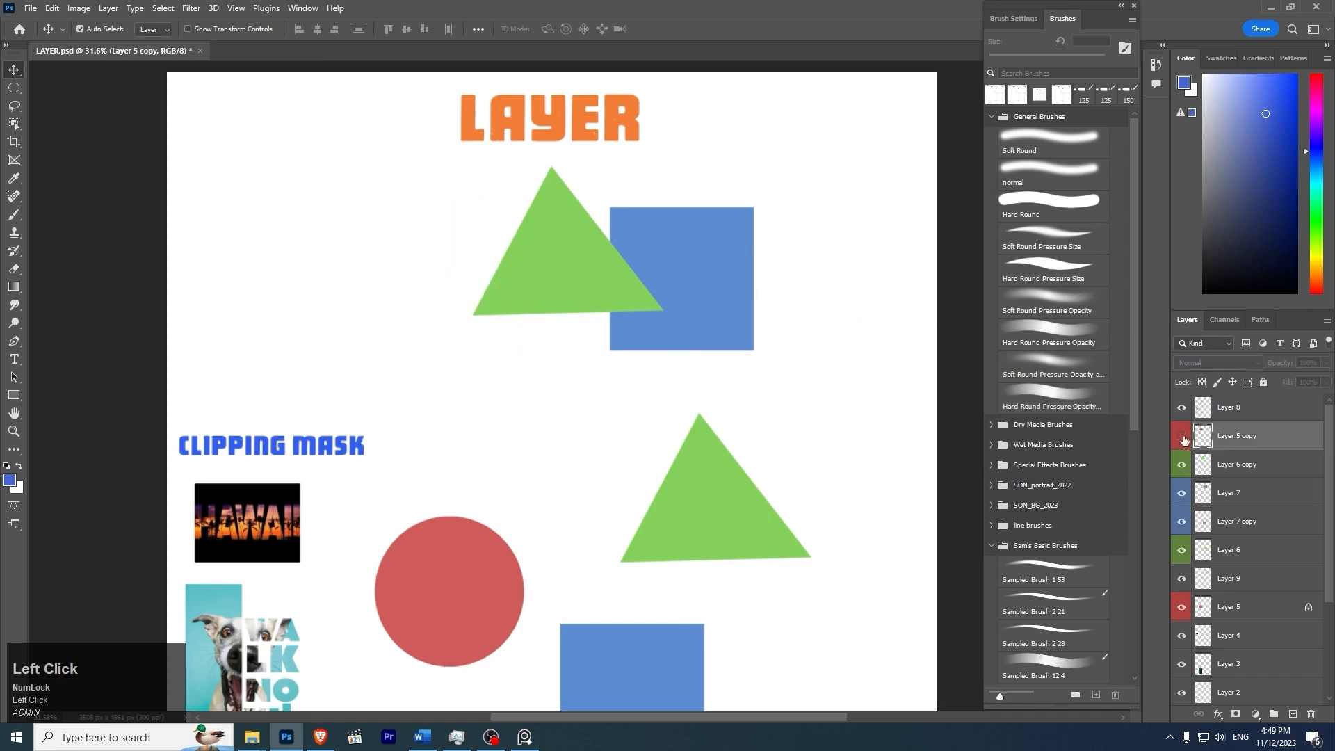
click(1183, 438)
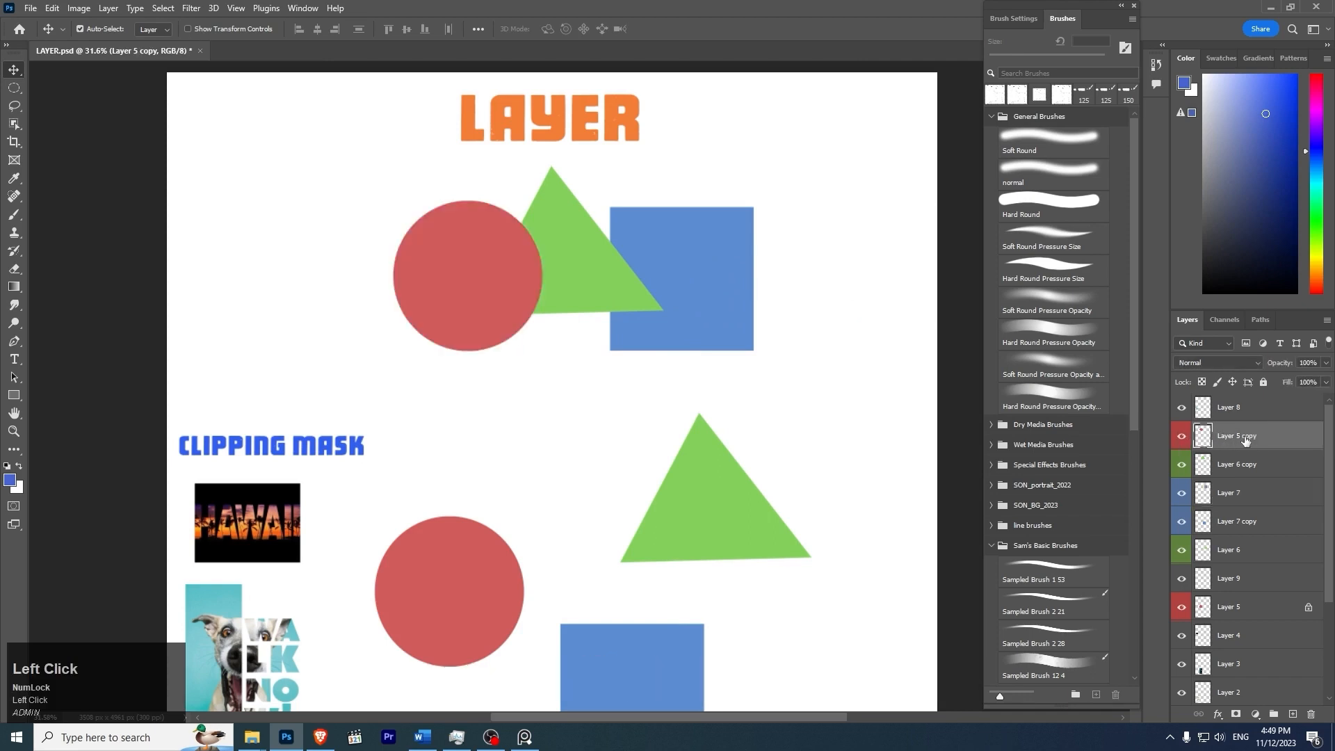
Select the layers of the upper green triangle, blue square and red circle in turn to examine their stacking order.
click(1260, 479)
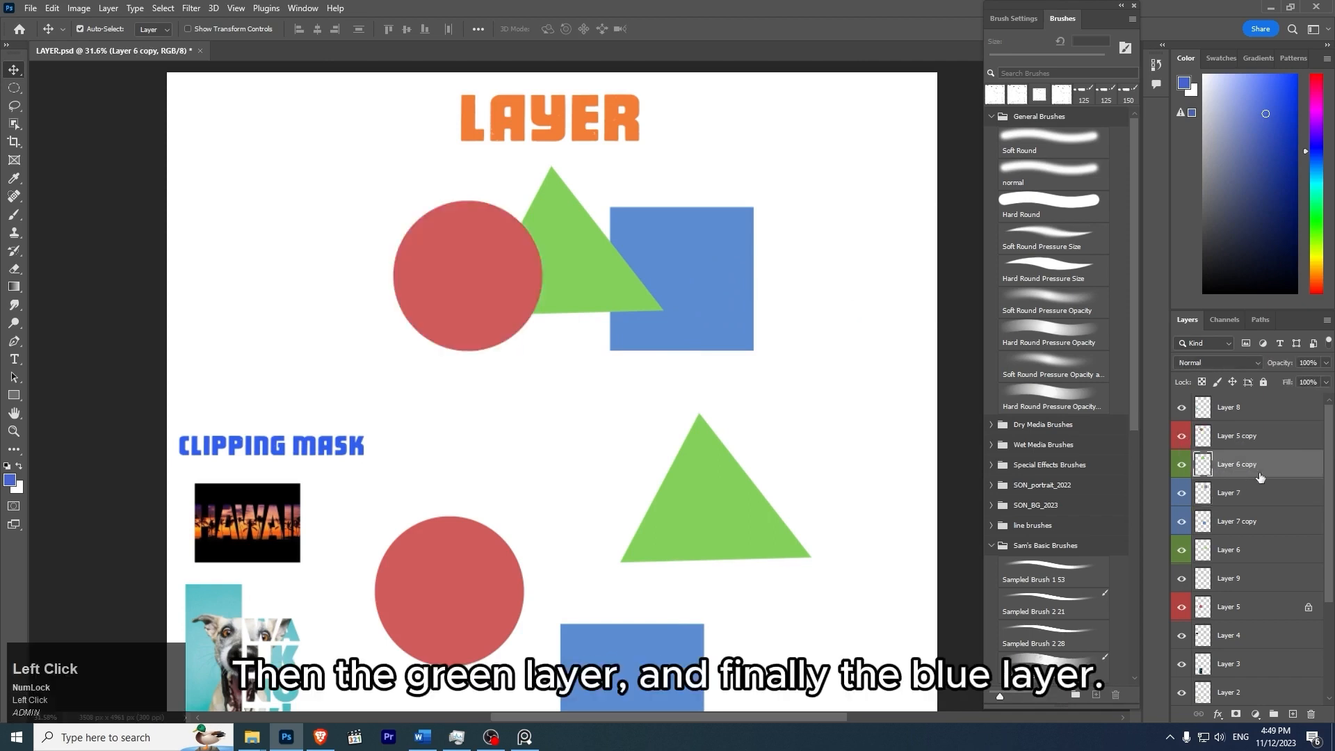
double_click(1260, 479)
click(904, 157)
click(1244, 492)
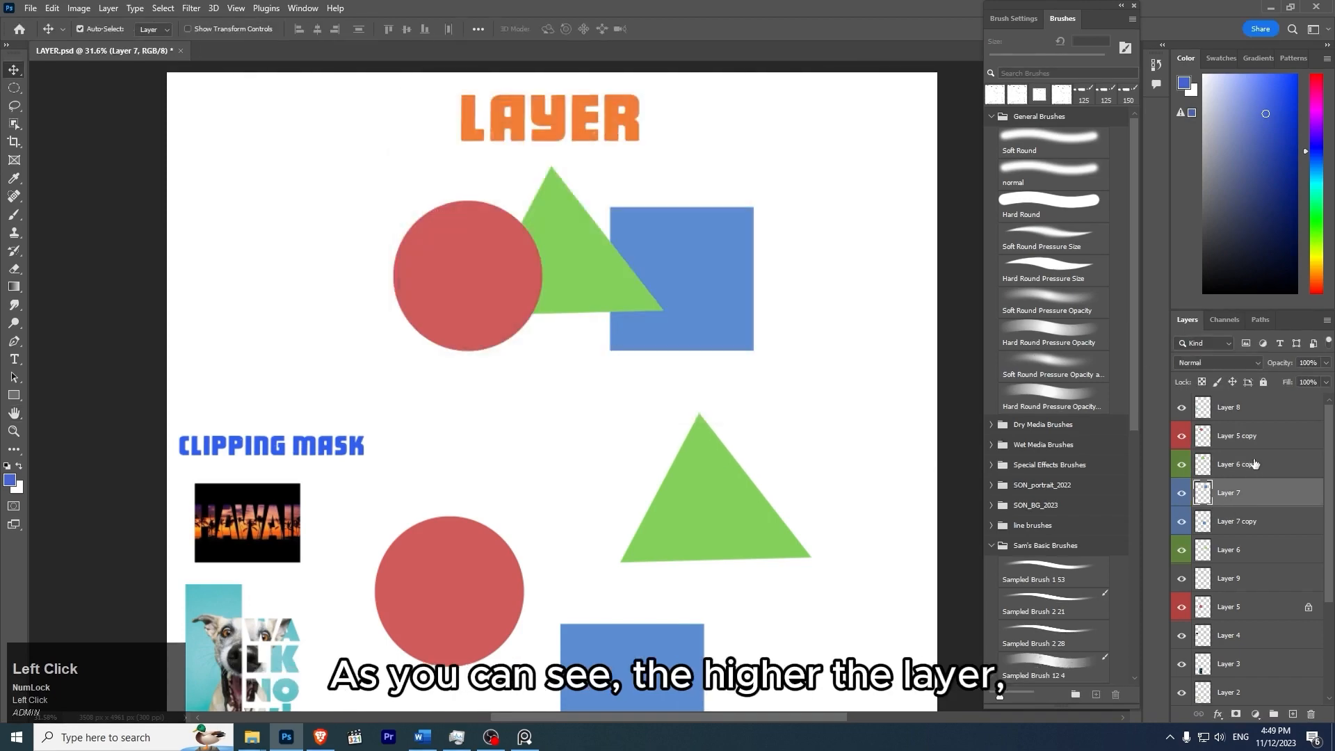
click(1259, 436)
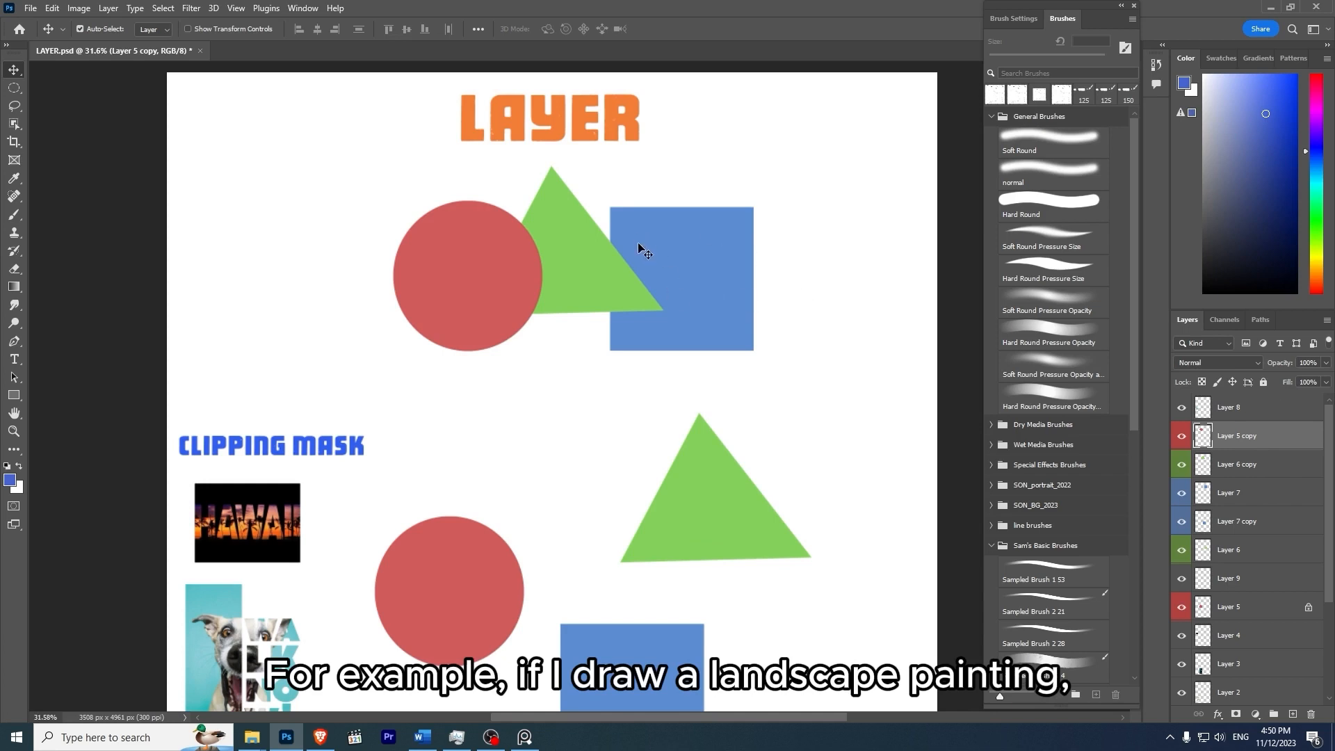
Shift the upper red circle, green triangle and blue square around, leaving them partly overlapping in a row.
drag(490, 277, 633, 275)
mouse_move(716, 251)
mouse_down()
mouse_move(723, 228)
mouse_move(751, 232)
mouse_move(736, 252)
mouse_up()
drag(623, 282, 606, 277)
drag(712, 252, 669, 253)
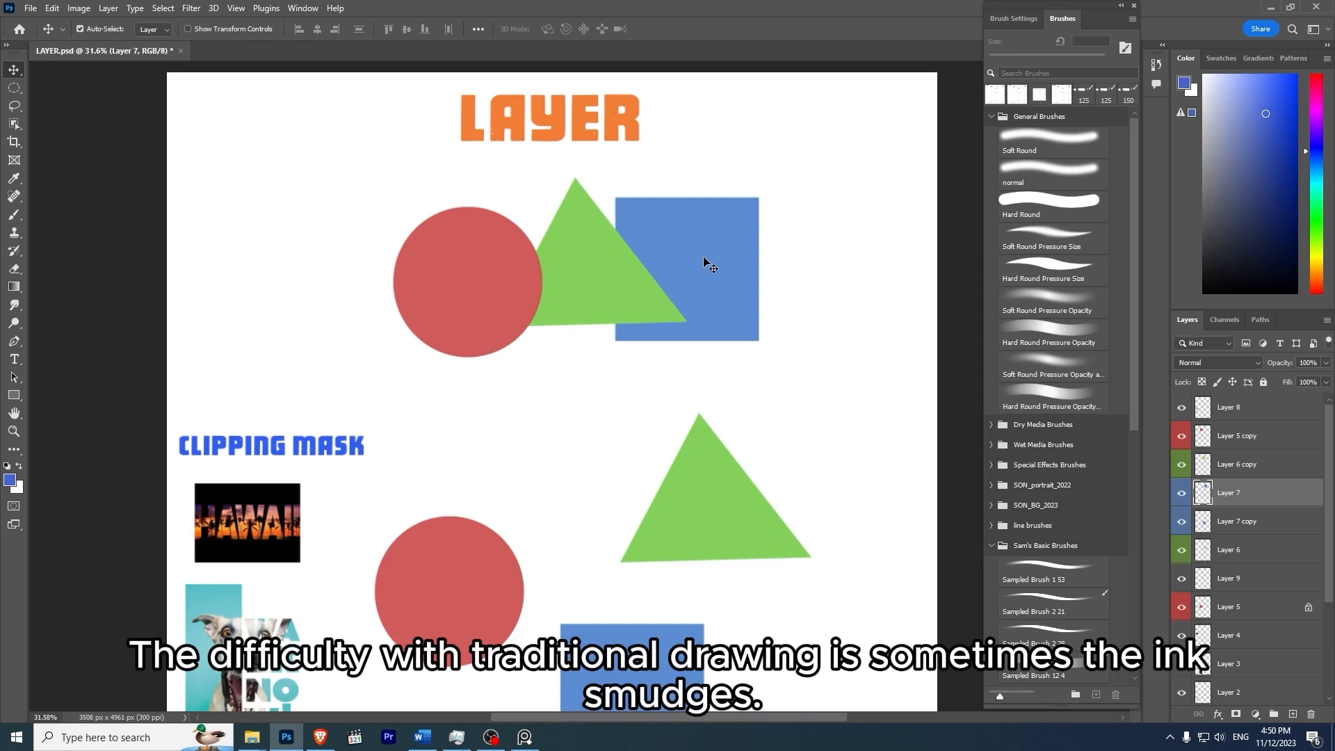
drag(477, 277, 488, 267)
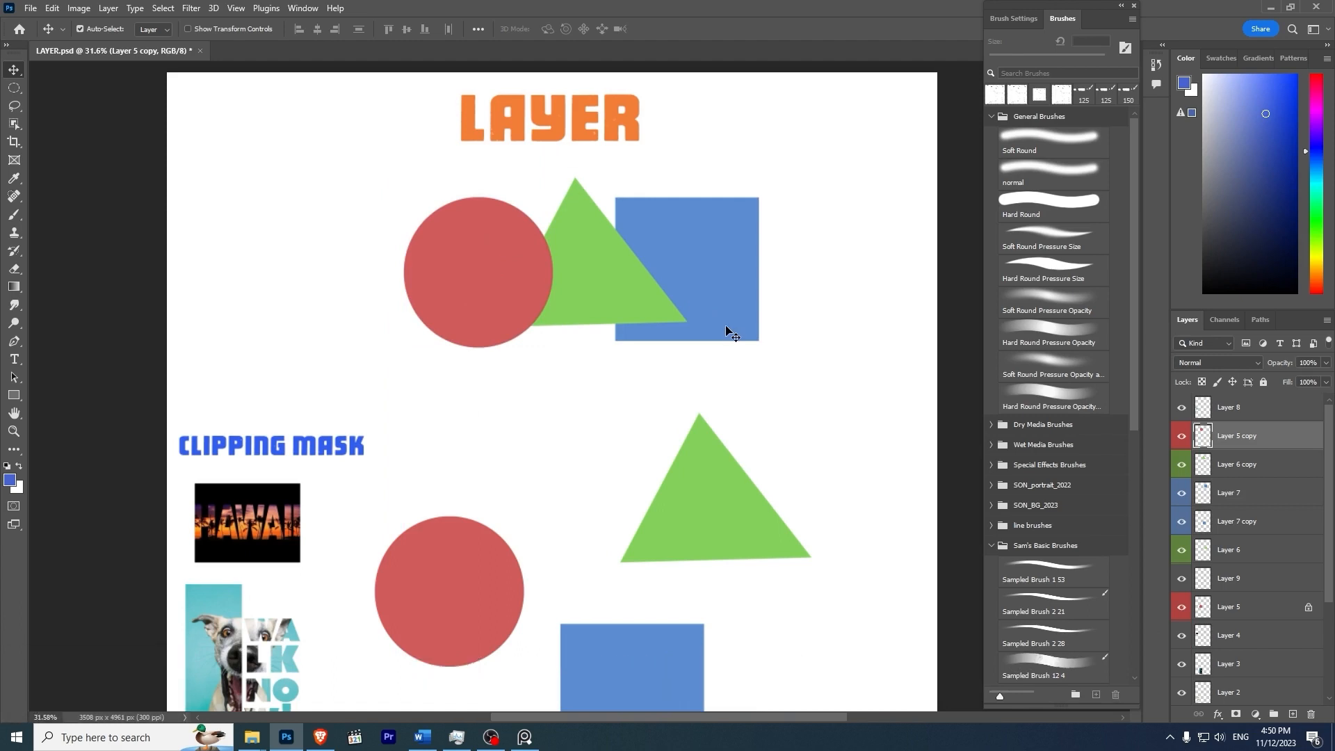
Add an empty layer above the upper red circle's layer and undo it, twice.
click(1293, 714)
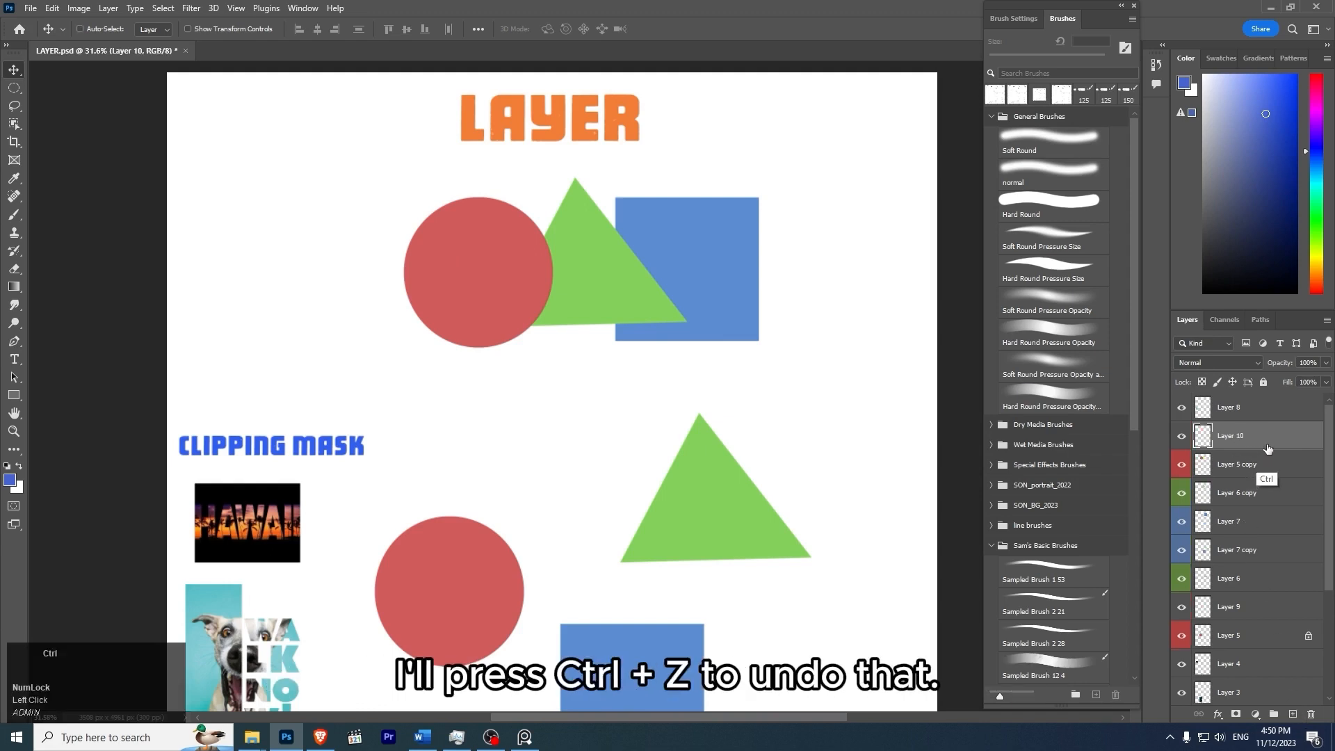
key(ctrl+z)
click(1292, 715)
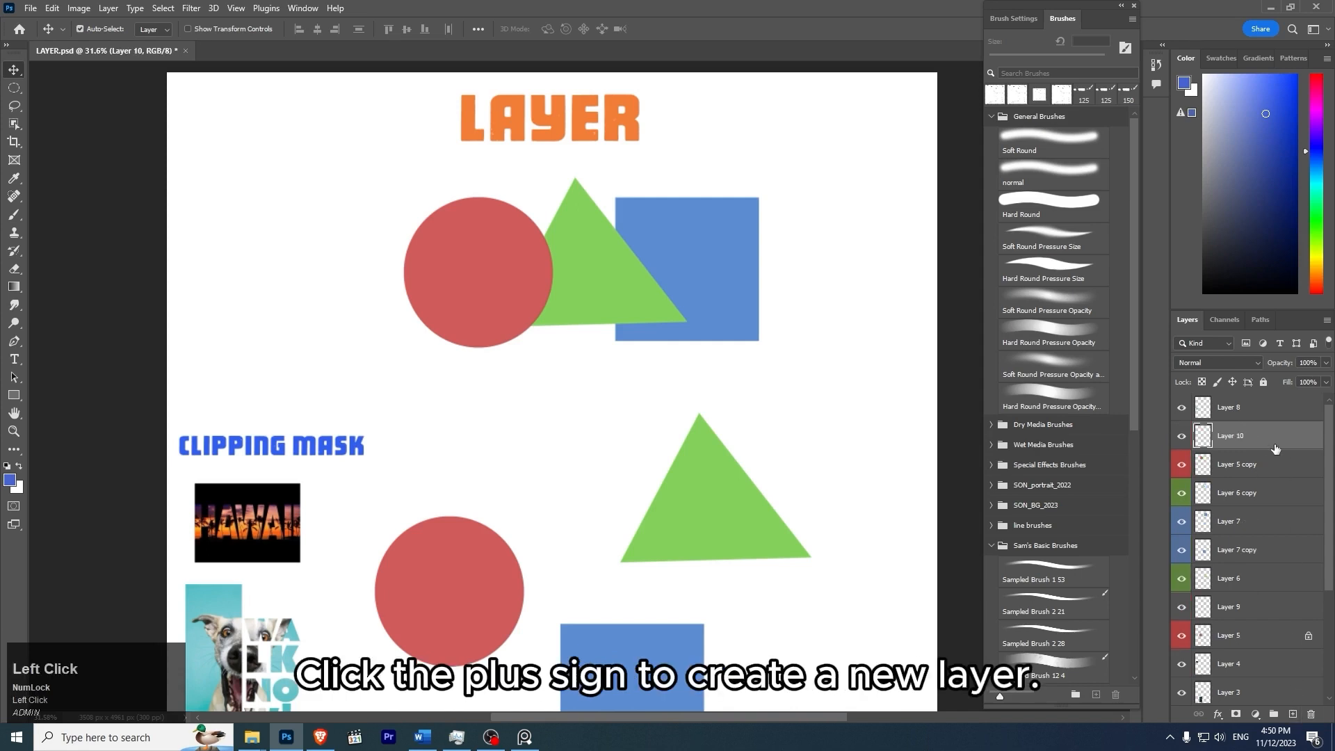
key(ctrl+z)
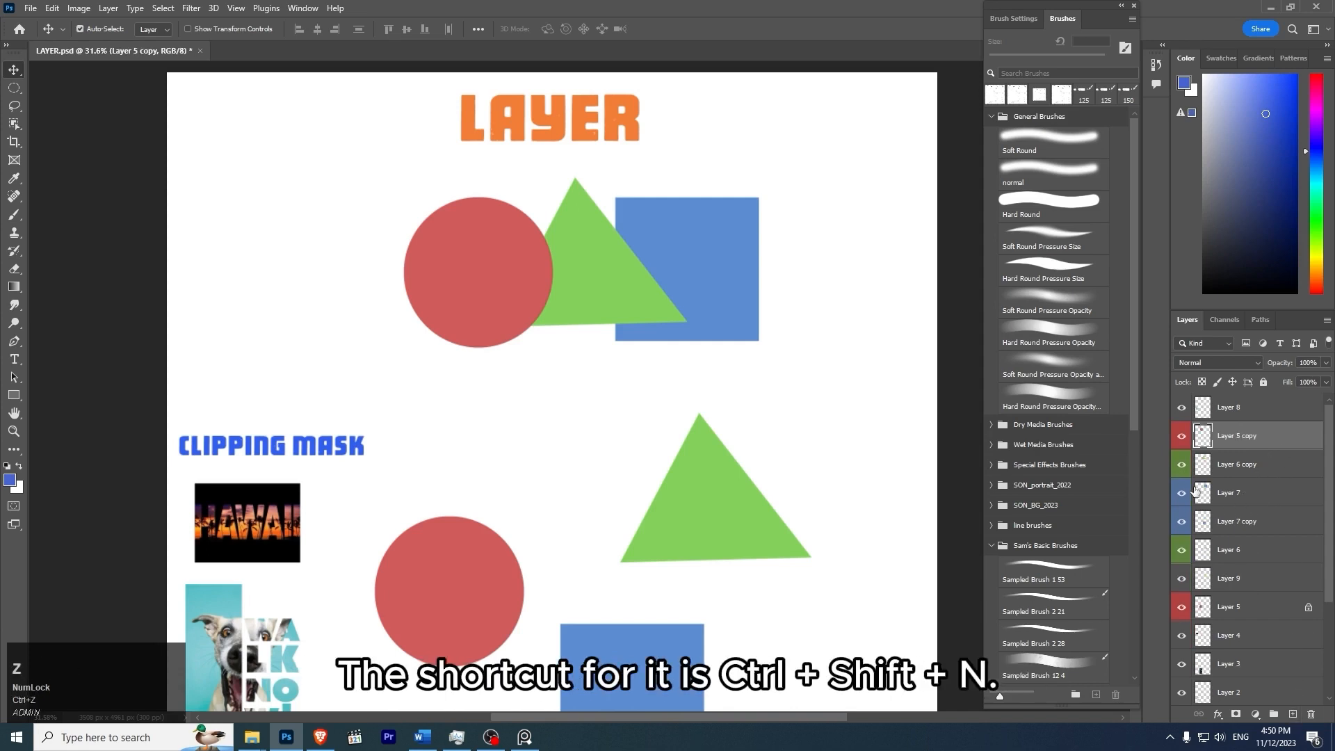
Create a new layer with the default settings above the upper red circle's layer.
key(ctrl+shift+n)
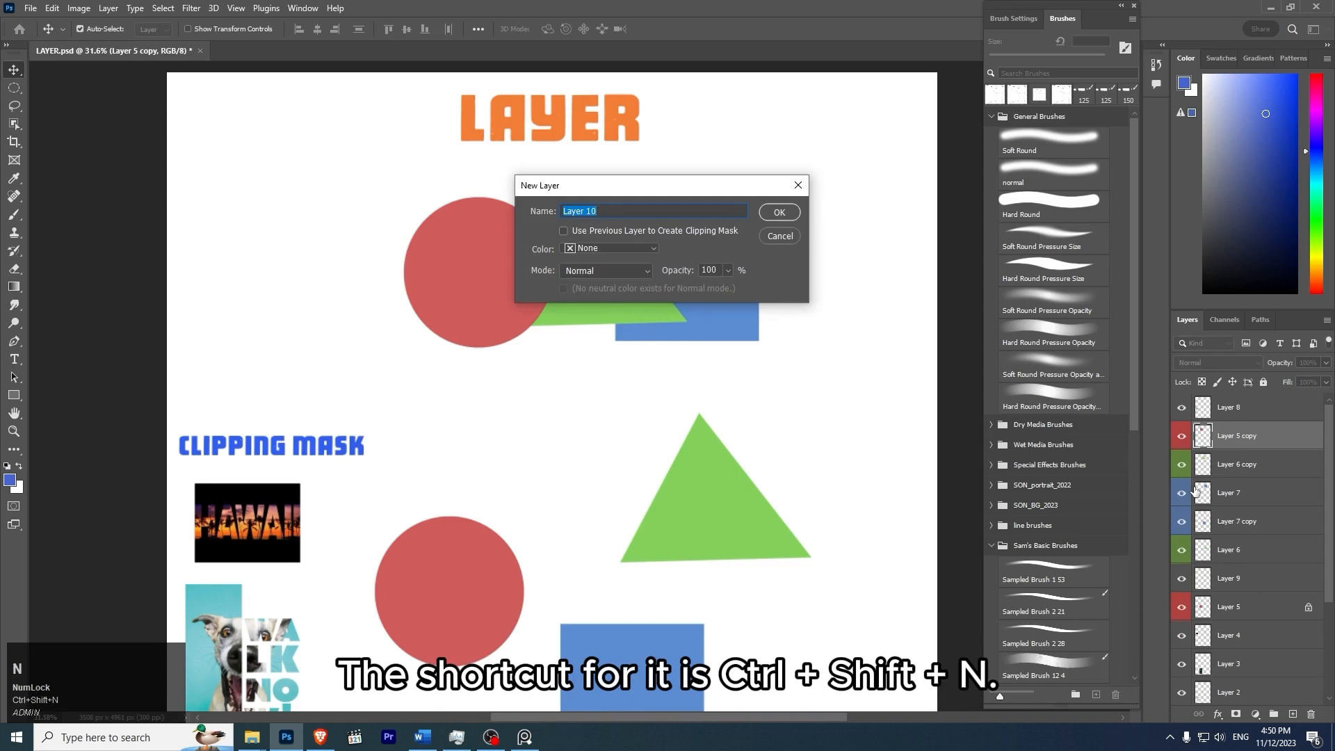
key(Return)
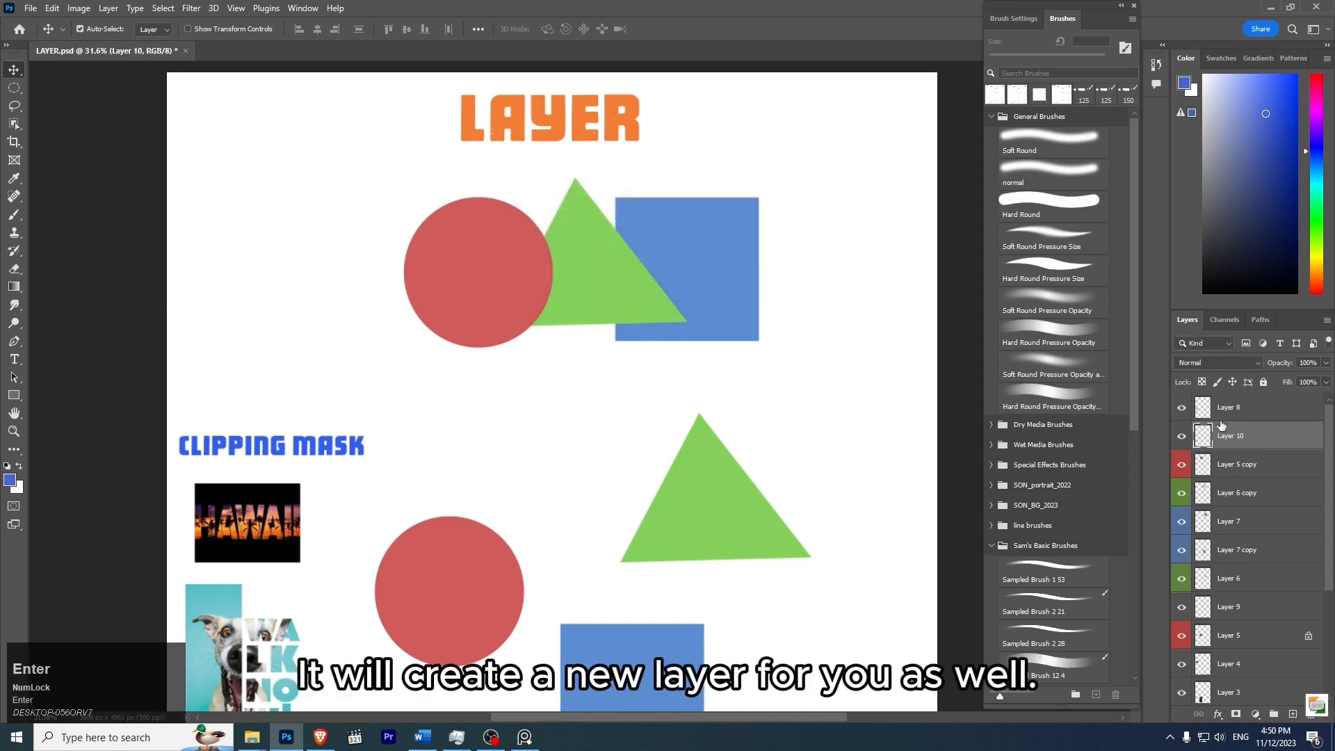
Select the upper red circle's layer, Layer 5 copy, and switch its visibility off and on again.
click(1244, 470)
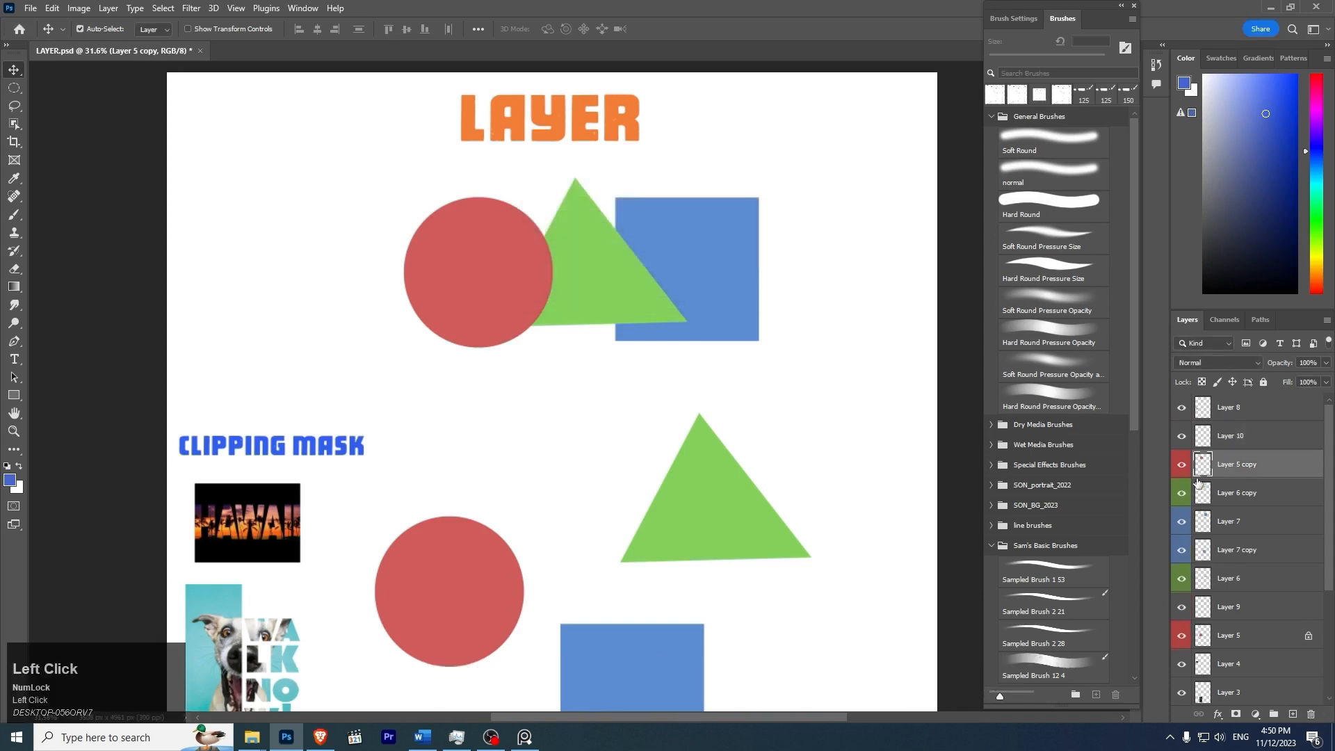
click(1181, 465)
click(1181, 464)
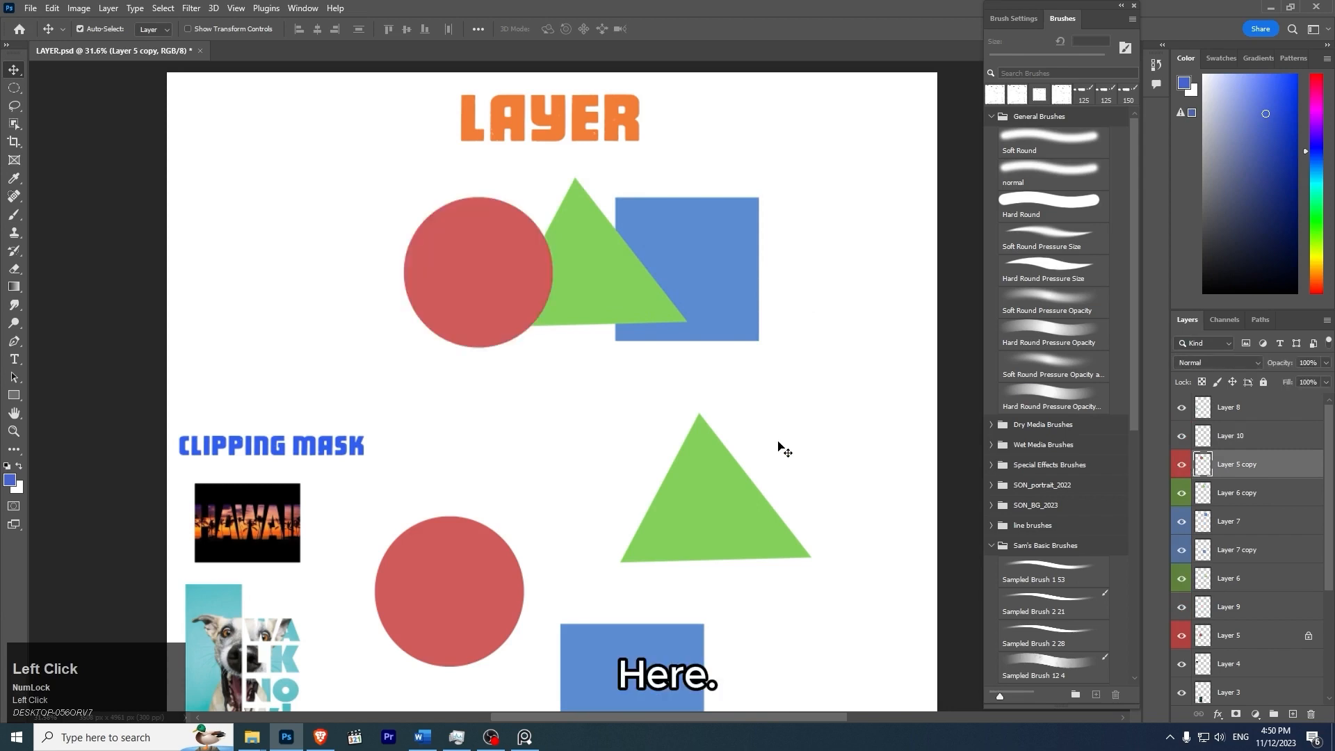
With the Move tool's Auto-Select on, pick the upper red circle, green triangle and blue square repeatedly on the canvas to activate their layers.
mouse_move(481, 291)
mouse_down()
mouse_move(505, 316)
mouse_move(478, 289)
mouse_up()
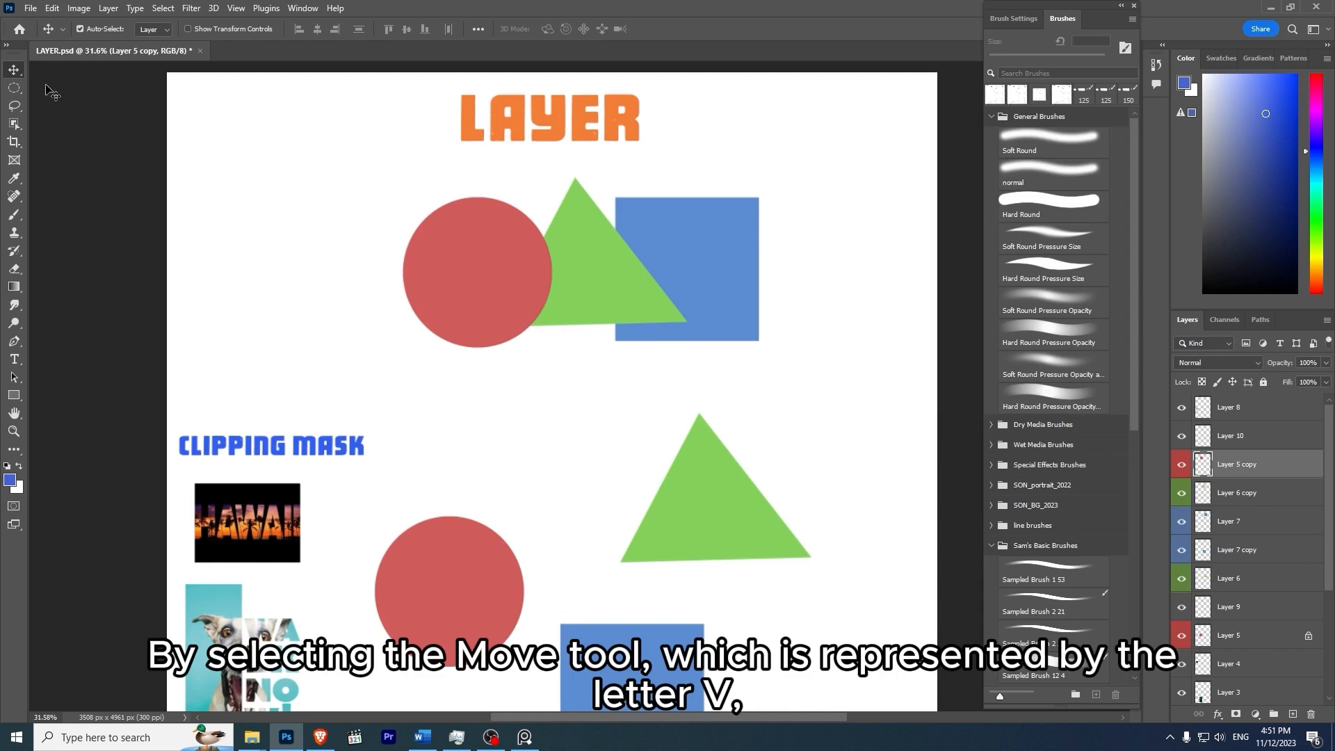
click(14, 71)
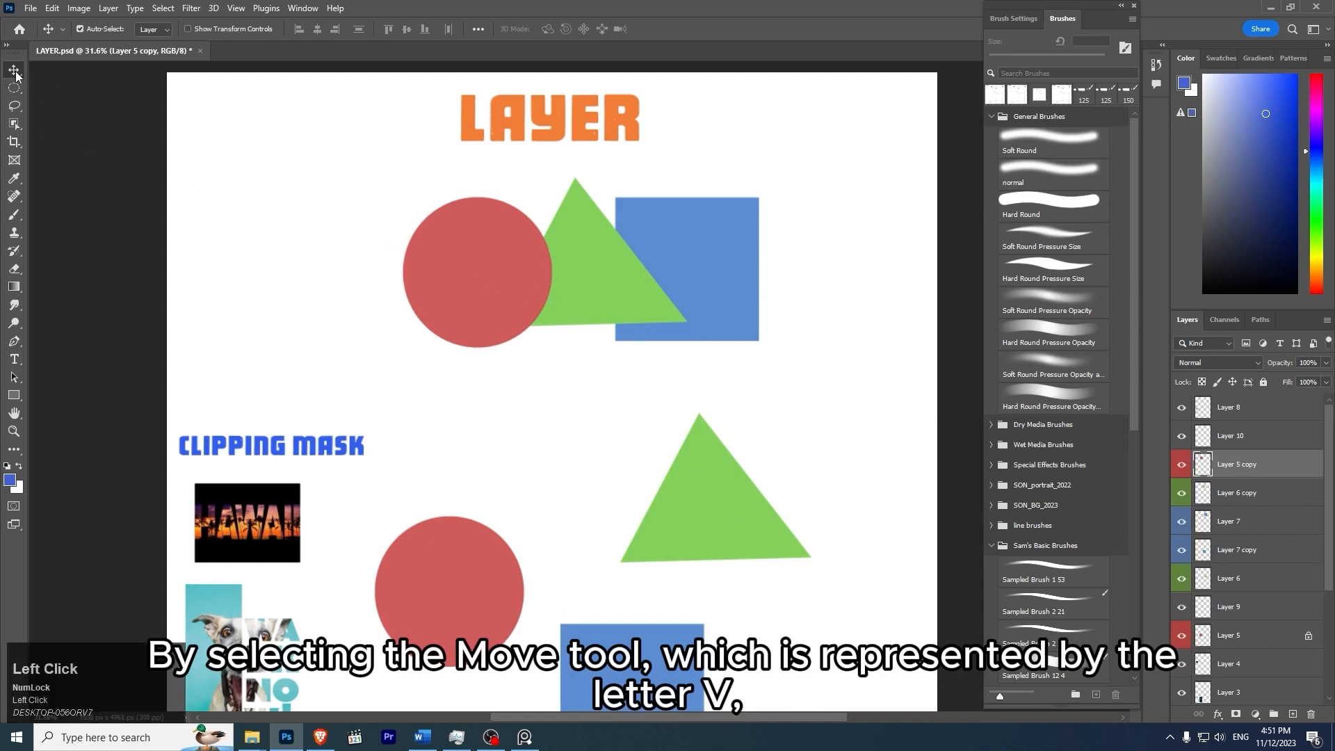
click(548, 10)
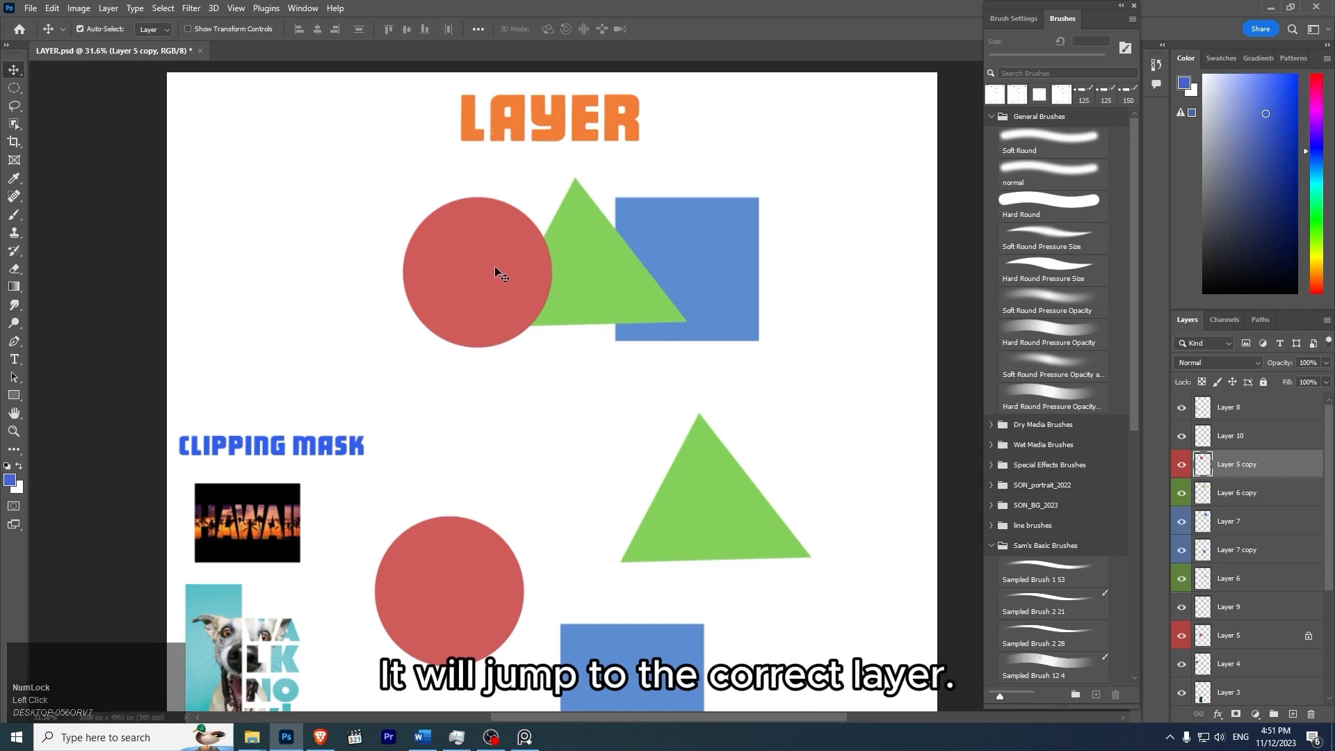
click(600, 277)
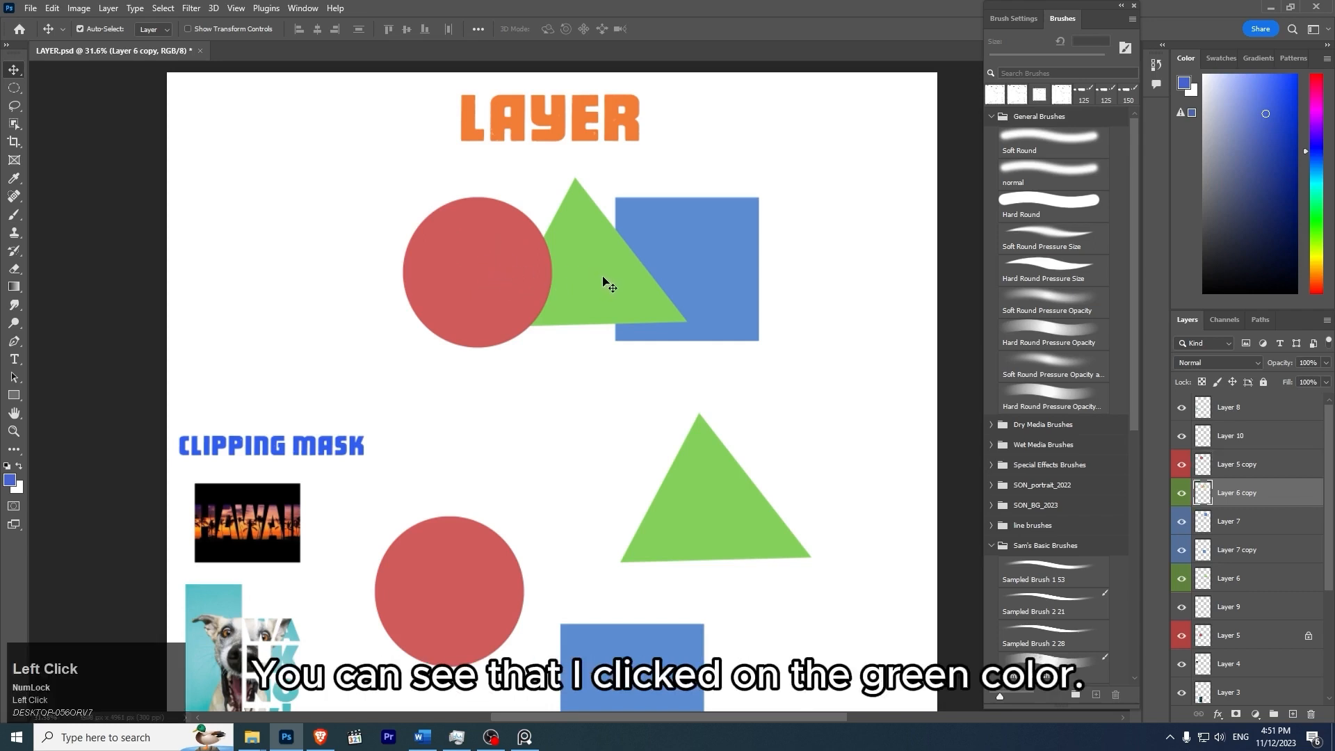
click(699, 259)
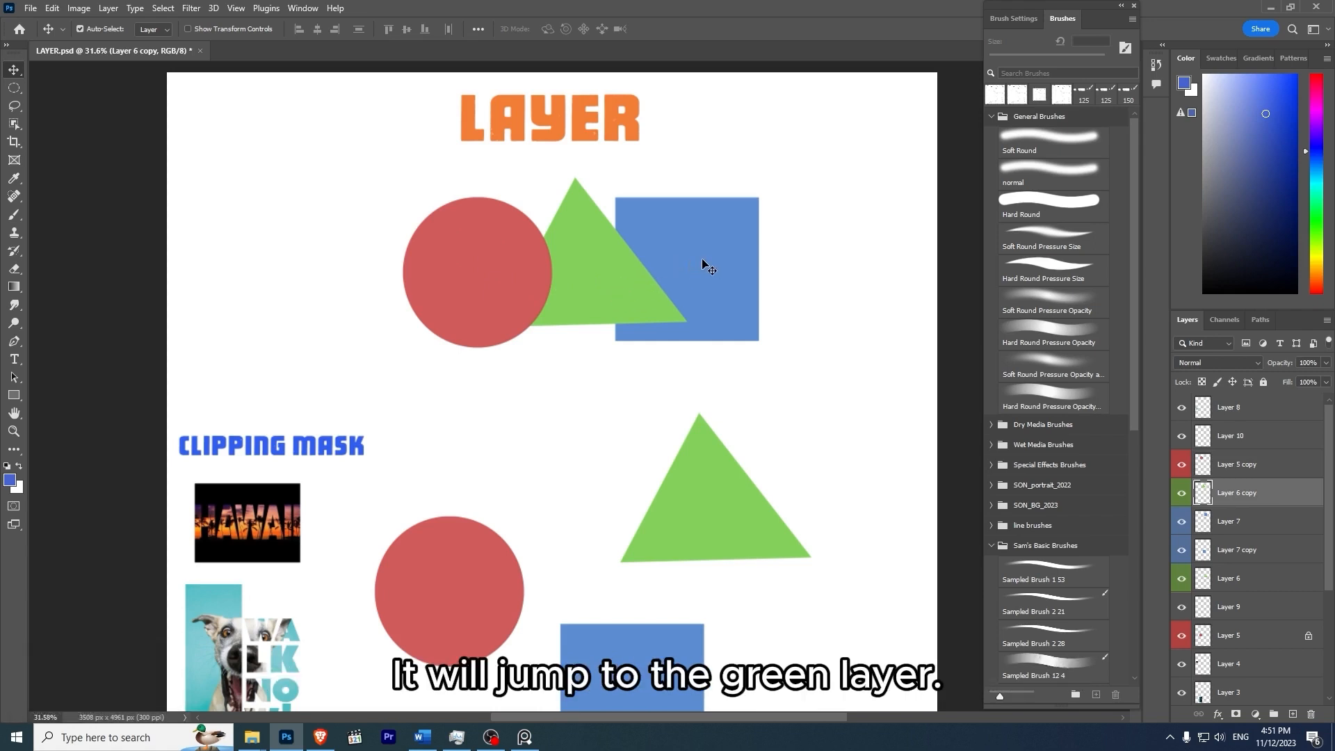
click(611, 282)
click(528, 271)
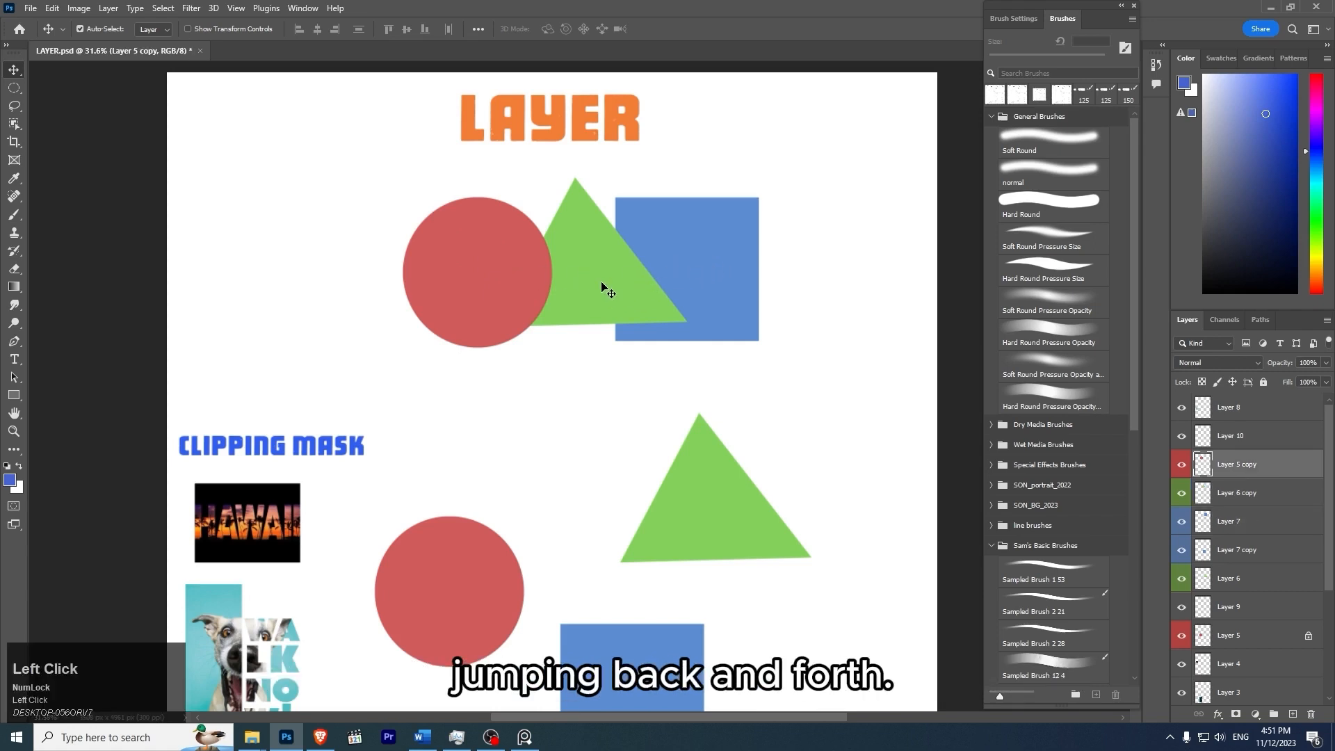
click(612, 284)
click(696, 269)
click(577, 293)
click(548, 286)
click(594, 285)
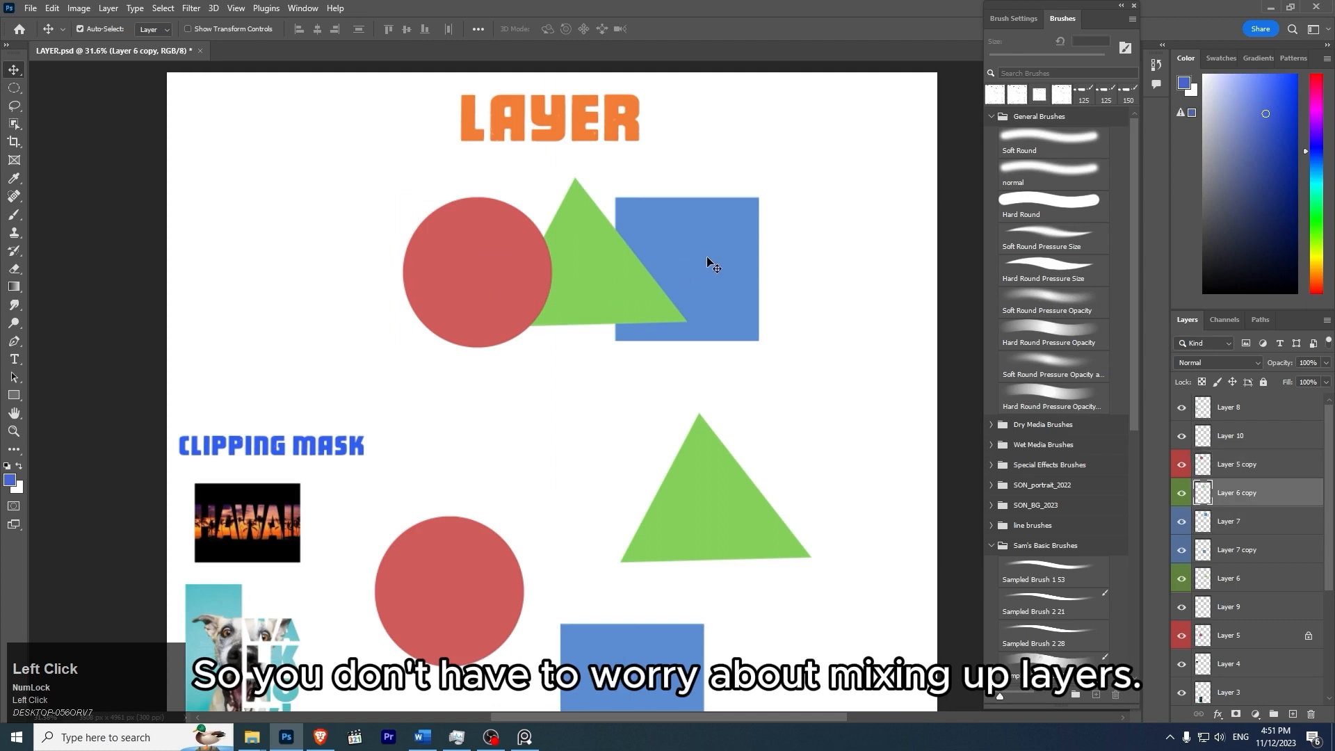
click(706, 258)
click(583, 287)
click(595, 285)
click(711, 259)
click(491, 286)
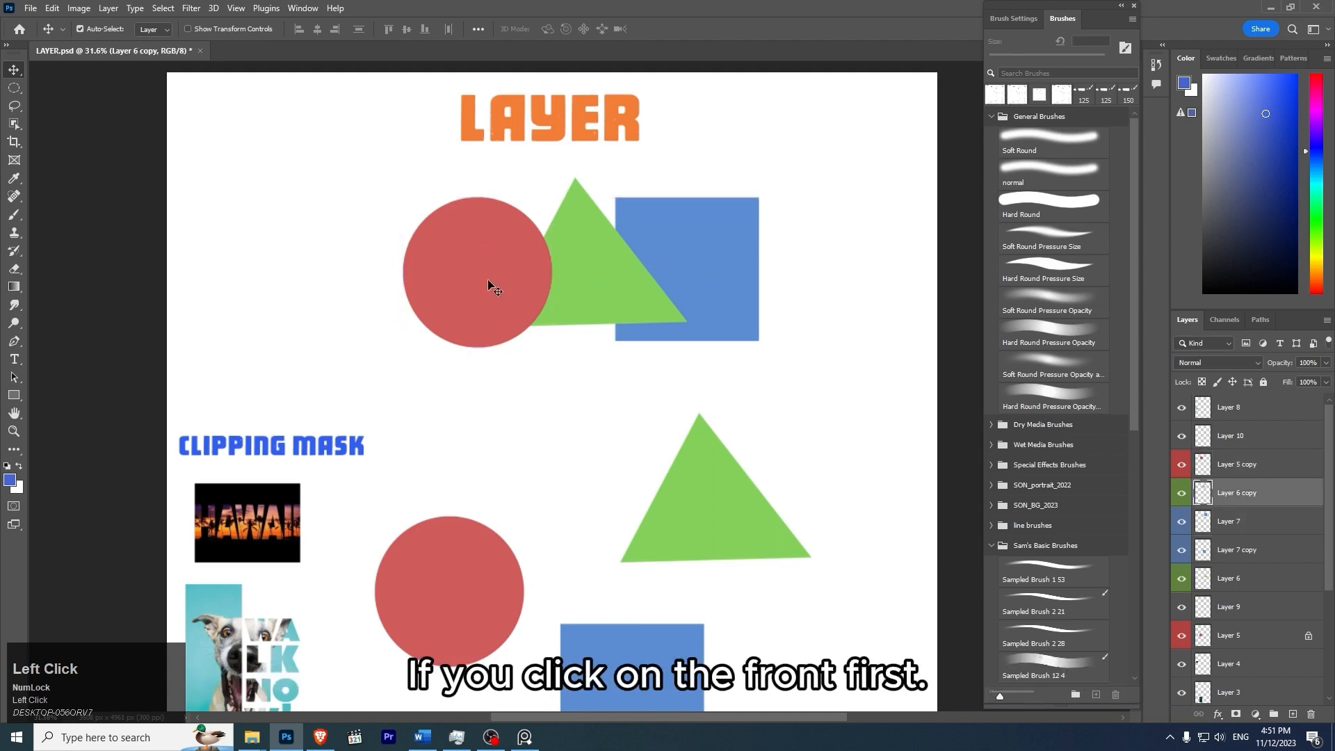
click(629, 278)
click(593, 283)
click(486, 259)
click(709, 272)
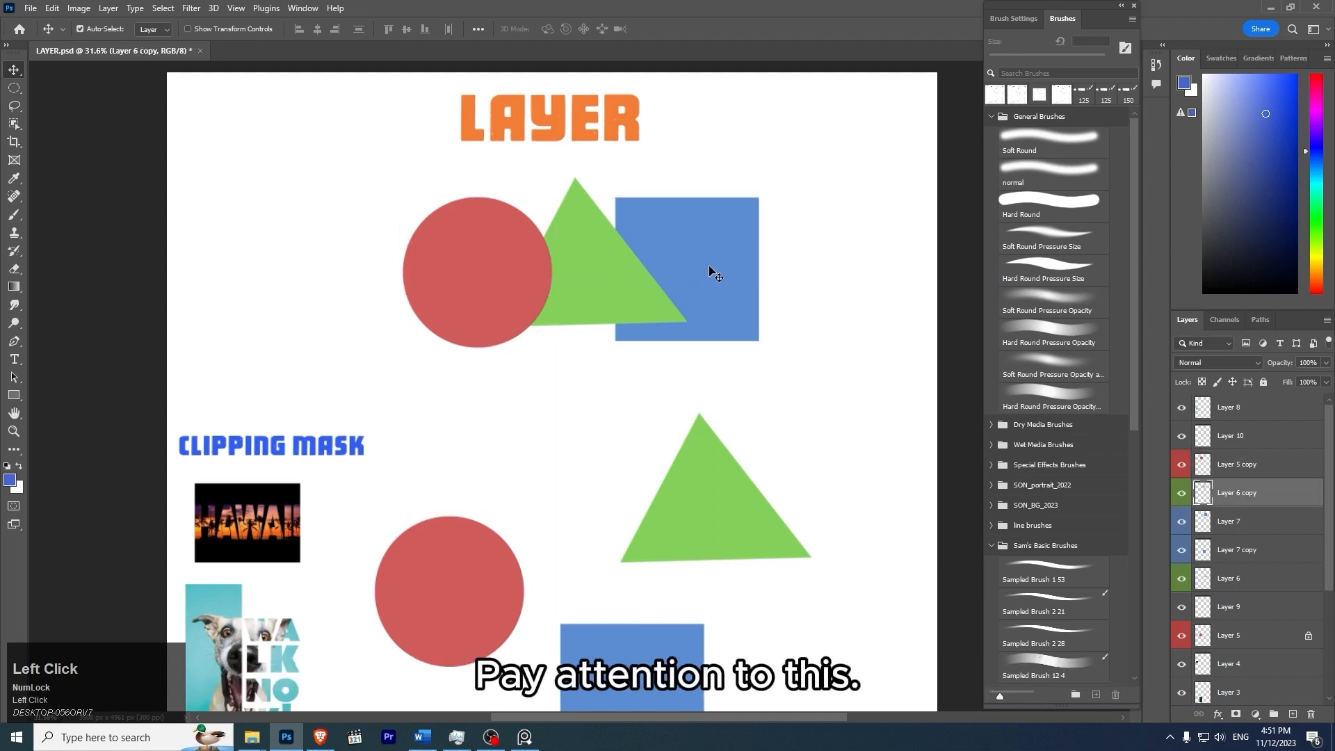
click(569, 298)
Move the upper red circle, green triangle and blue square to the left on the canvas, keeping them overlapping.
drag(484, 281, 403, 265)
key(ctrl+z)
drag(586, 280, 484, 275)
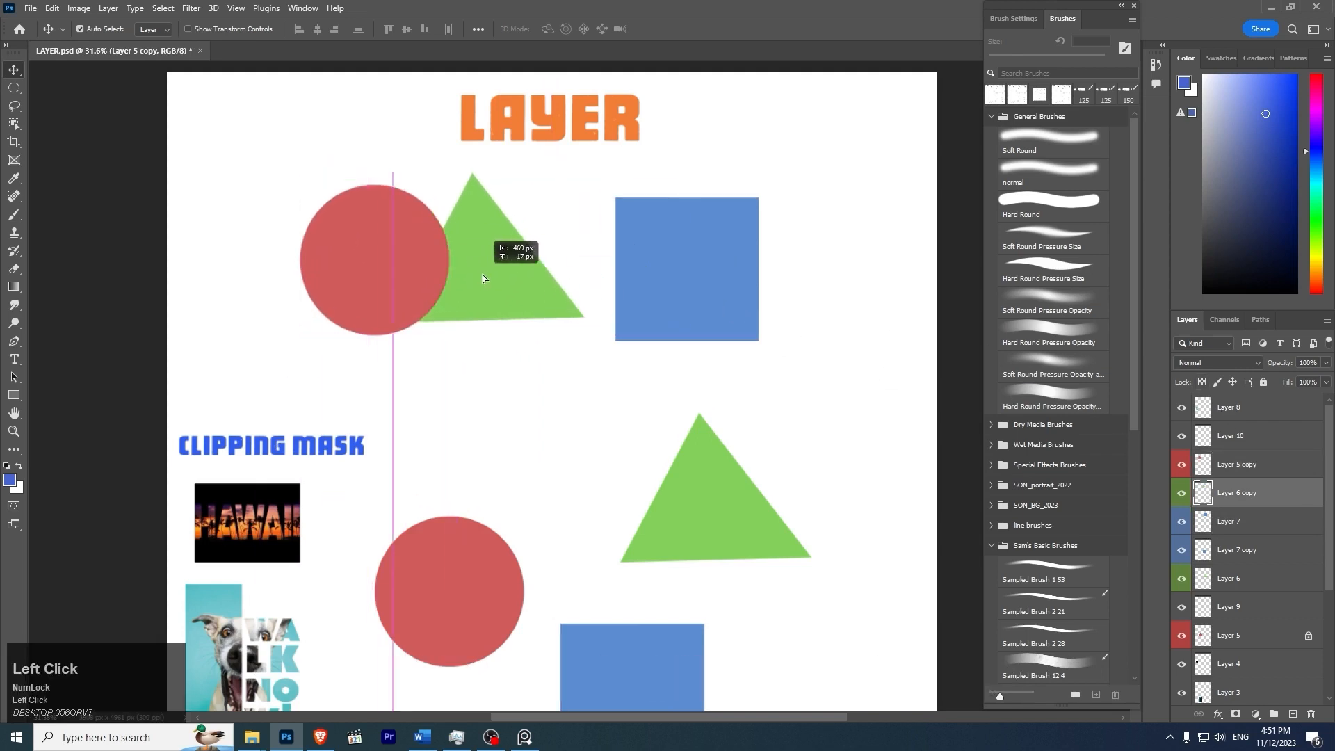
drag(655, 272, 586, 248)
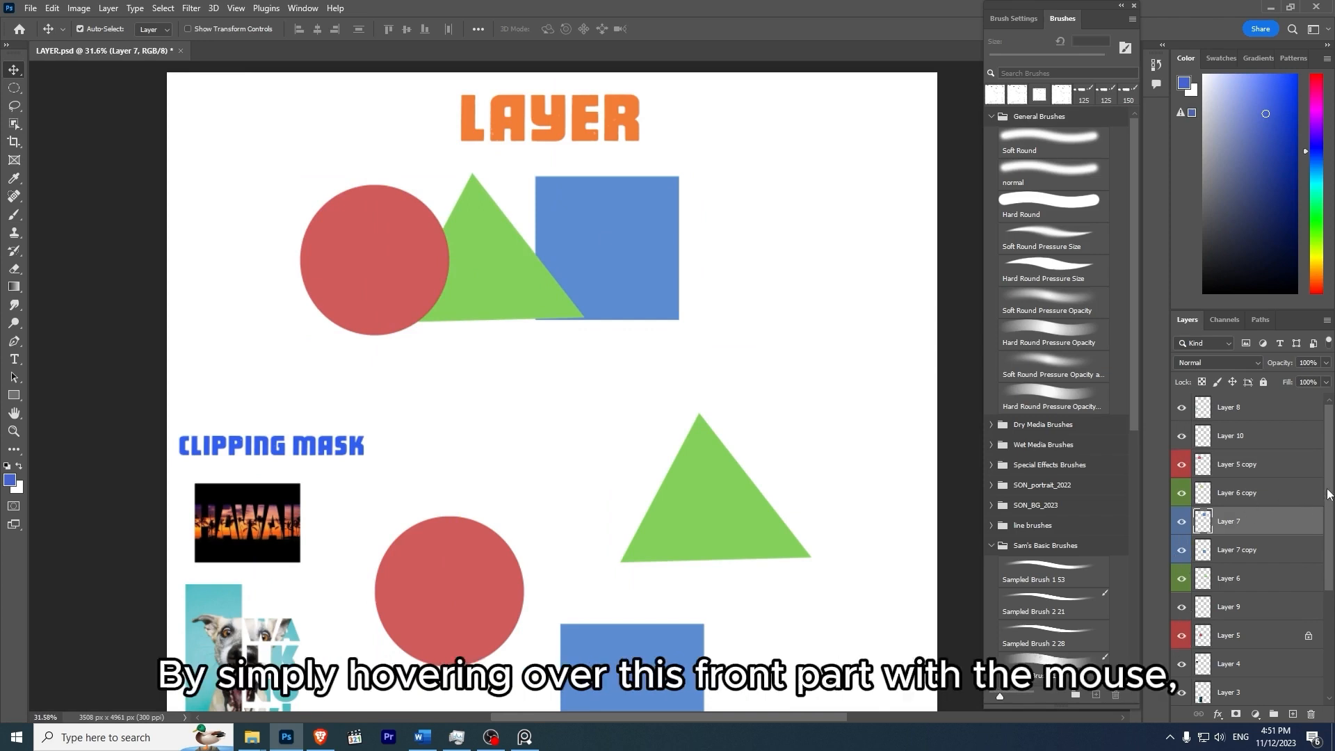
Give Layer 10 an orange colour label.
right_click(1181, 435)
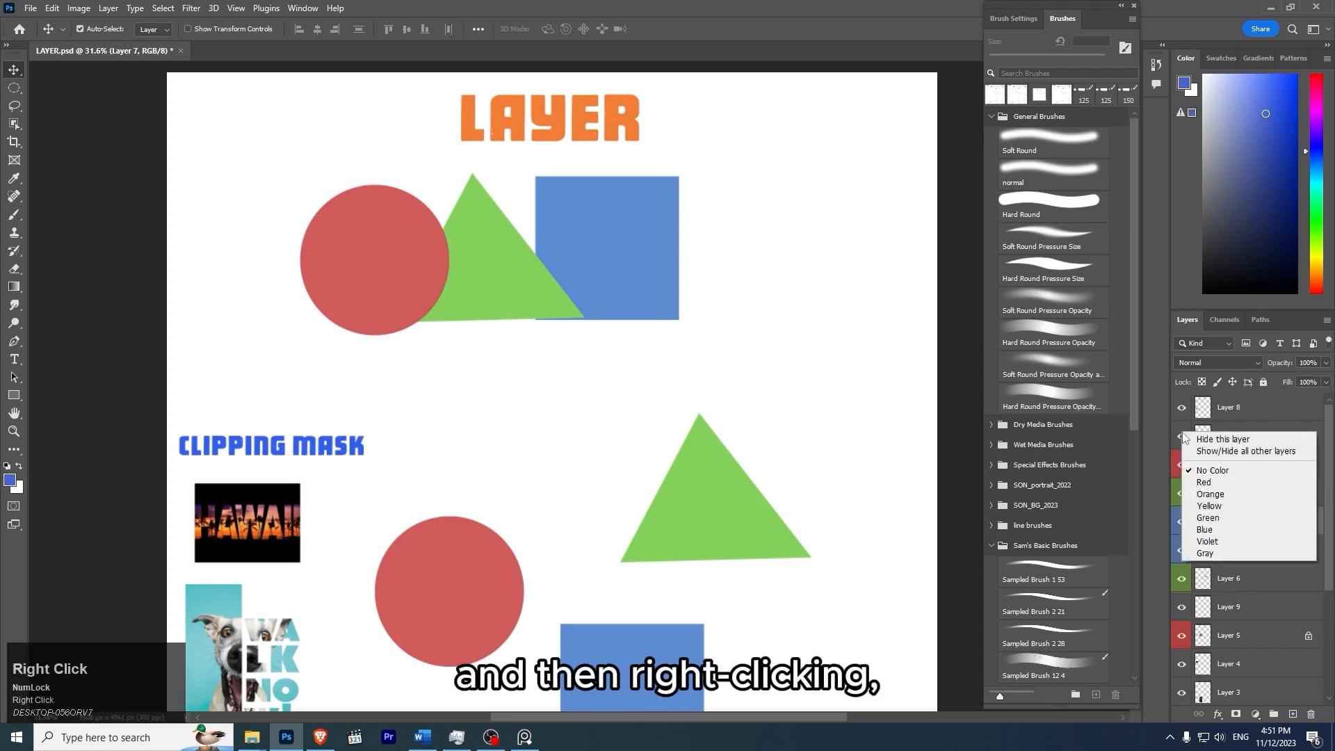
click(1221, 497)
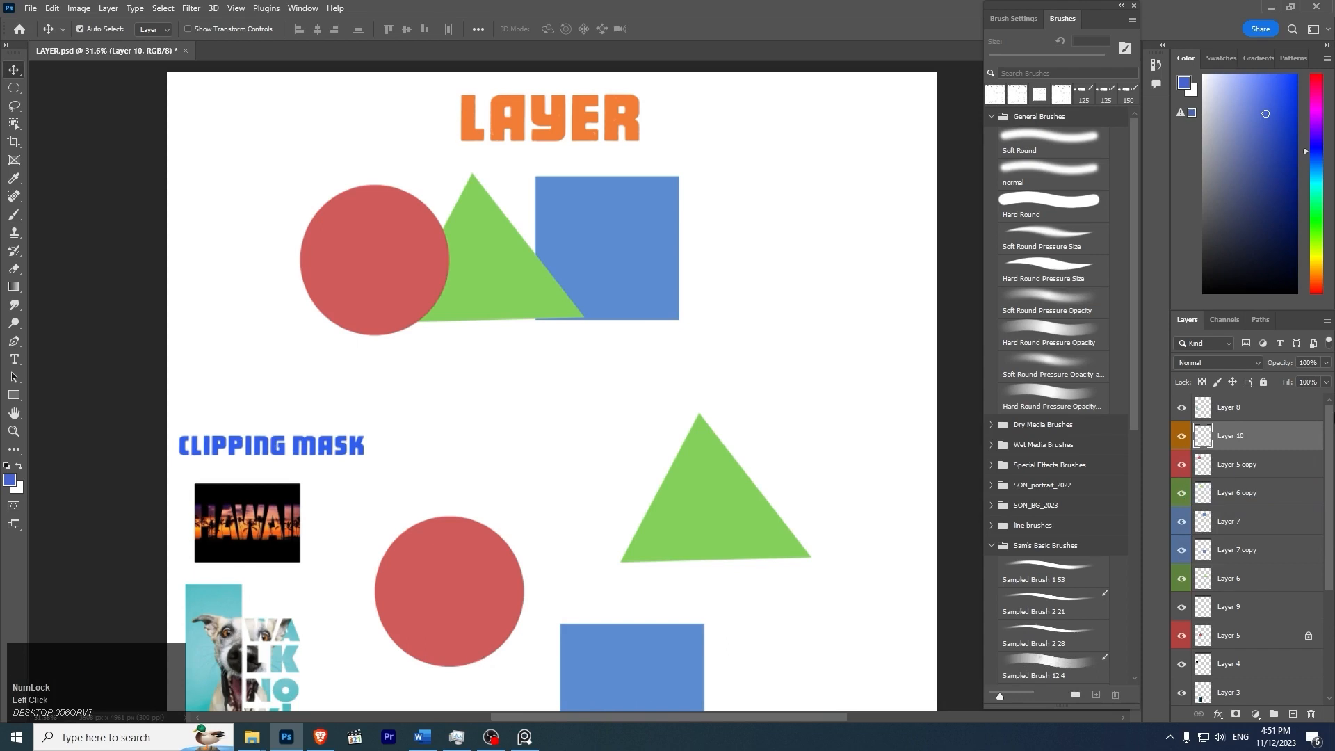
Toggle the visibility of Layer 5 copy off and on several times, leaving the red circle shown.
click(1182, 465)
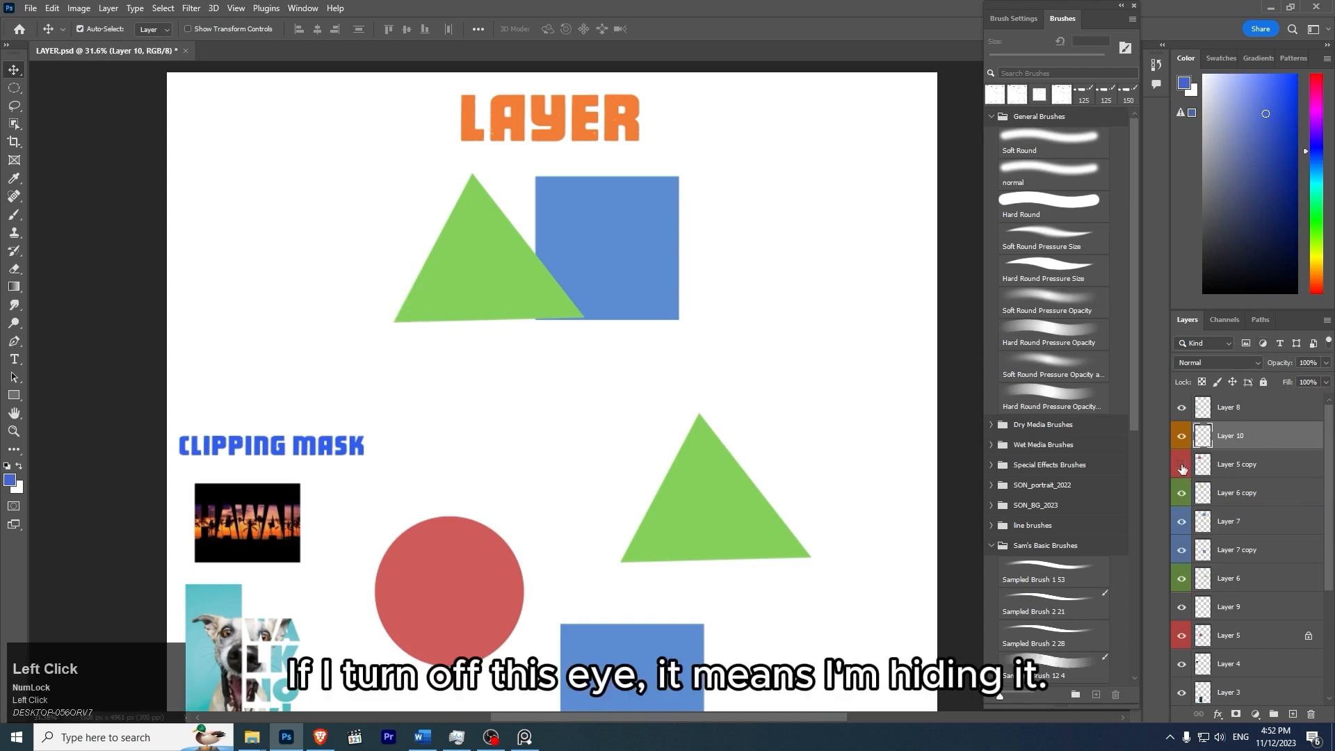
click(1182, 466)
click(1181, 465)
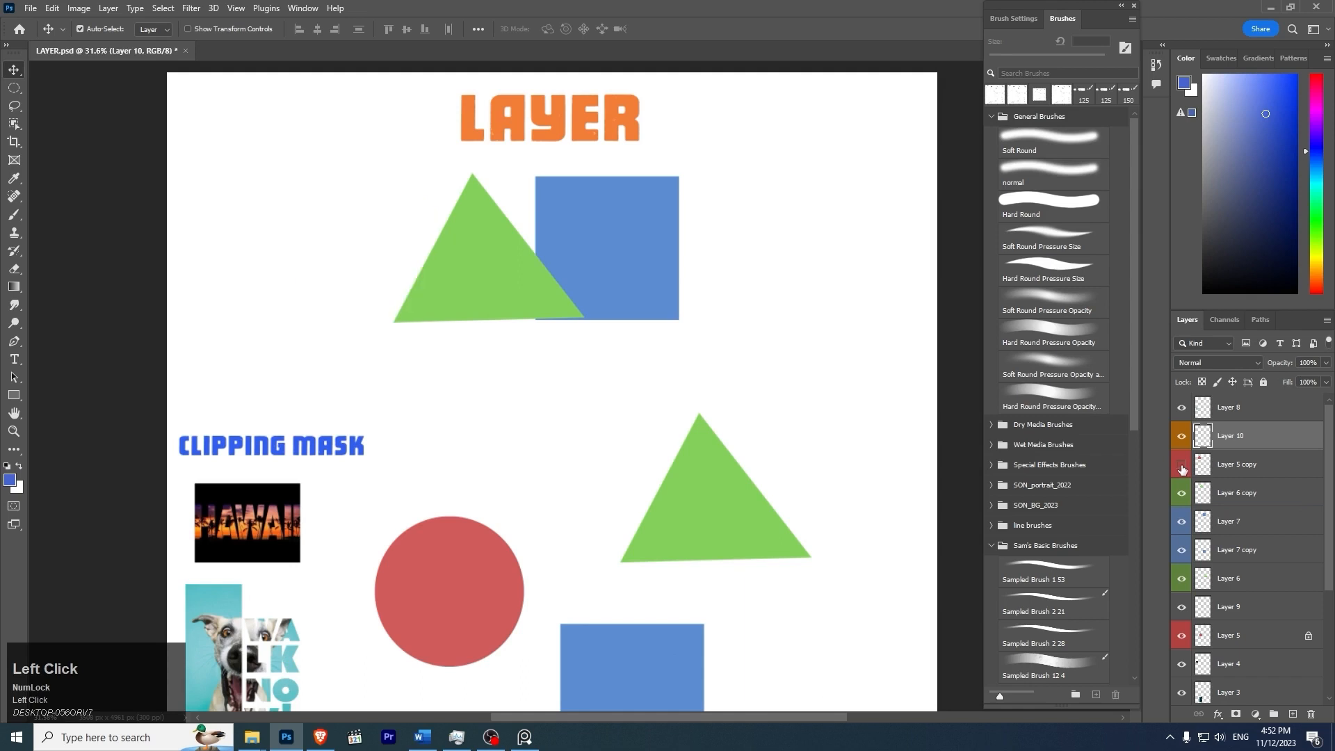
click(1182, 465)
click(1183, 467)
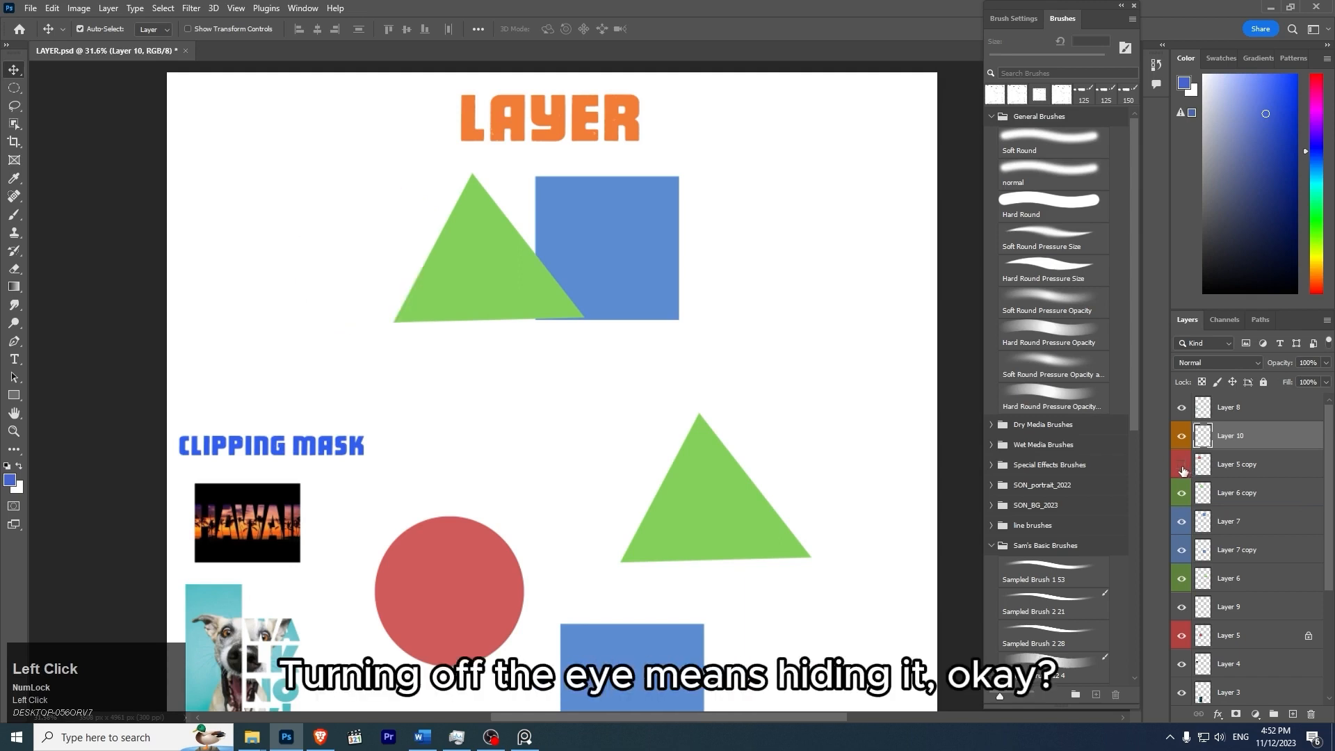
click(1183, 468)
click(1183, 467)
click(1183, 467)
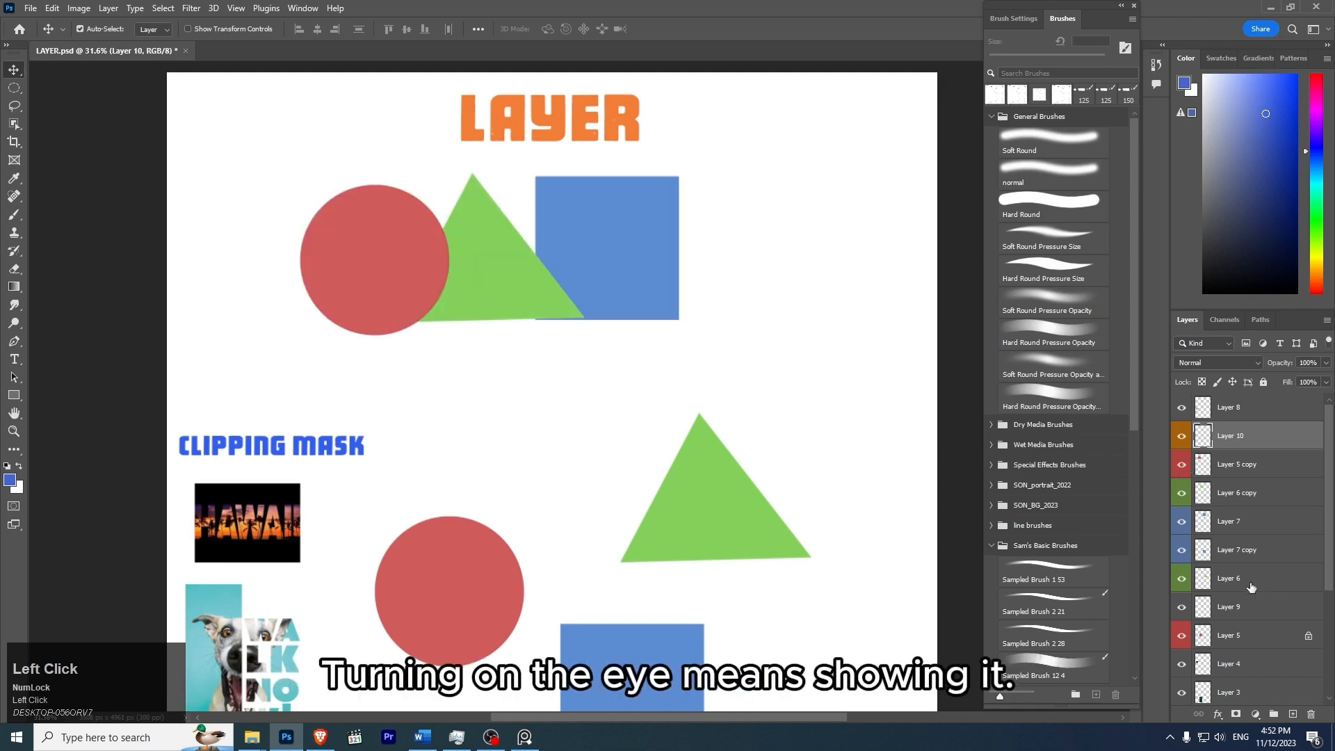
Lower the opacity of Layer 6 copy, the upper green triangle, to 46% and bring it back up to 100%.
drag(702, 420, 744, 414)
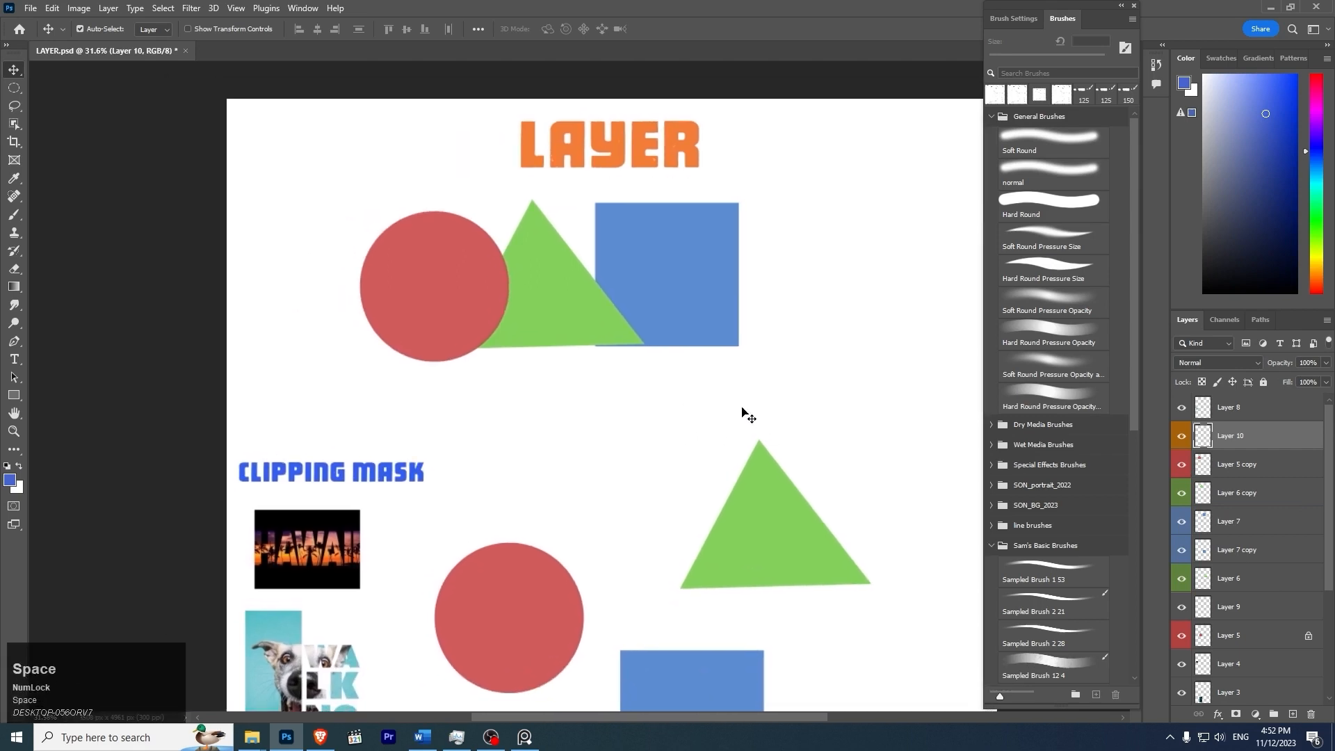
click(570, 308)
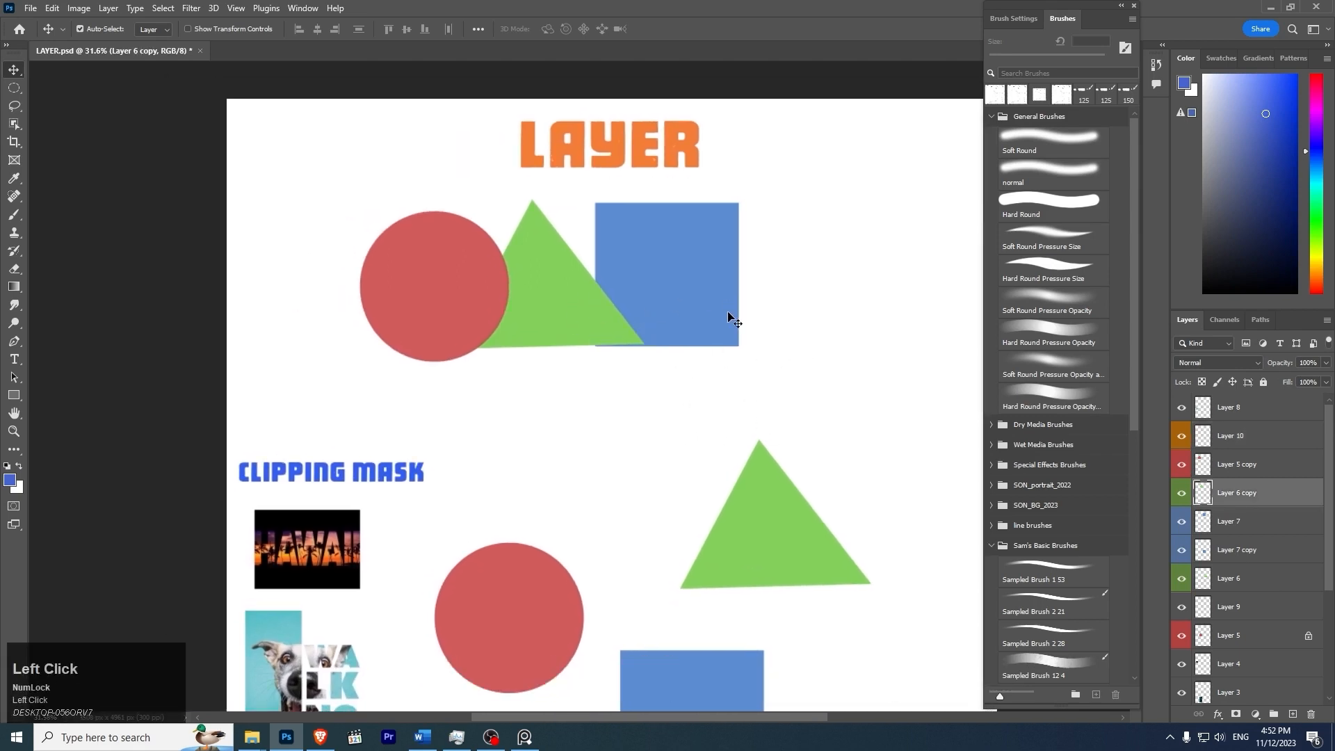
key(z)
click(701, 320)
drag(701, 319, 675, 327)
drag(675, 327, 782, 346)
click(1247, 504)
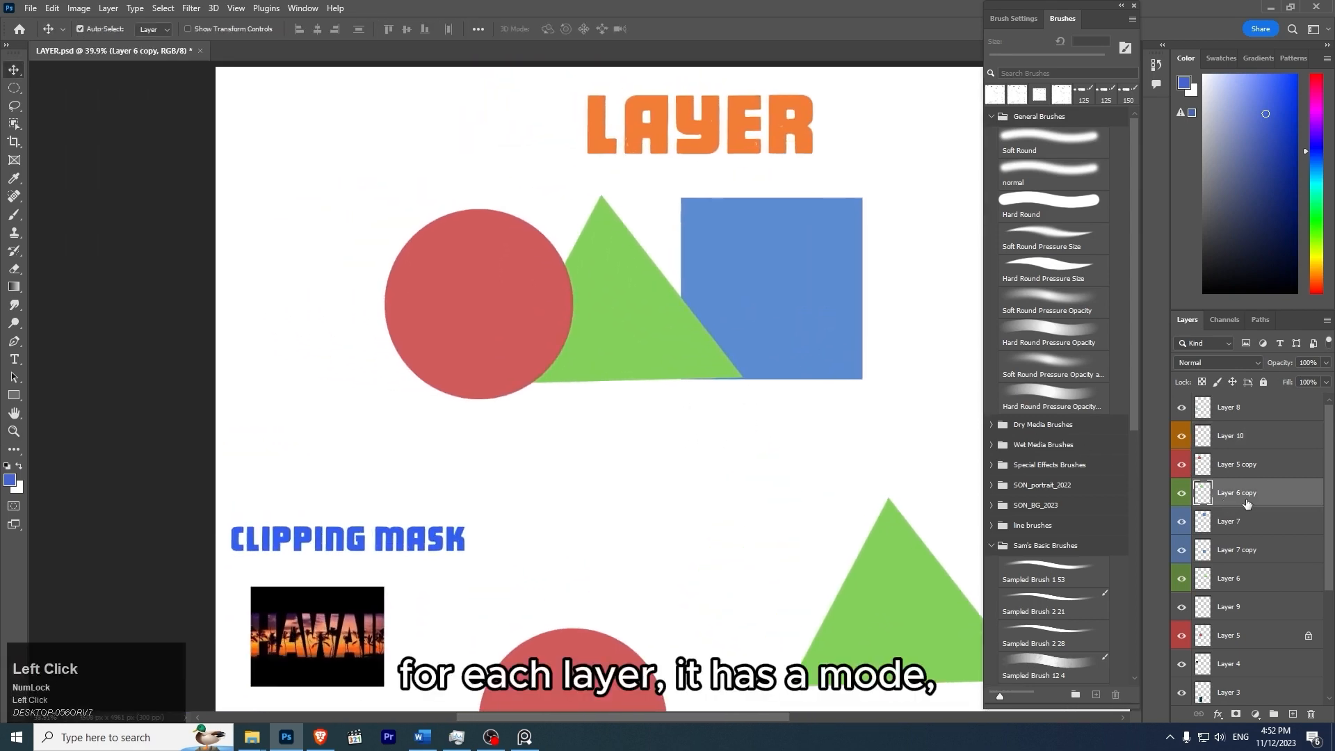
click(1326, 363)
click(1290, 379)
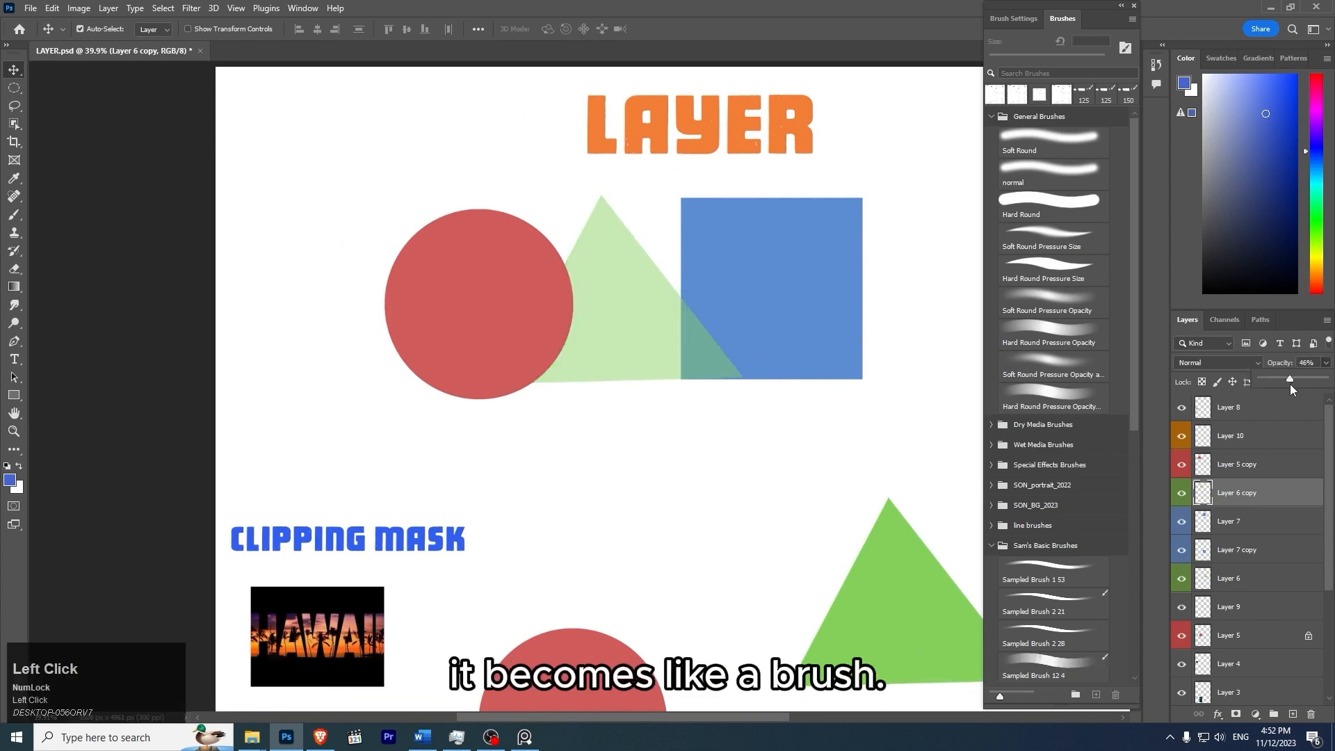
drag(1290, 376, 1321, 385)
click(1290, 380)
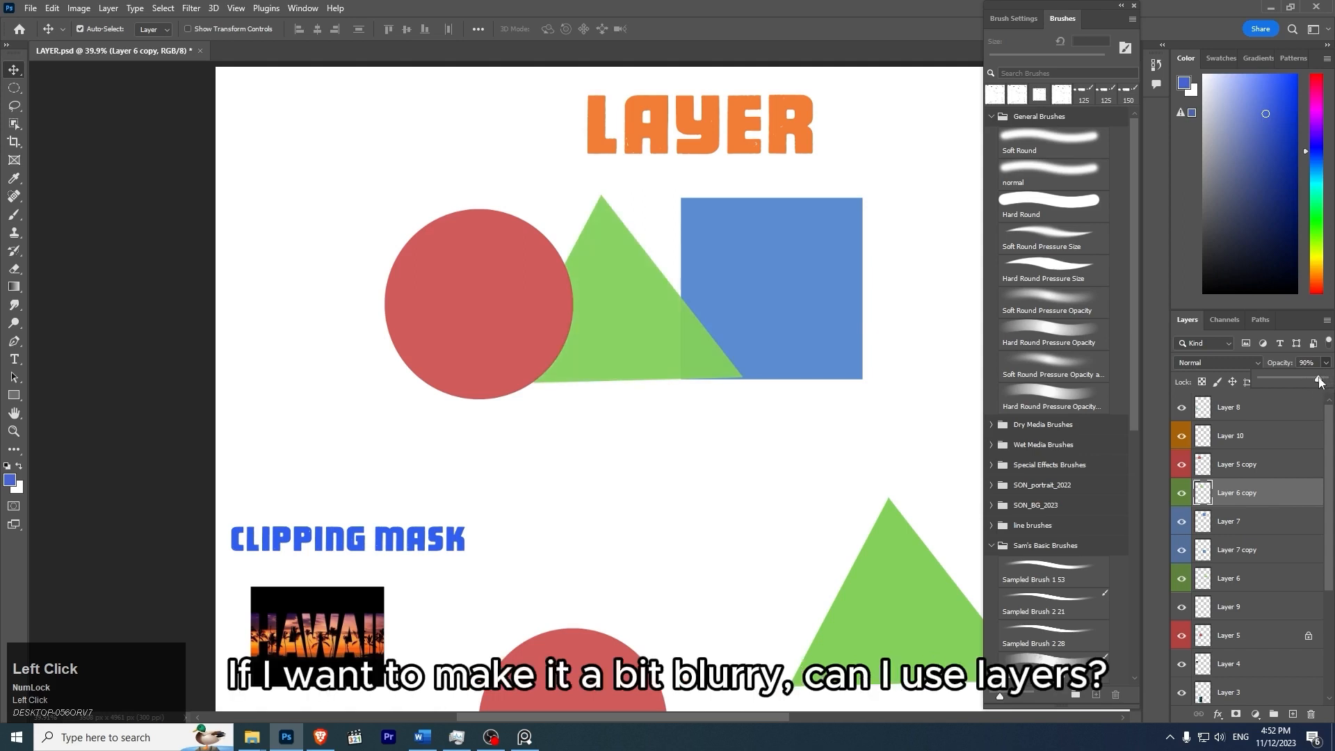
drag(1327, 388, 1330, 386)
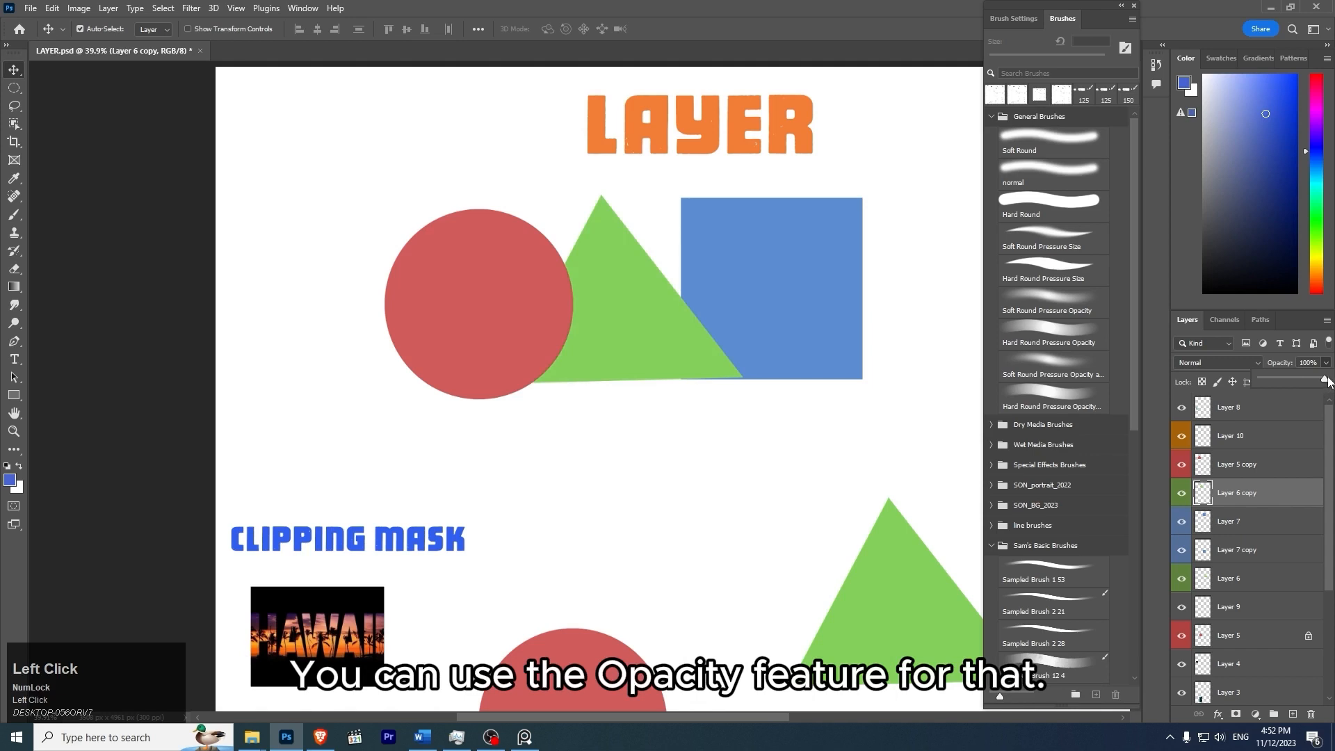
Select Layer 5 copy, the upper red circle, and try out its Fill setting.
click(1253, 470)
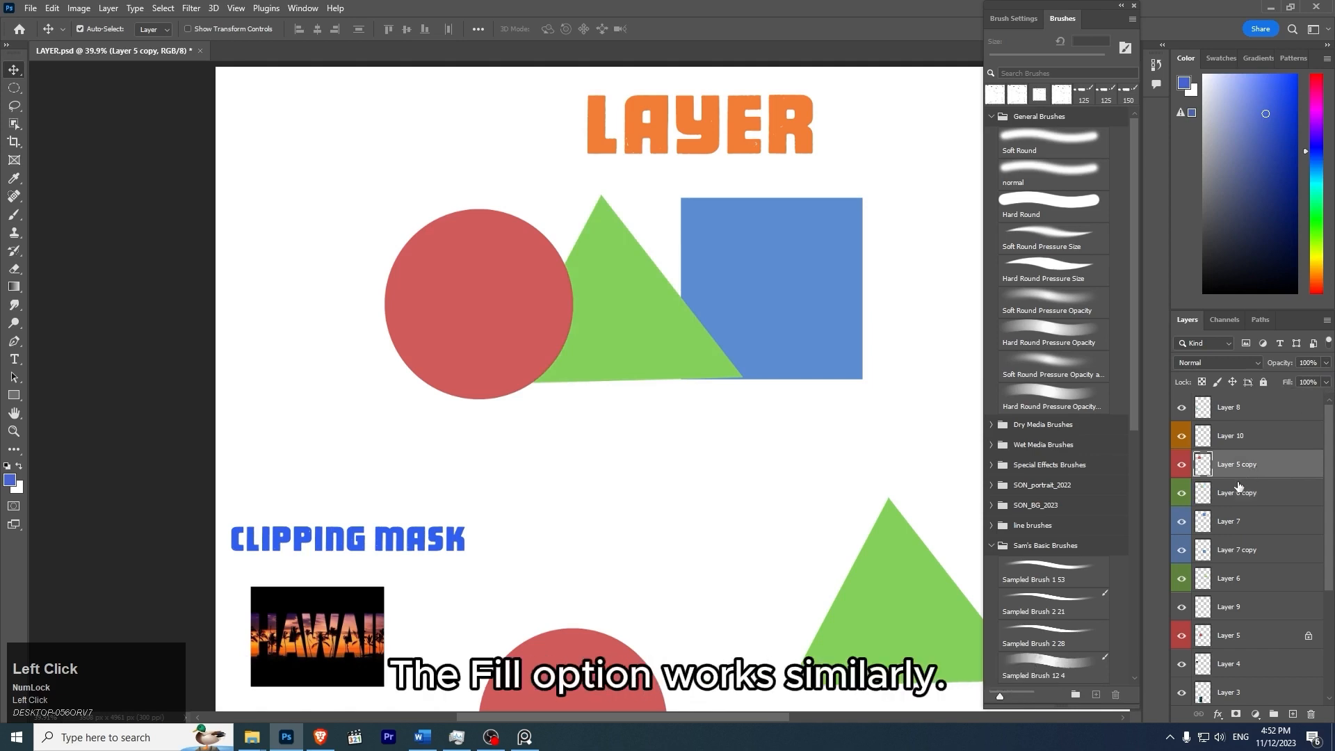
click(1325, 386)
mouse_move(1324, 401)
mouse_down()
mouse_move(1296, 398)
mouse_move(1325, 398)
mouse_up()
click(1270, 465)
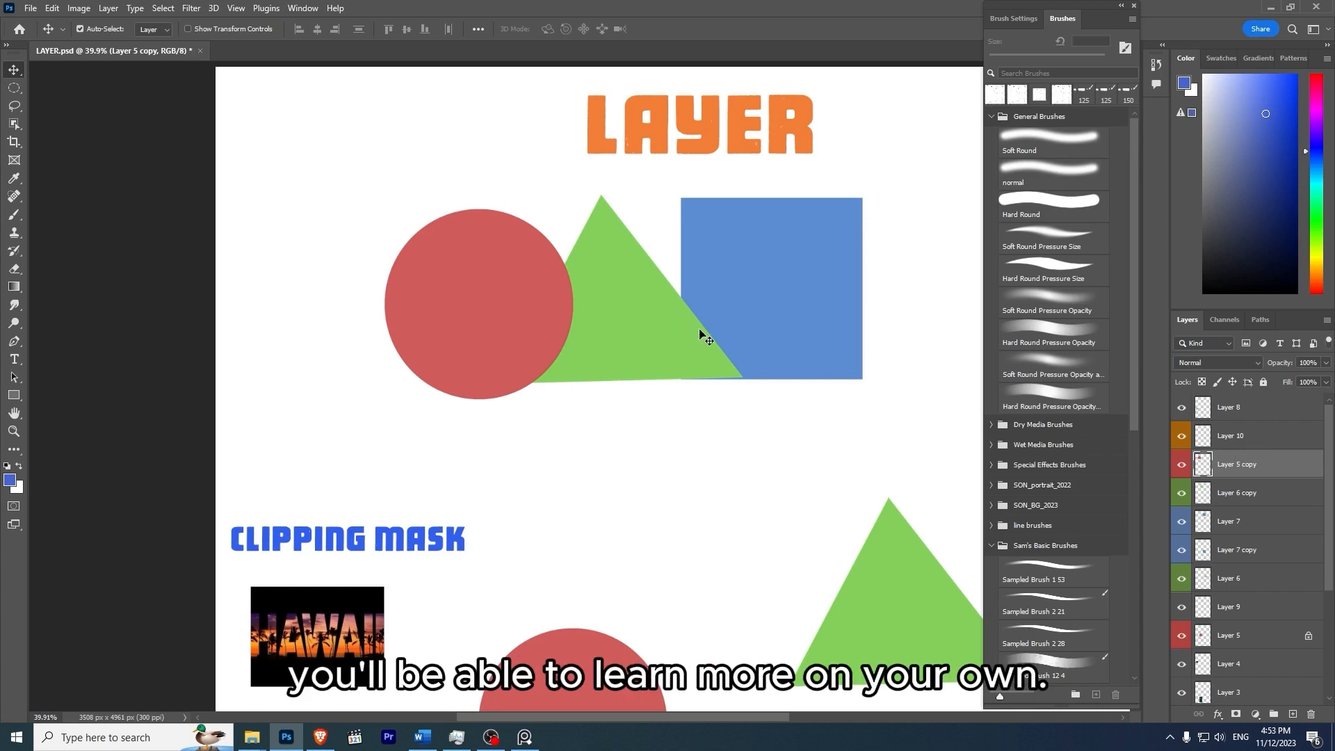
Look over the page from the upper overlapping shapes down to the Clipping Mask section and its example images.
drag(807, 329, 721, 338)
drag(746, 356, 732, 340)
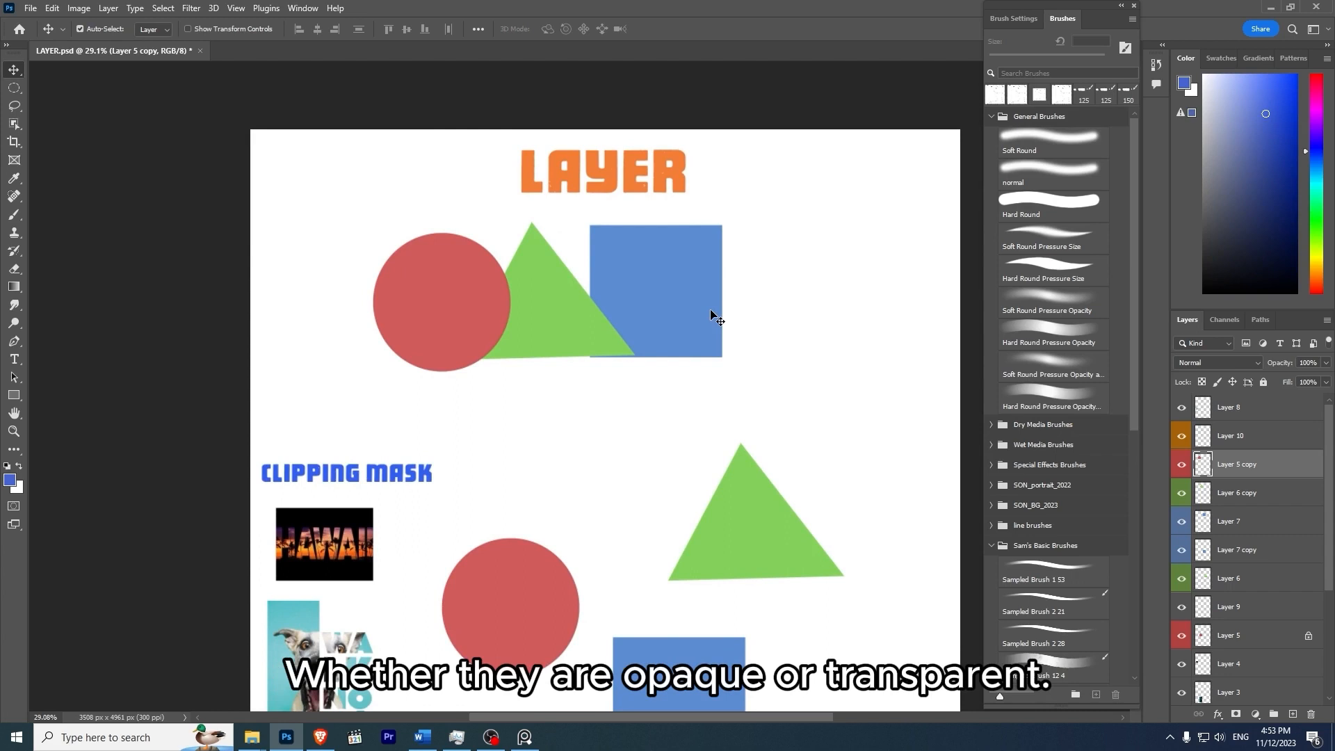
drag(703, 443, 744, 403)
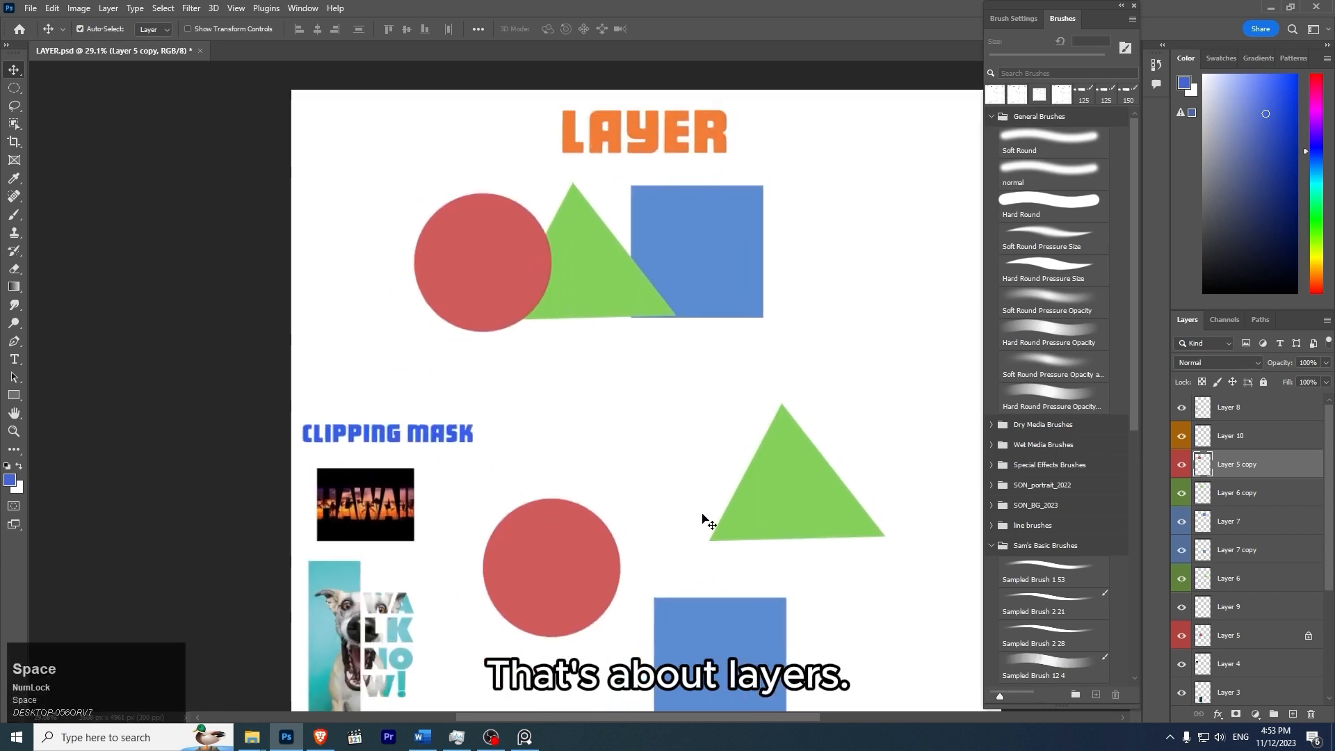
drag(686, 495, 689, 424)
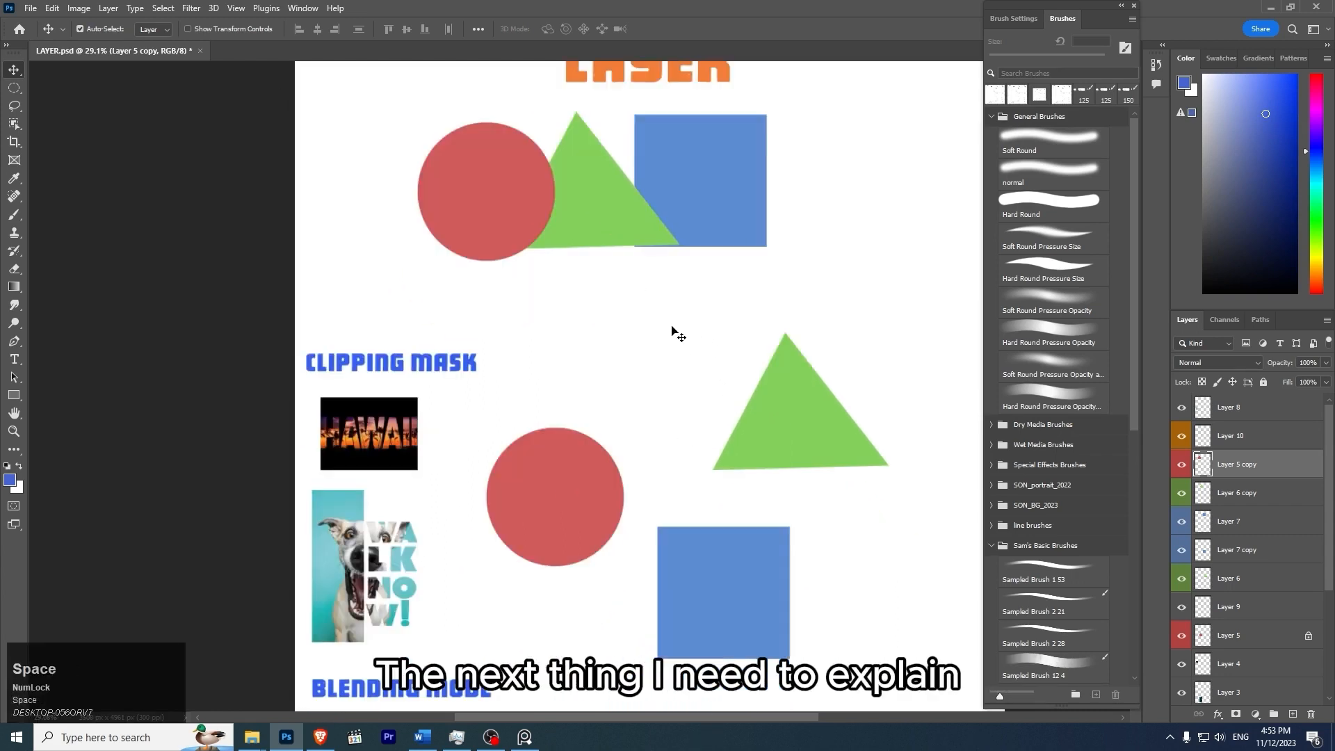
scroll(631, 372, down, 1)
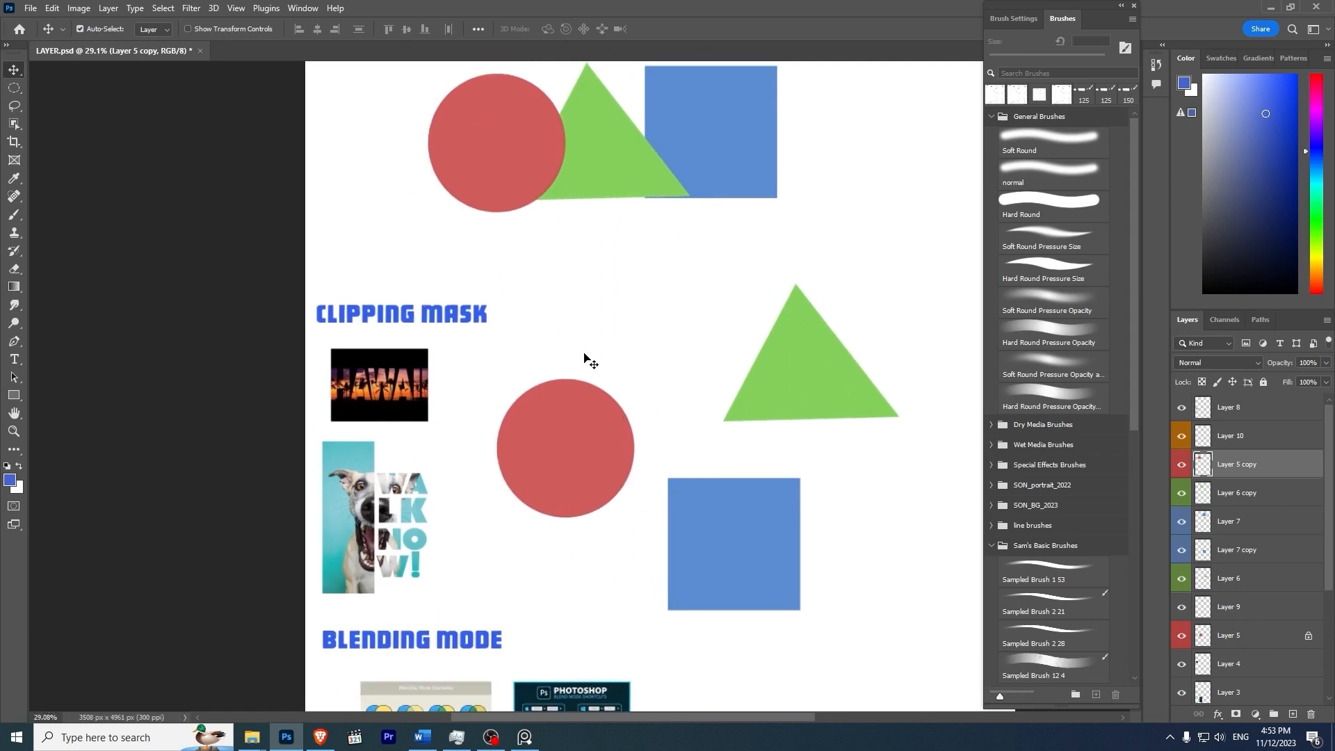
key(z)
drag(554, 319, 576, 324)
key(space)
drag(656, 373, 608, 303)
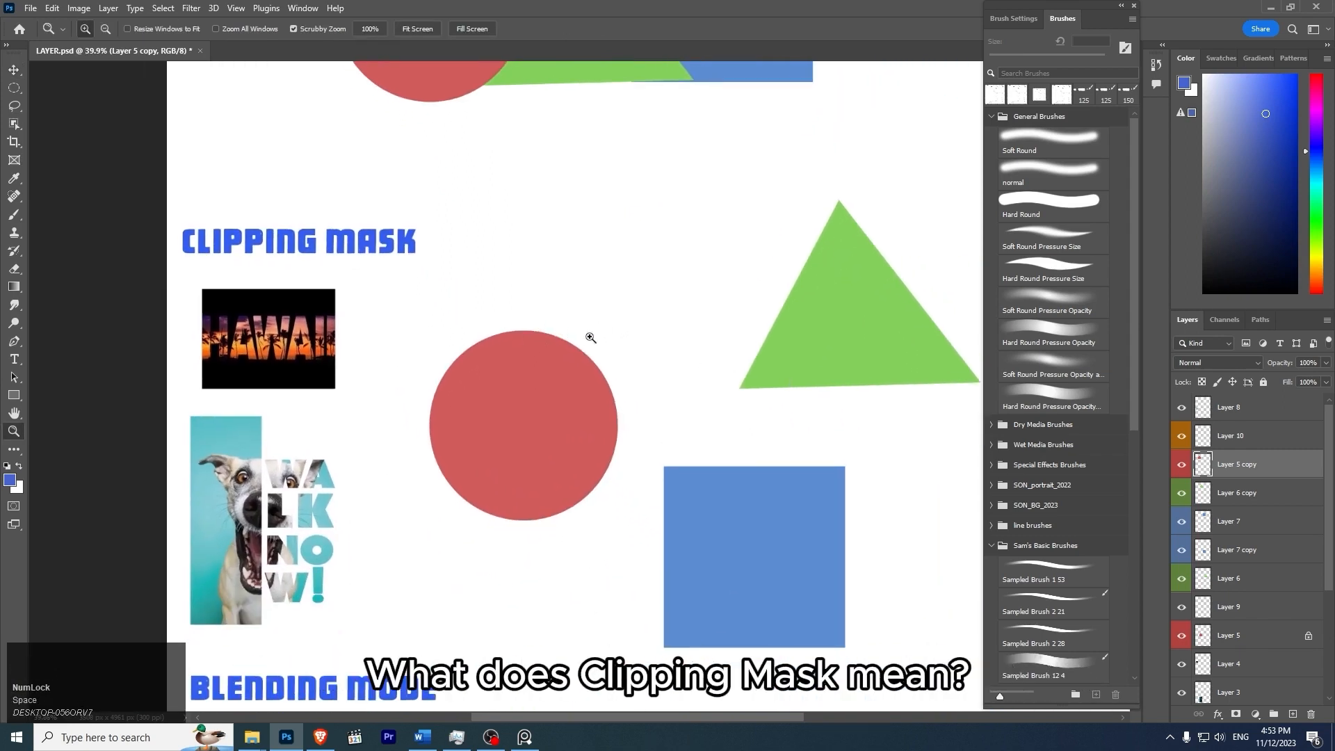
drag(697, 319, 724, 278)
key(b)
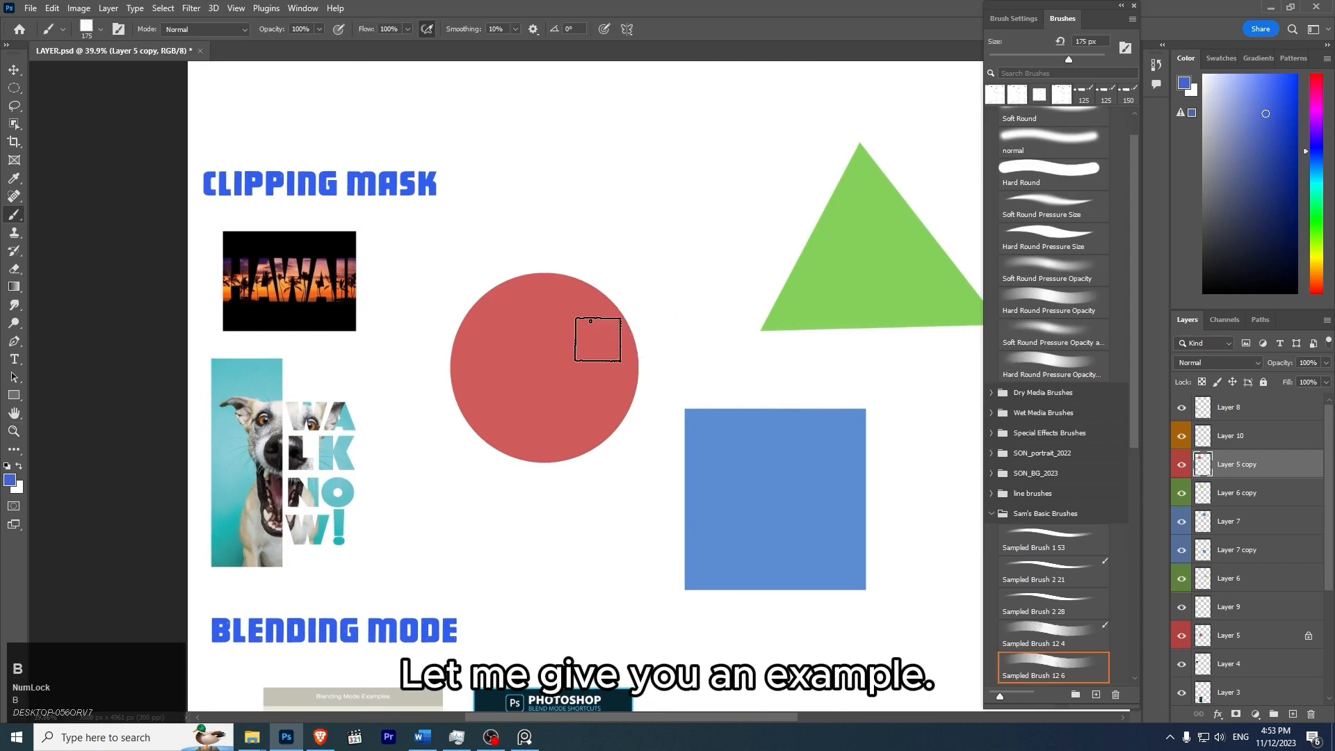
Move the lower green triangle so that it overlaps the upper right part of the lower red circle.
key(v)
drag(574, 364, 676, 259)
drag(864, 268, 1122, 490)
key(space)
key(ctrl+space)
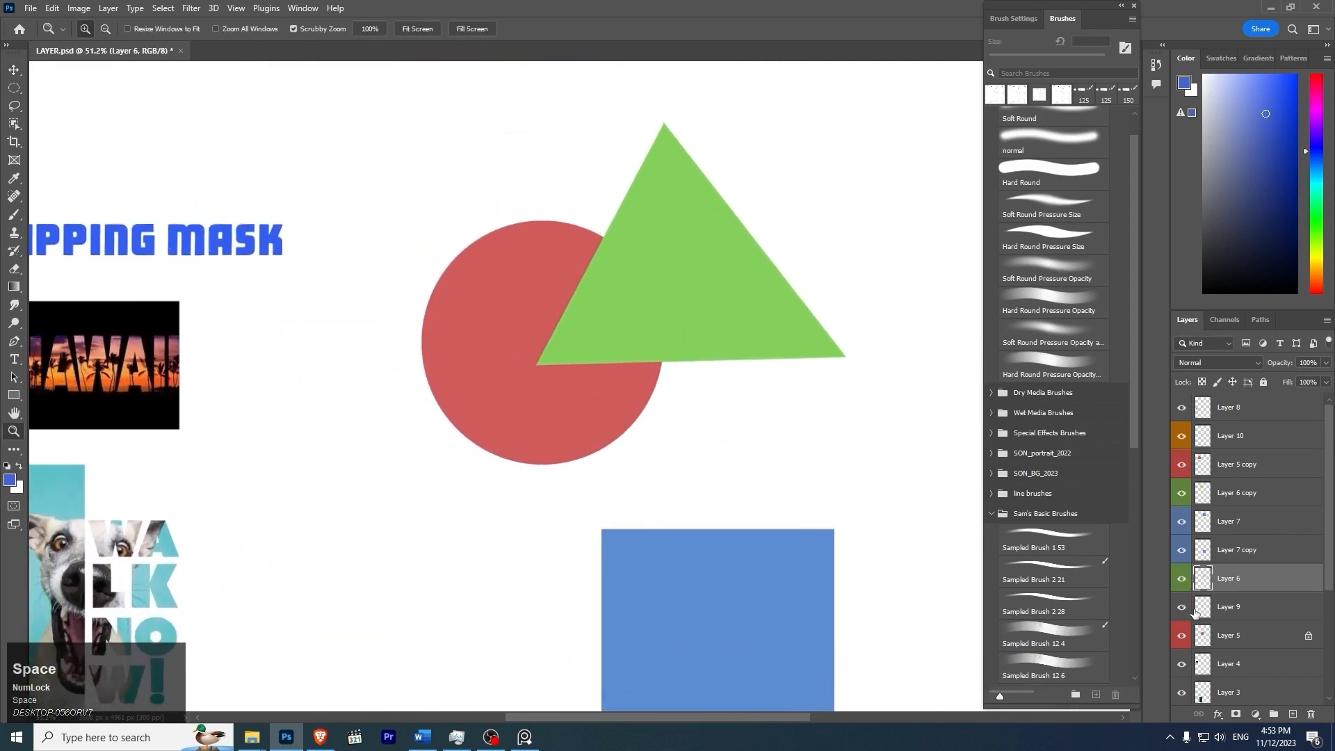
Toggle the visibility of Layer 6 and Layer 5 off and on, and create a clipping mask from Layer 6 onto Layer 5.
click(1182, 580)
click(1182, 582)
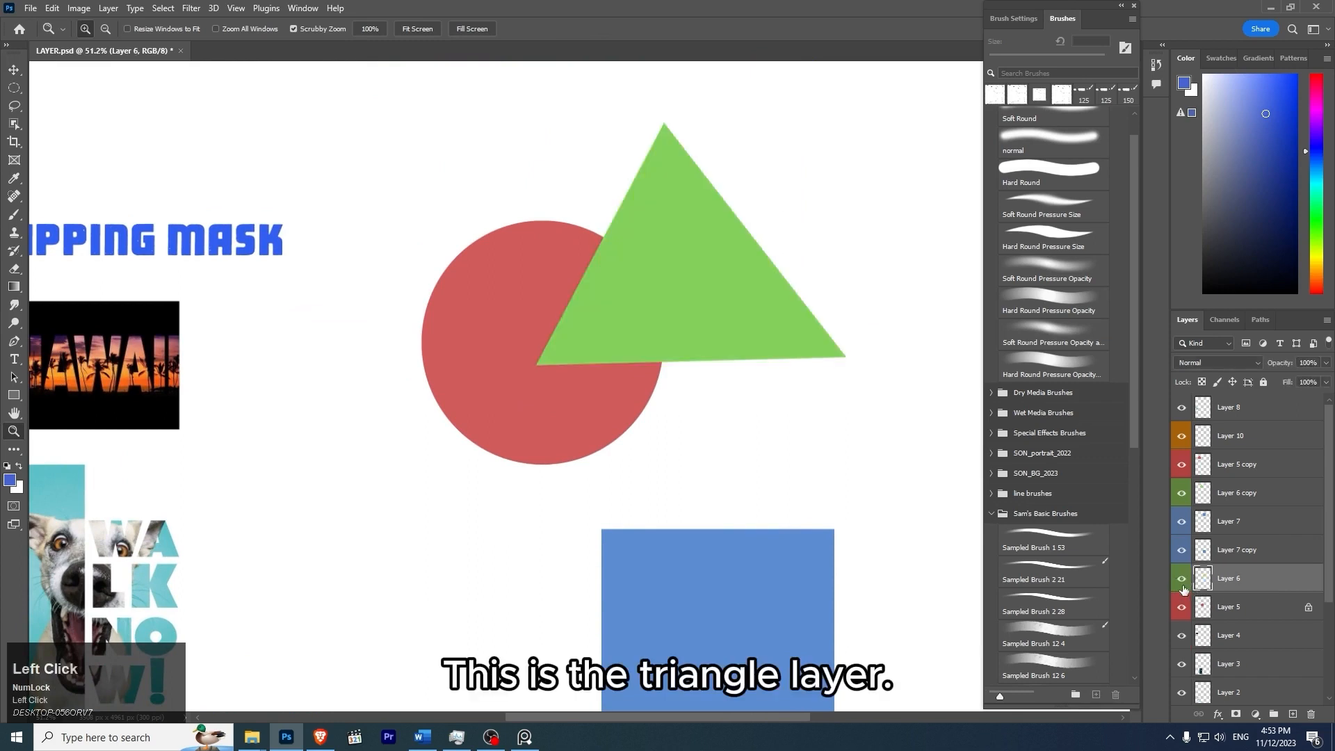
click(1182, 608)
click(1182, 608)
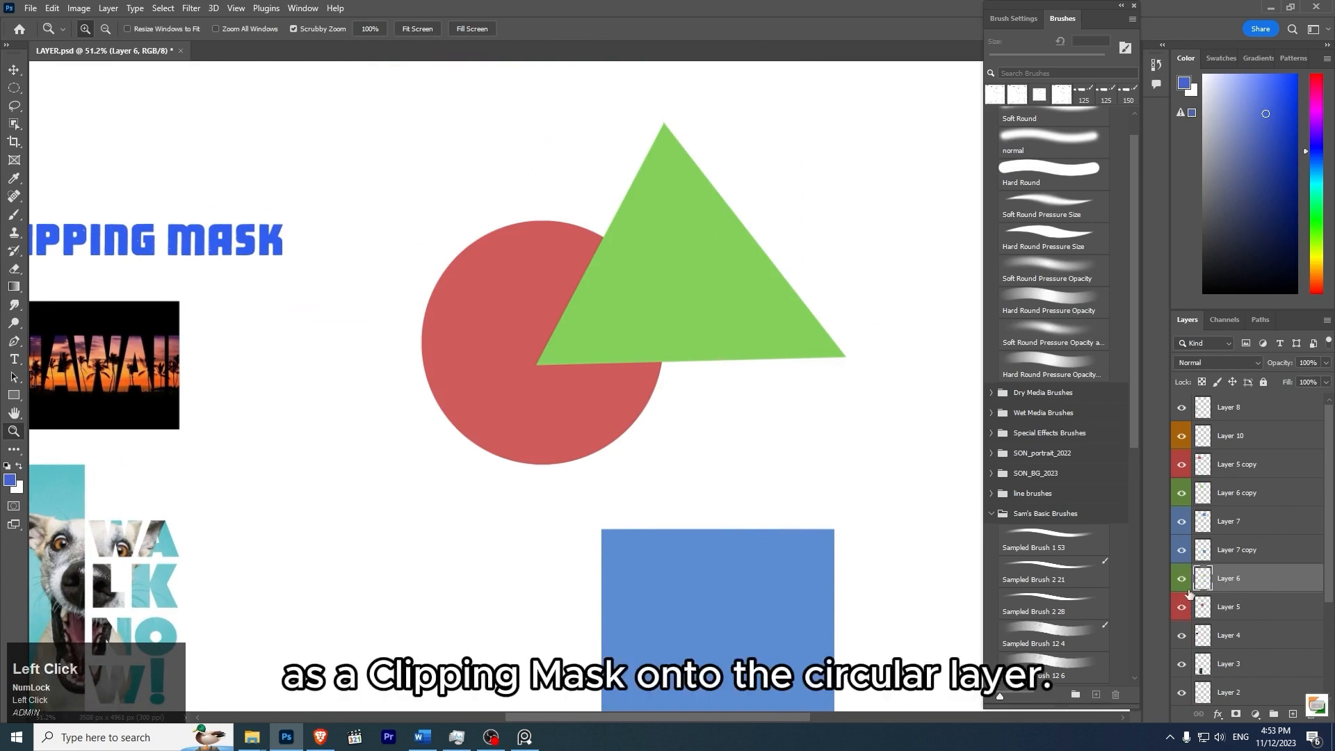
right_click(1255, 583)
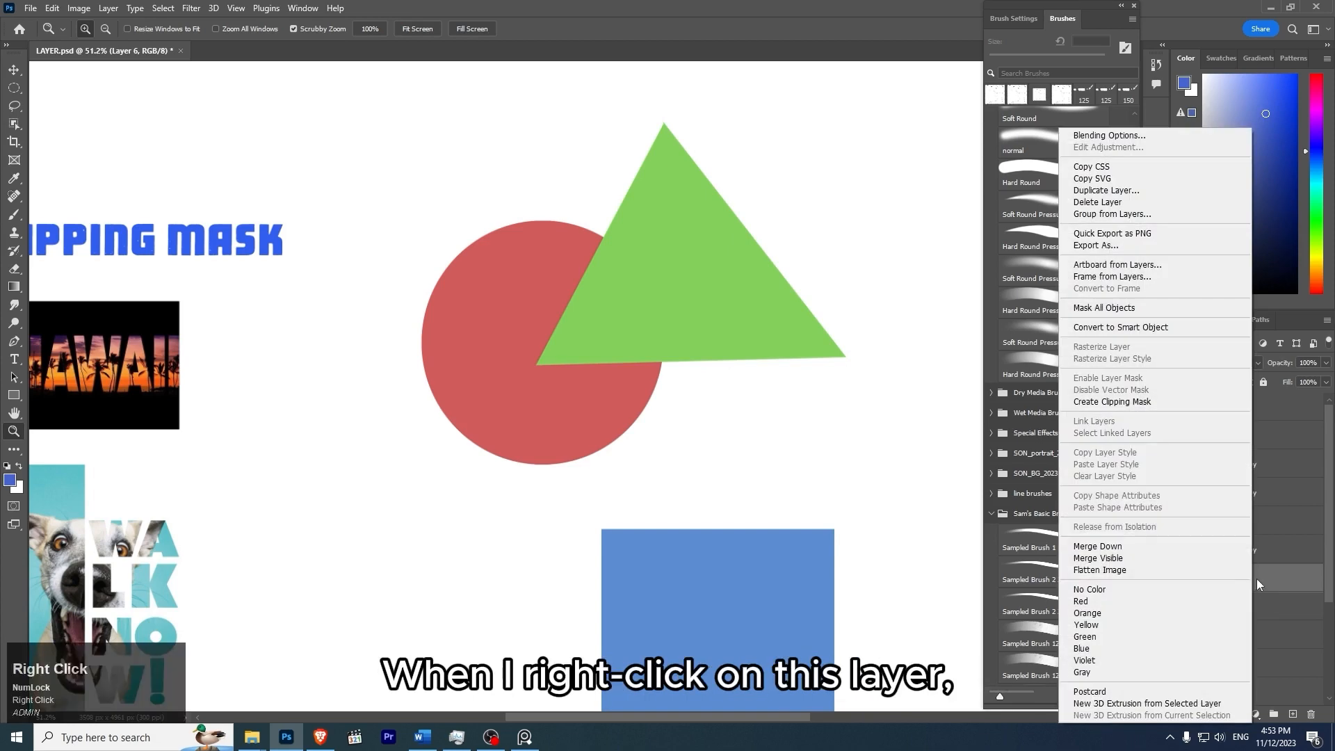
click(1147, 402)
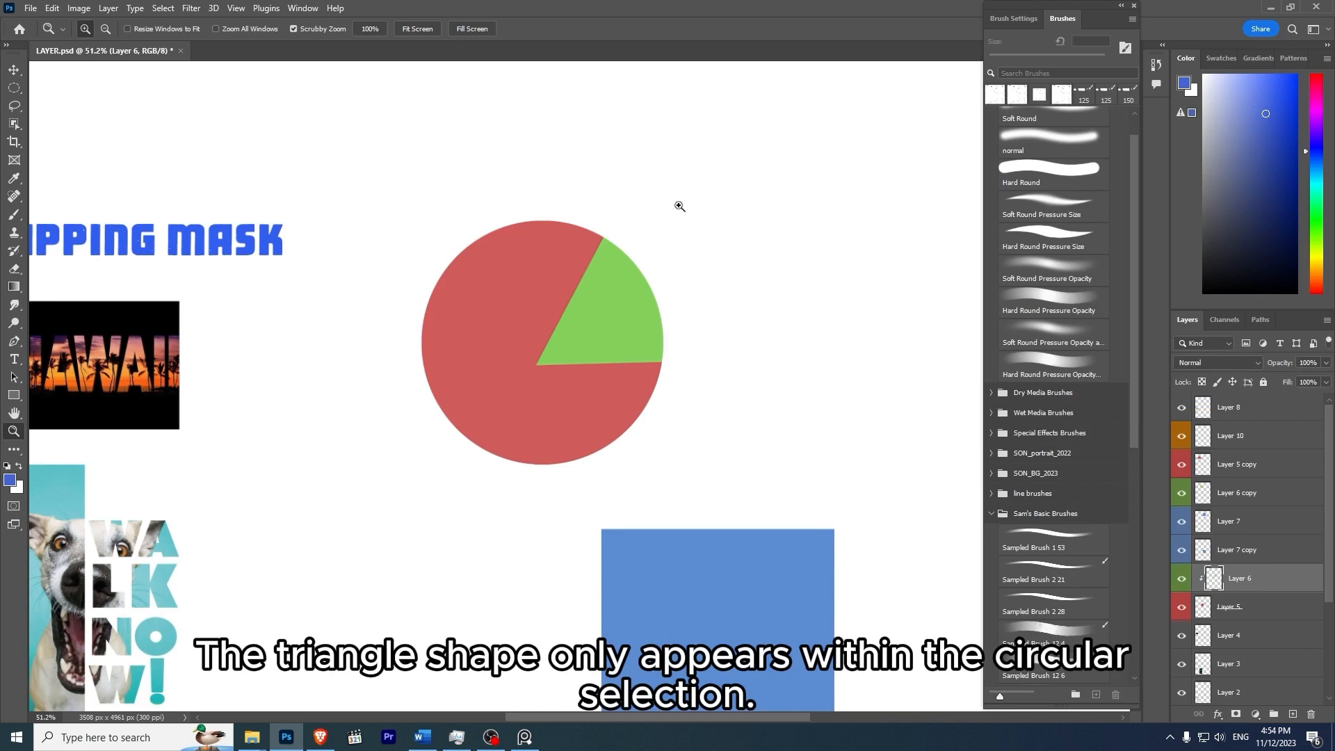
Free-transform the green triangle on Layer 6, shifting it slightly down and to the left over the red circle.
drag(734, 317, 826, 339)
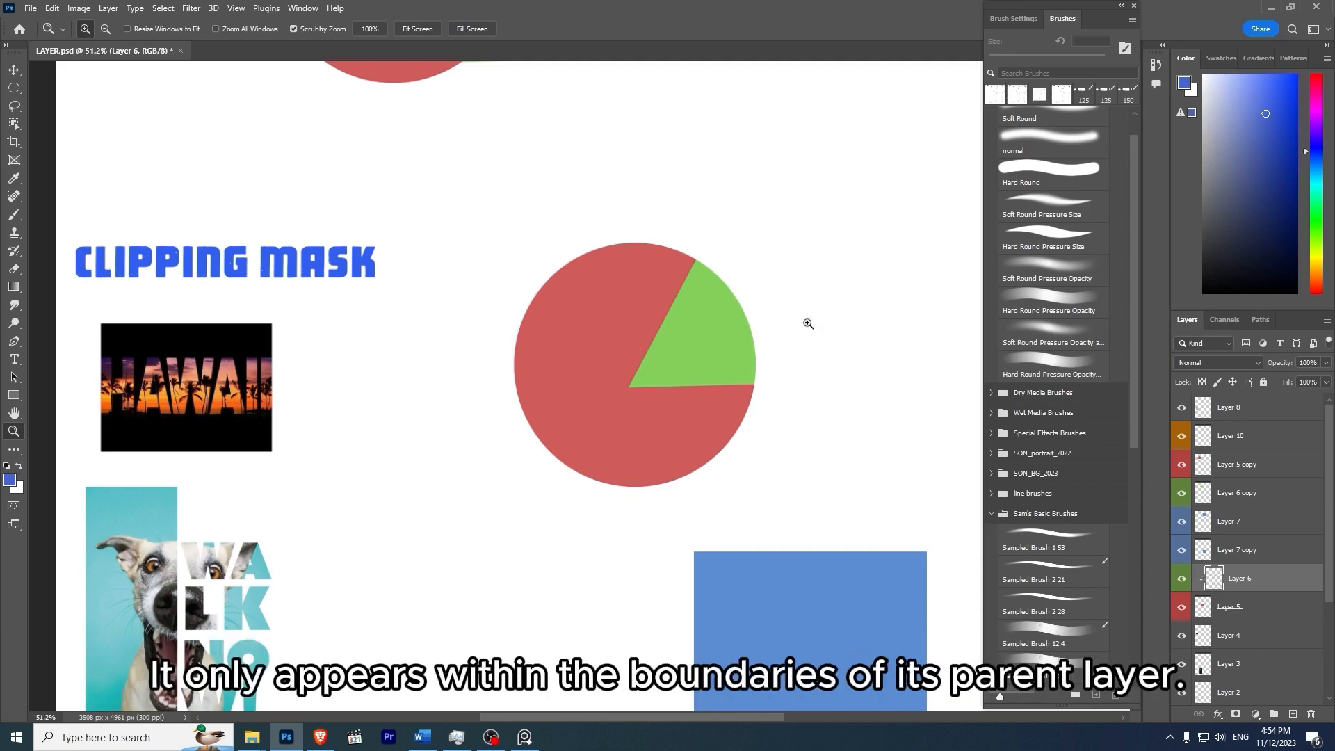
drag(760, 351, 733, 327)
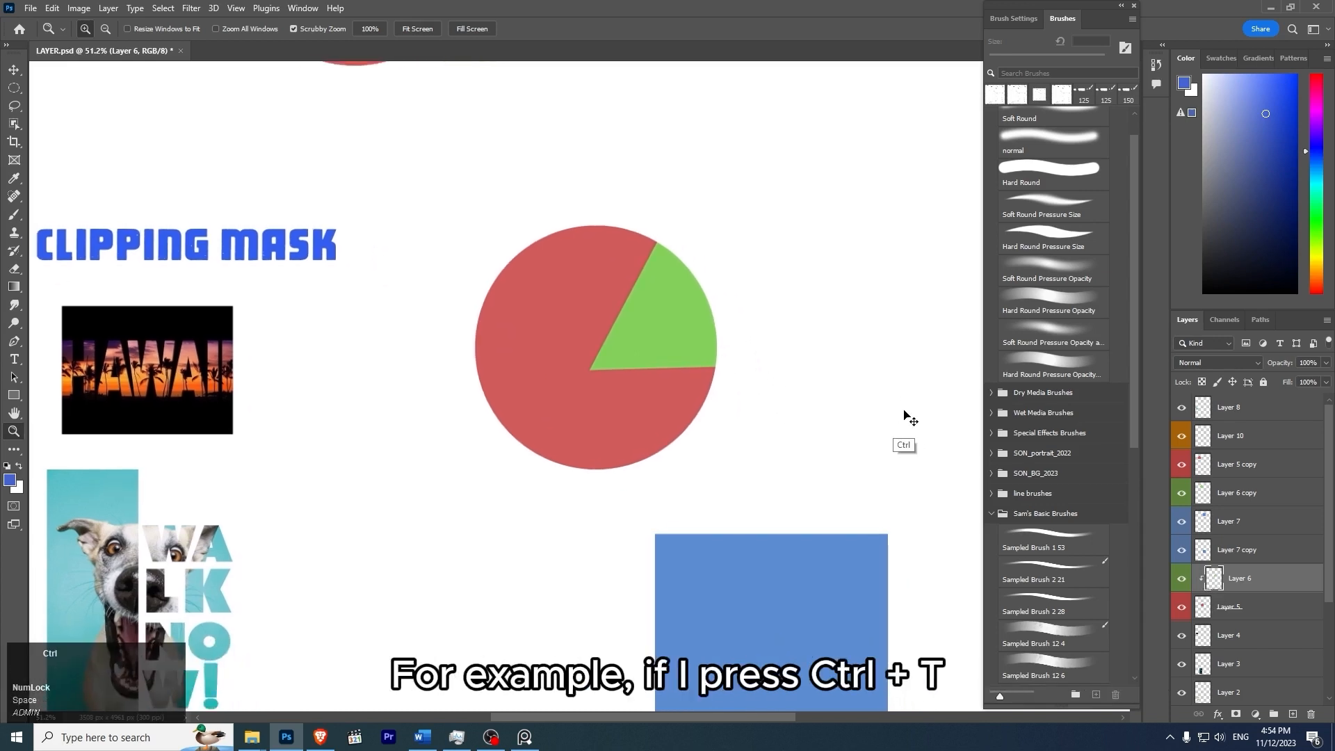
key(ctrl+t)
mouse_move(795, 250)
mouse_down()
mouse_move(784, 283)
mouse_move(762, 244)
mouse_move(721, 274)
mouse_move(712, 301)
mouse_move(799, 319)
mouse_move(778, 274)
mouse_move(667, 311)
mouse_move(568, 384)
mouse_move(680, 417)
mouse_move(627, 388)
mouse_move(609, 467)
mouse_move(644, 440)
mouse_move(602, 236)
mouse_move(751, 215)
mouse_move(616, 190)
mouse_move(561, 338)
mouse_move(786, 423)
mouse_move(726, 209)
mouse_move(790, 414)
mouse_move(837, 236)
mouse_move(795, 232)
mouse_move(786, 249)
mouse_up()
key(Return)
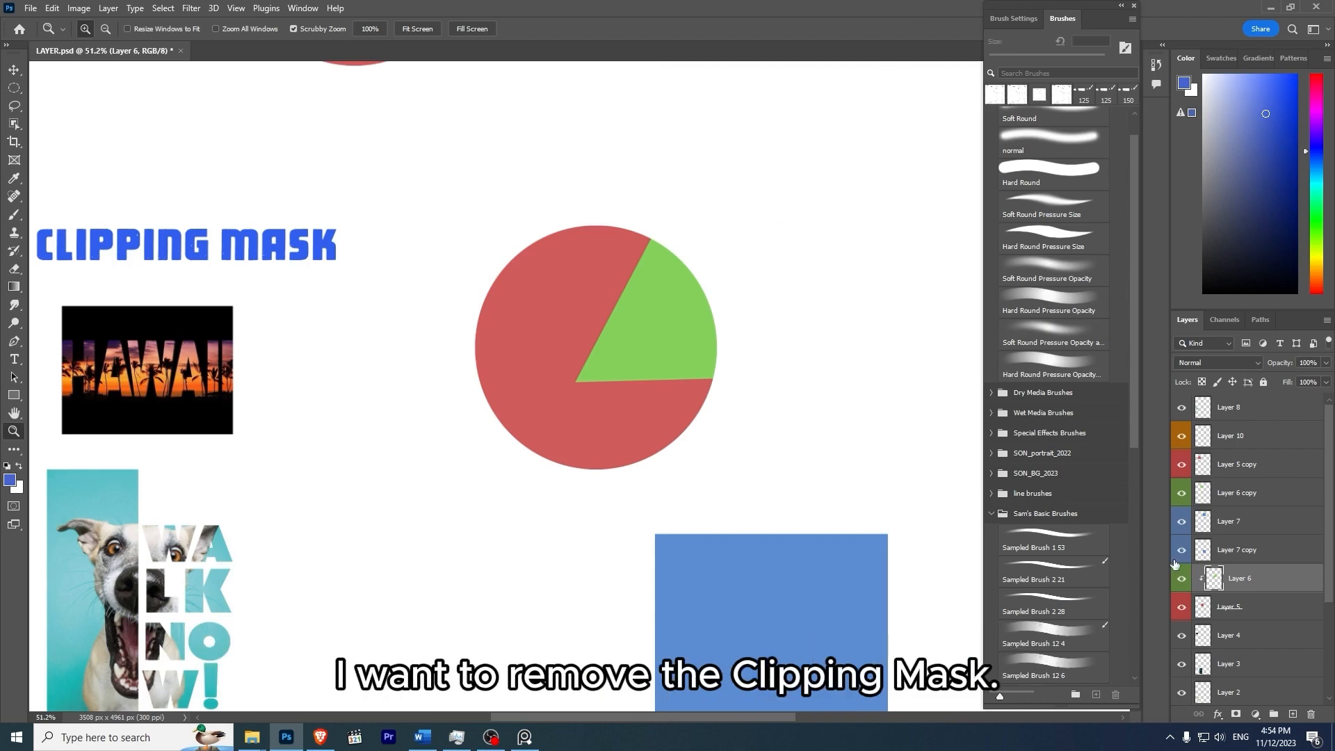
Release the clipping mask on Layer 6 and repeatedly clip it to Layer 5 and release it again, leaving it unclipped.
right_click(1256, 583)
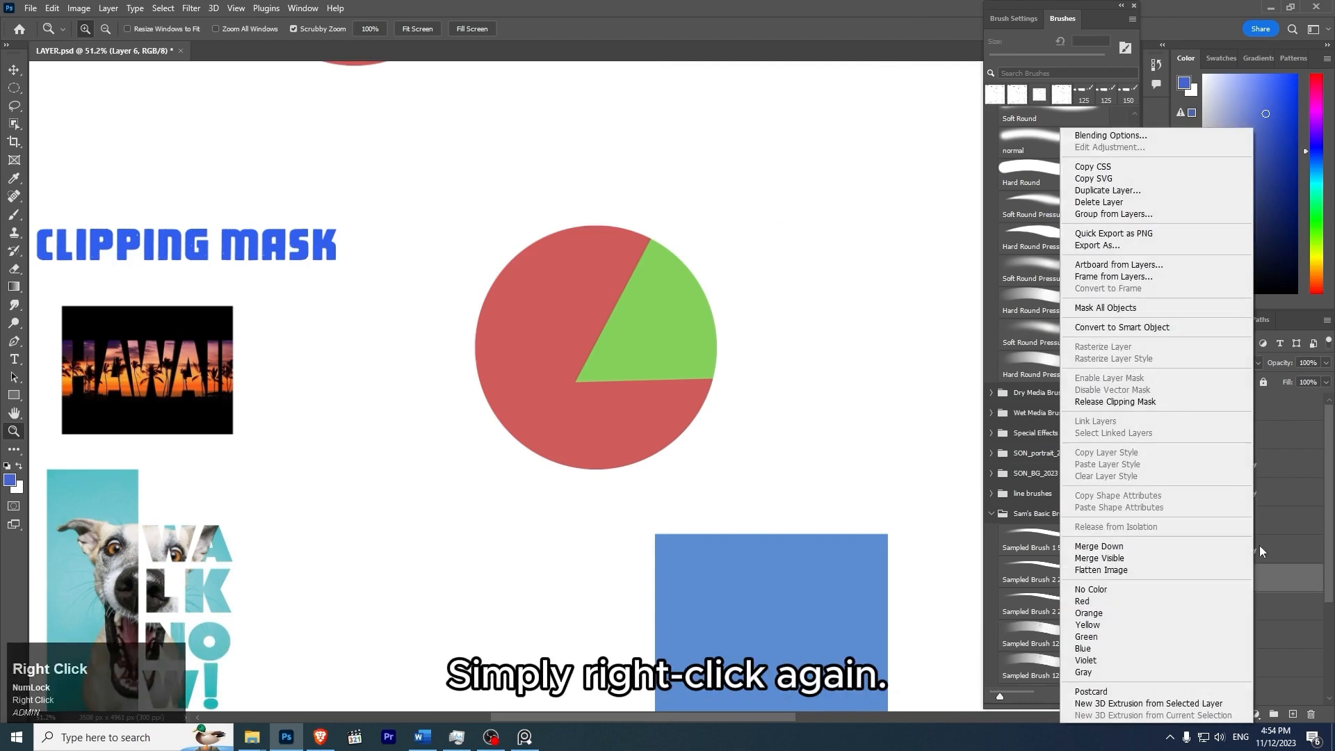
click(1137, 403)
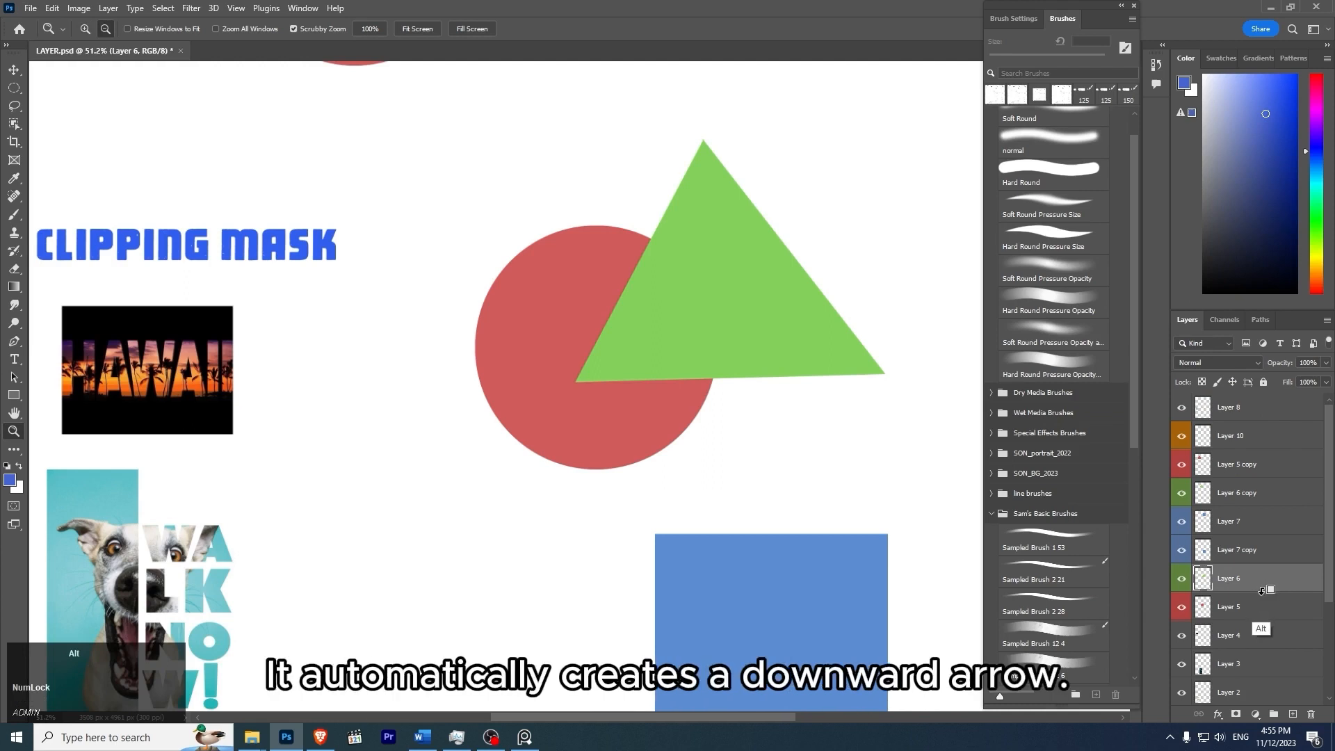
alt+click(1264, 590)
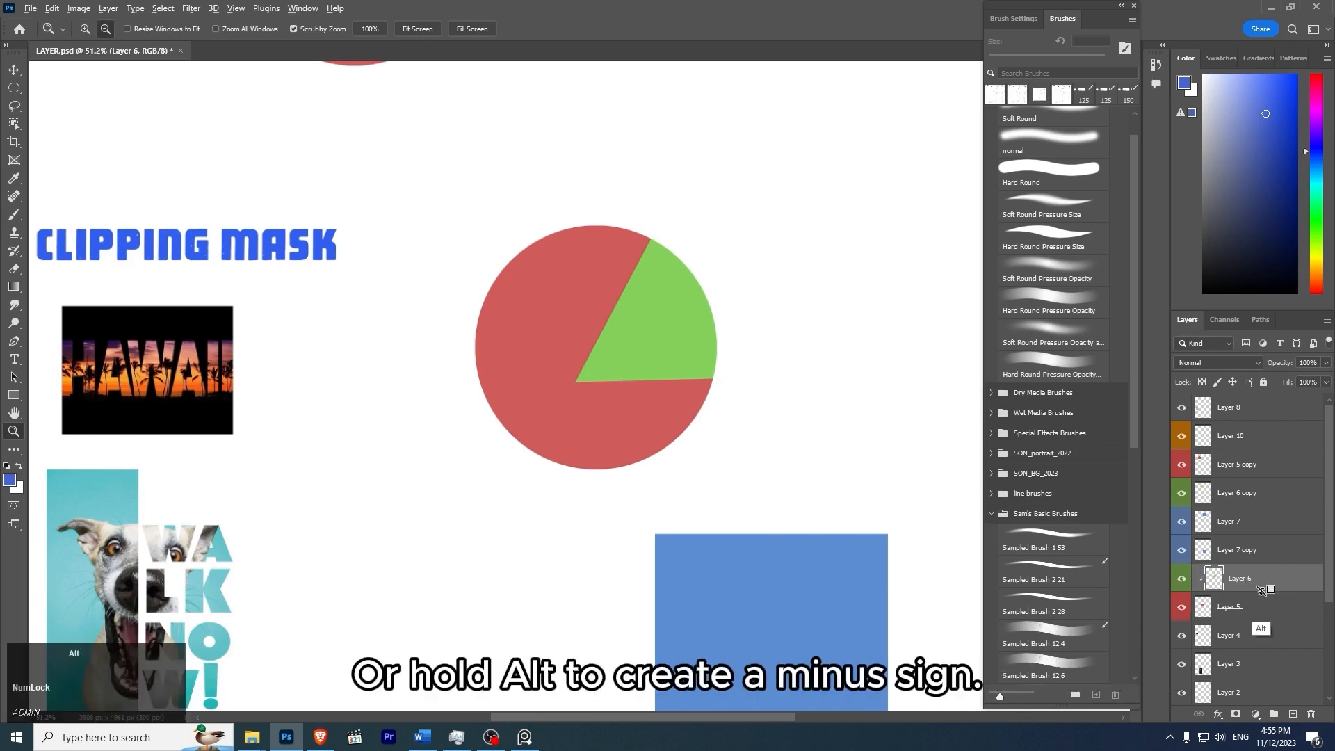
alt+click(1262, 590)
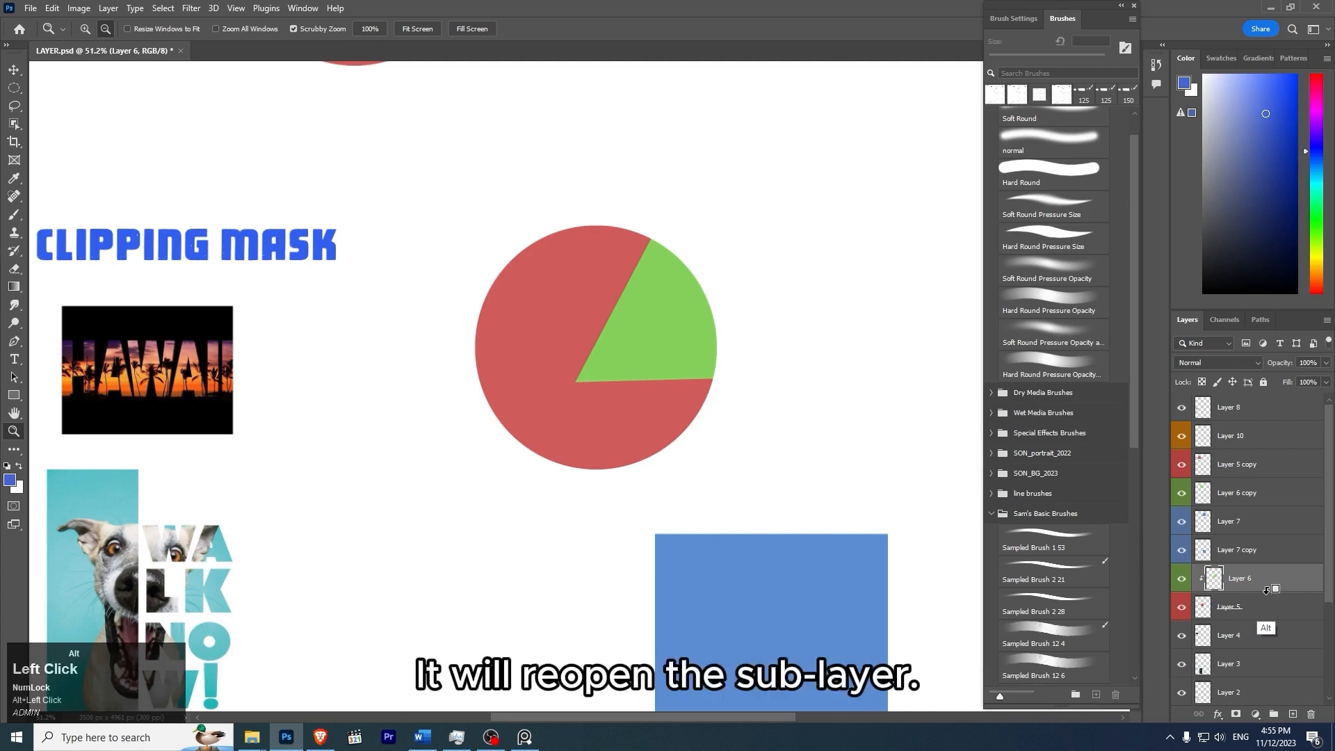
click(1287, 557)
click(1289, 588)
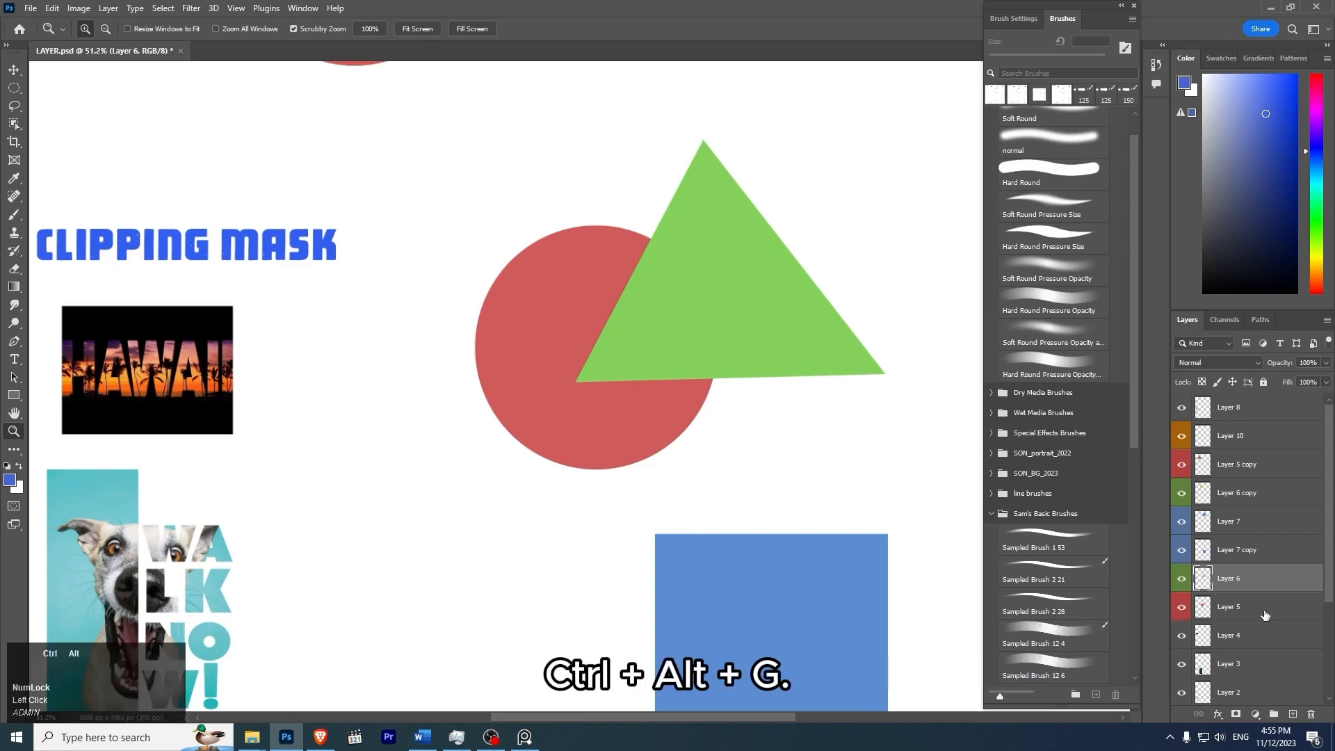
key(ctrl+alt+g)
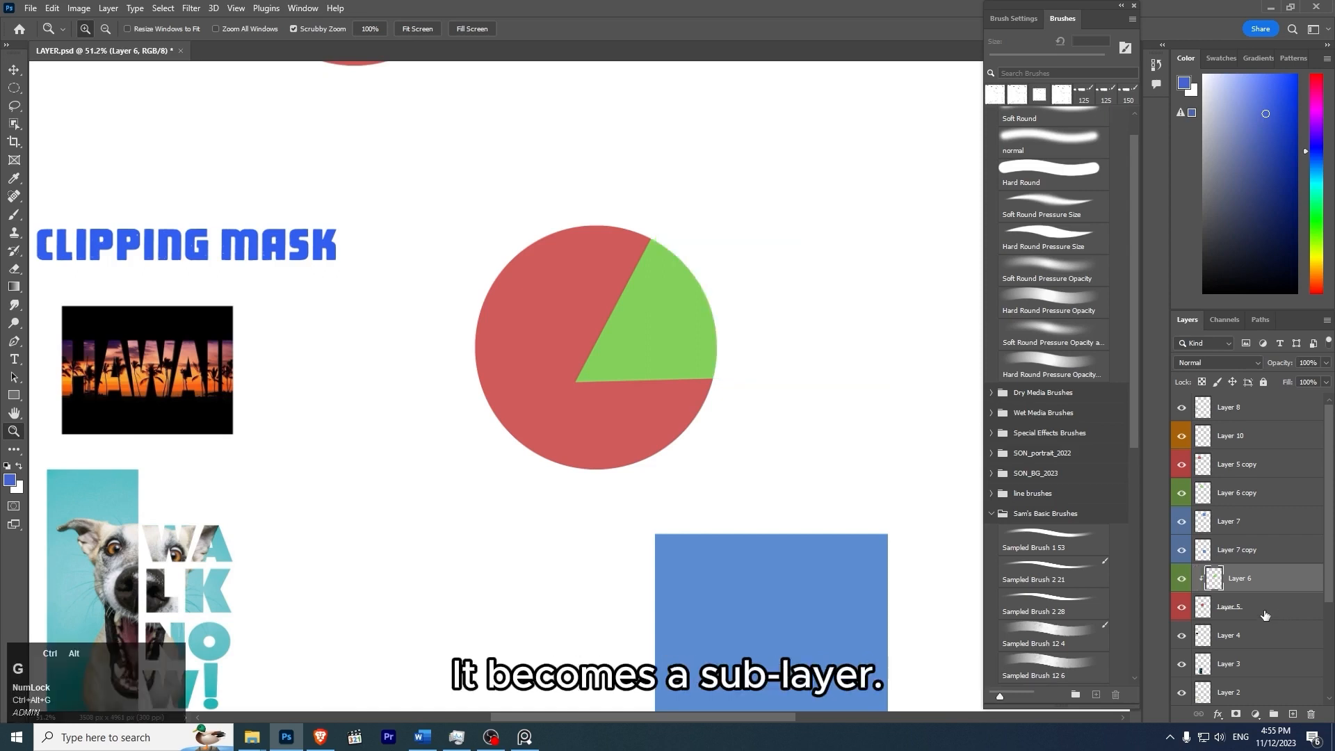
key(ctrl+alt+g)
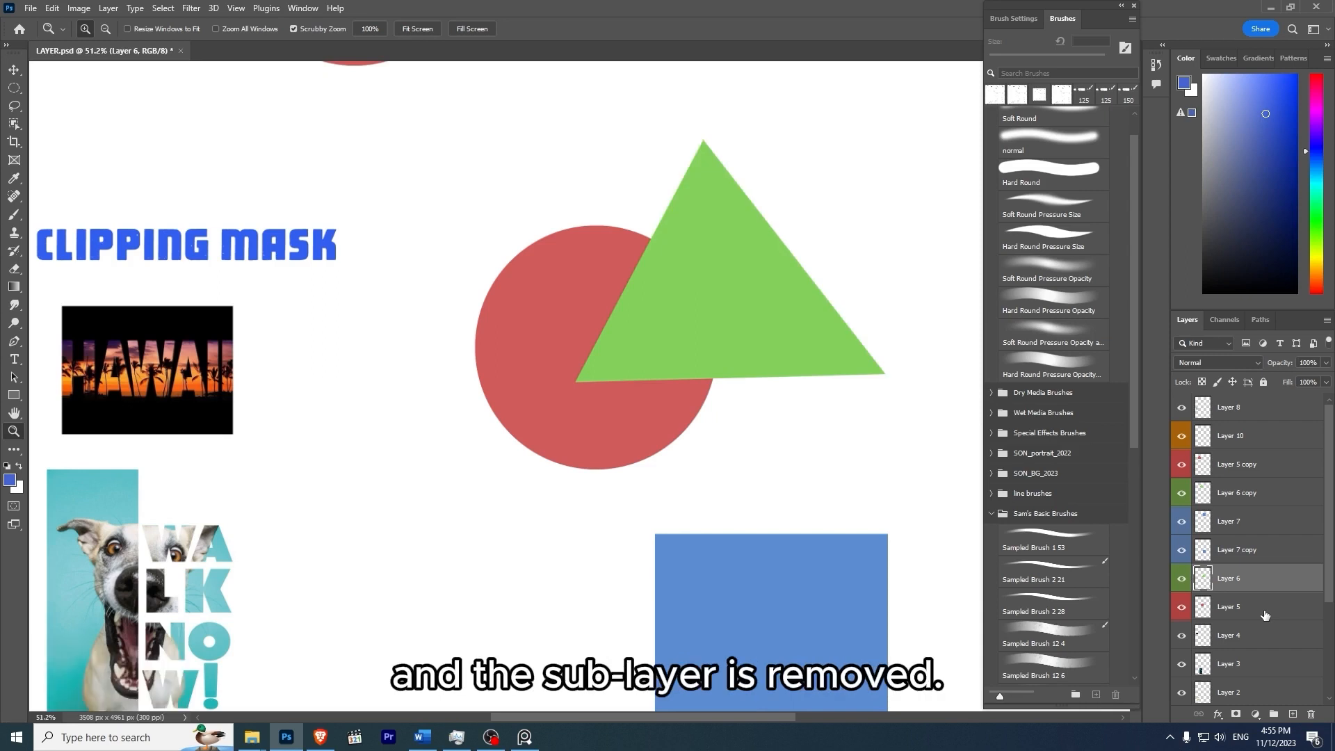
Clip the green triangle on Layer 6 to the red circle on Layer 5.
key(z)
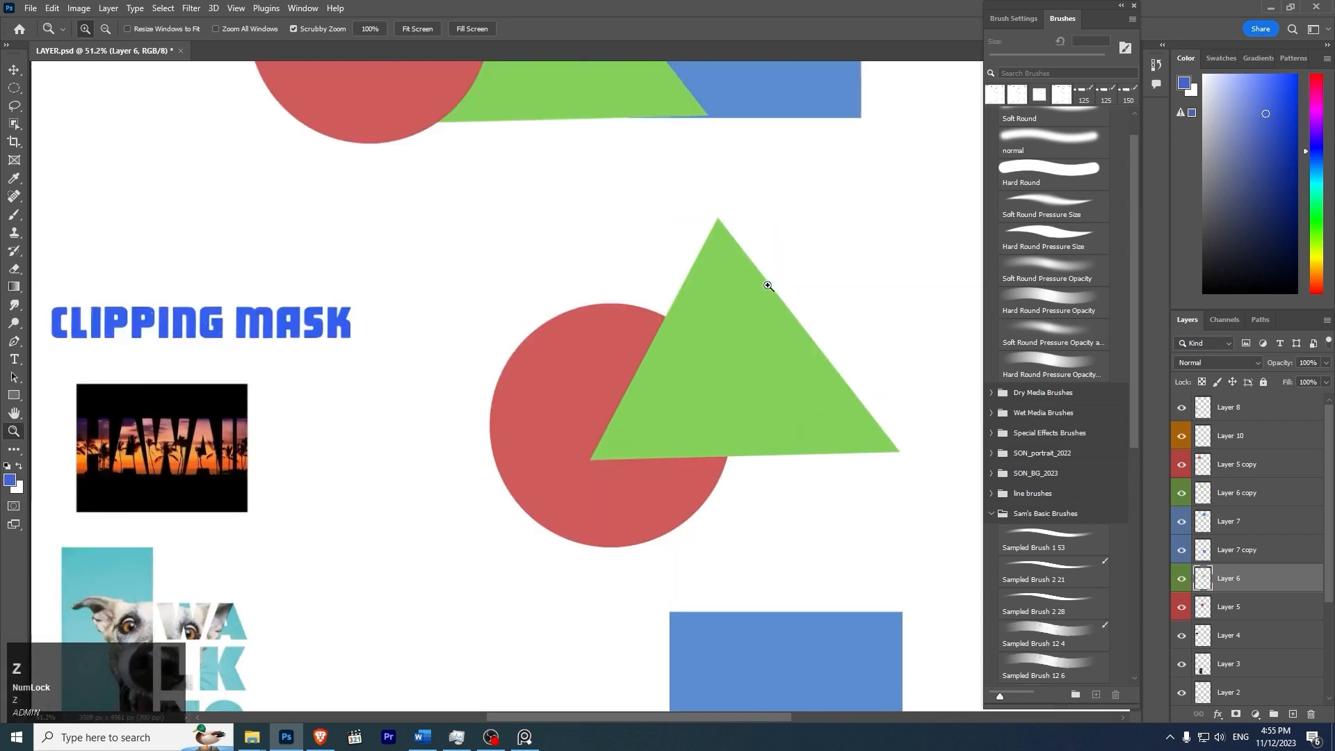
drag(765, 283, 754, 268)
key(space)
mouse_move(788, 328)
mouse_down()
mouse_move(774, 215)
mouse_move(765, 322)
mouse_up()
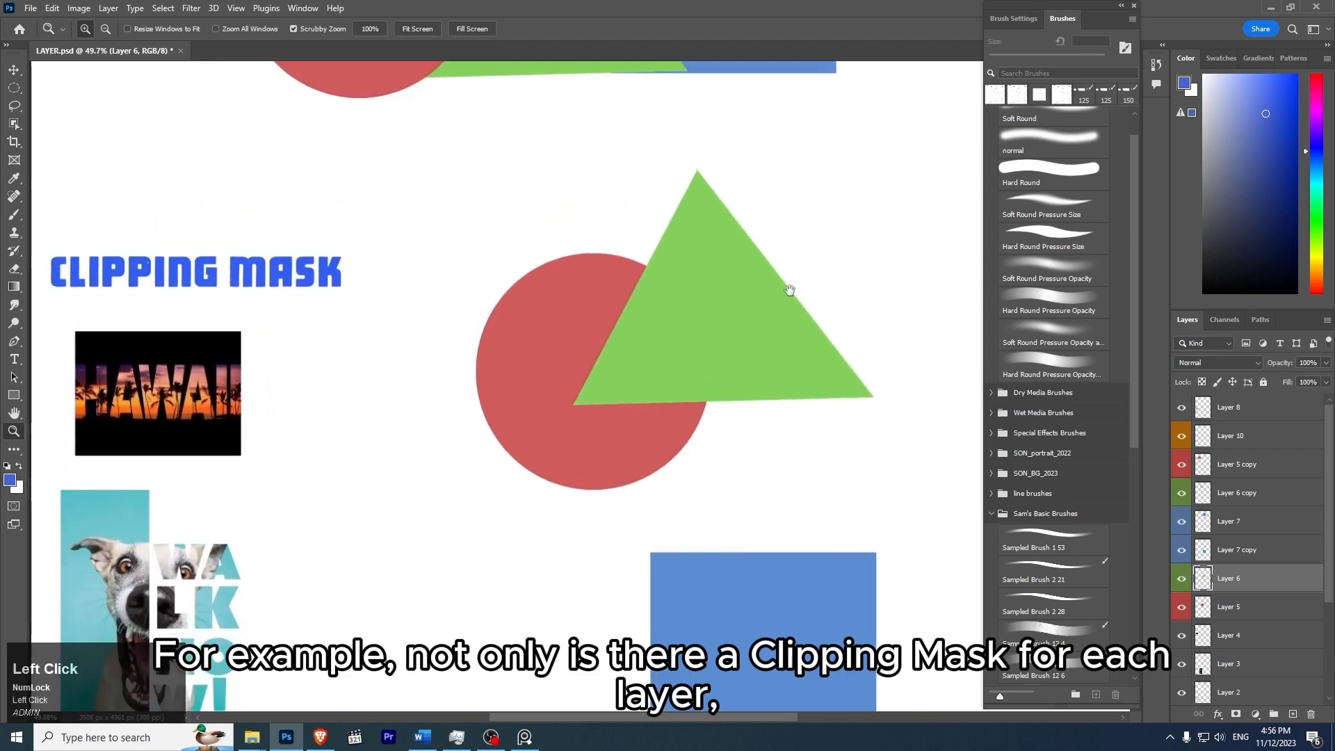
alt+click(1241, 563)
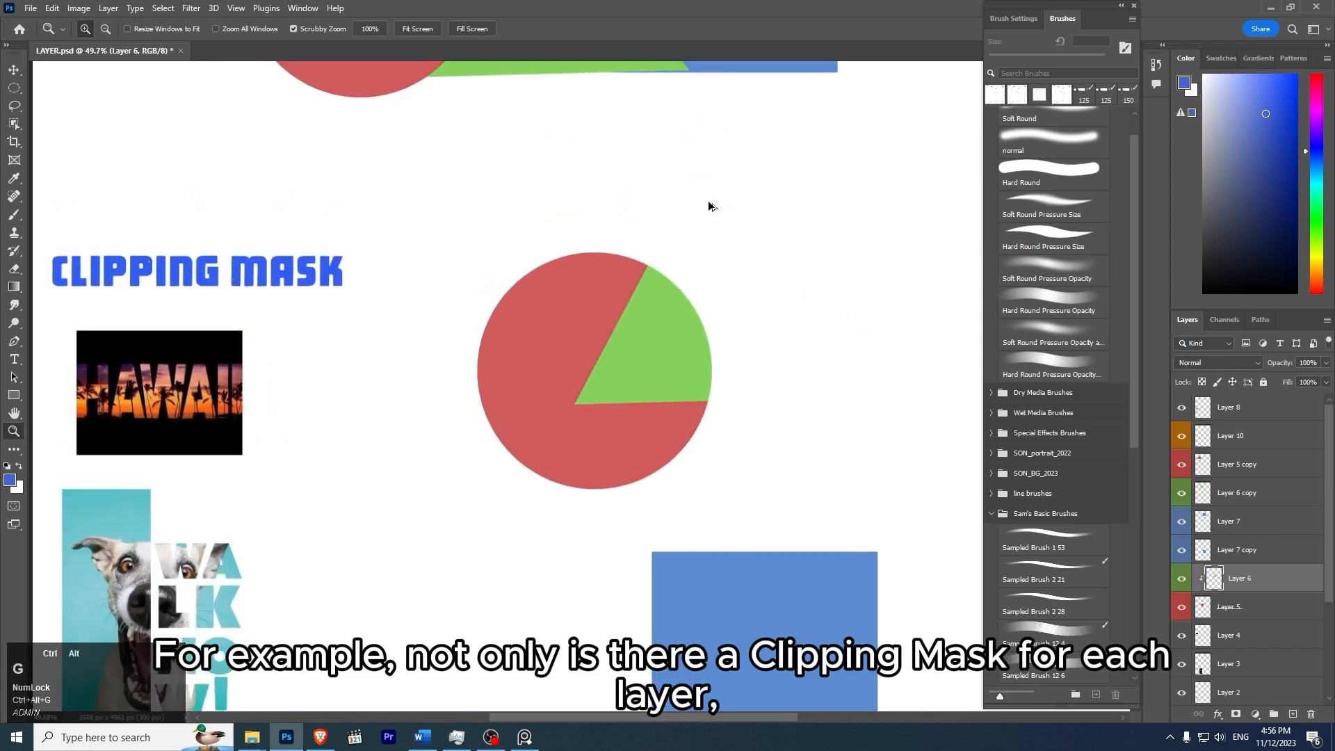
Move the blue square on Layer 7 copy up beside the red circle and add it to the clipping mask on Layer 5.
click(1241, 556)
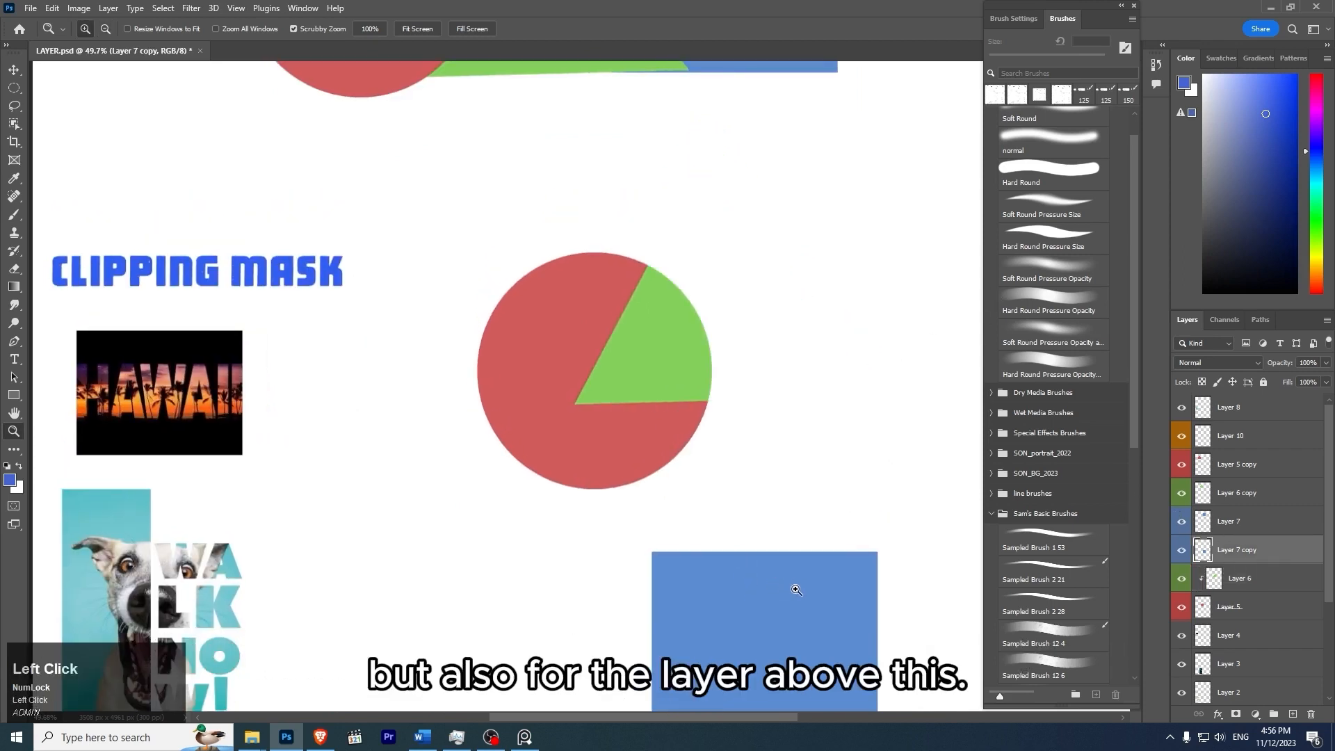
key(v)
drag(783, 611, 856, 302)
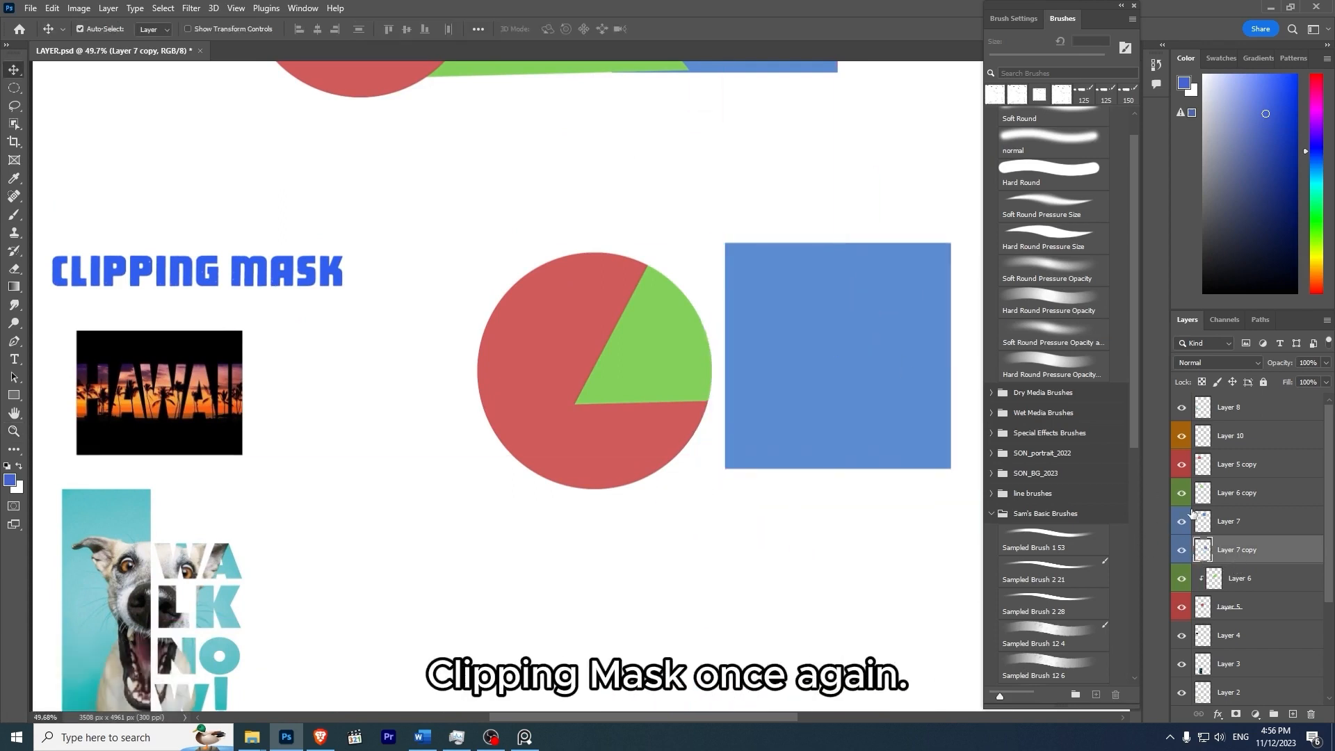
key(ctrl+alt+g)
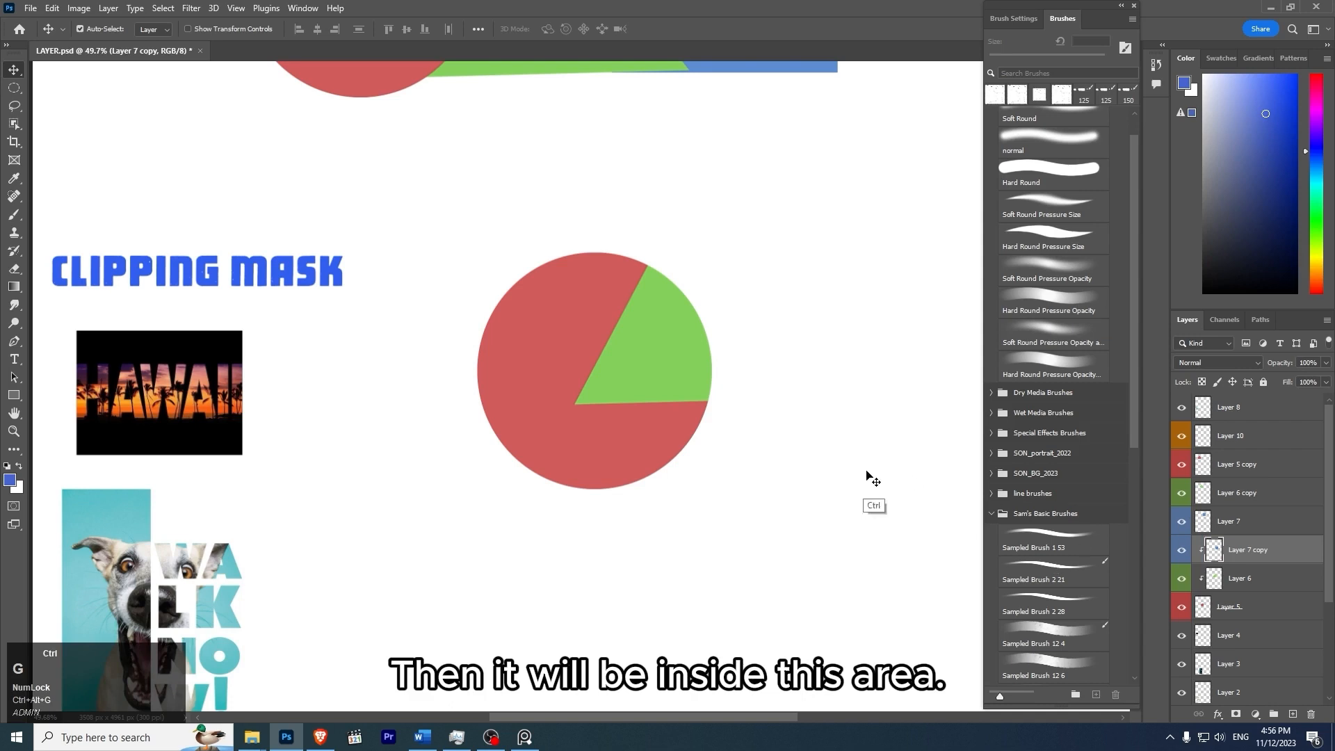
Free-transform the clipped blue square on Layer 7 copy, moving it across so it covers only the red circle's left edge.
key(ctrl+t)
drag(800, 331, 426, 340)
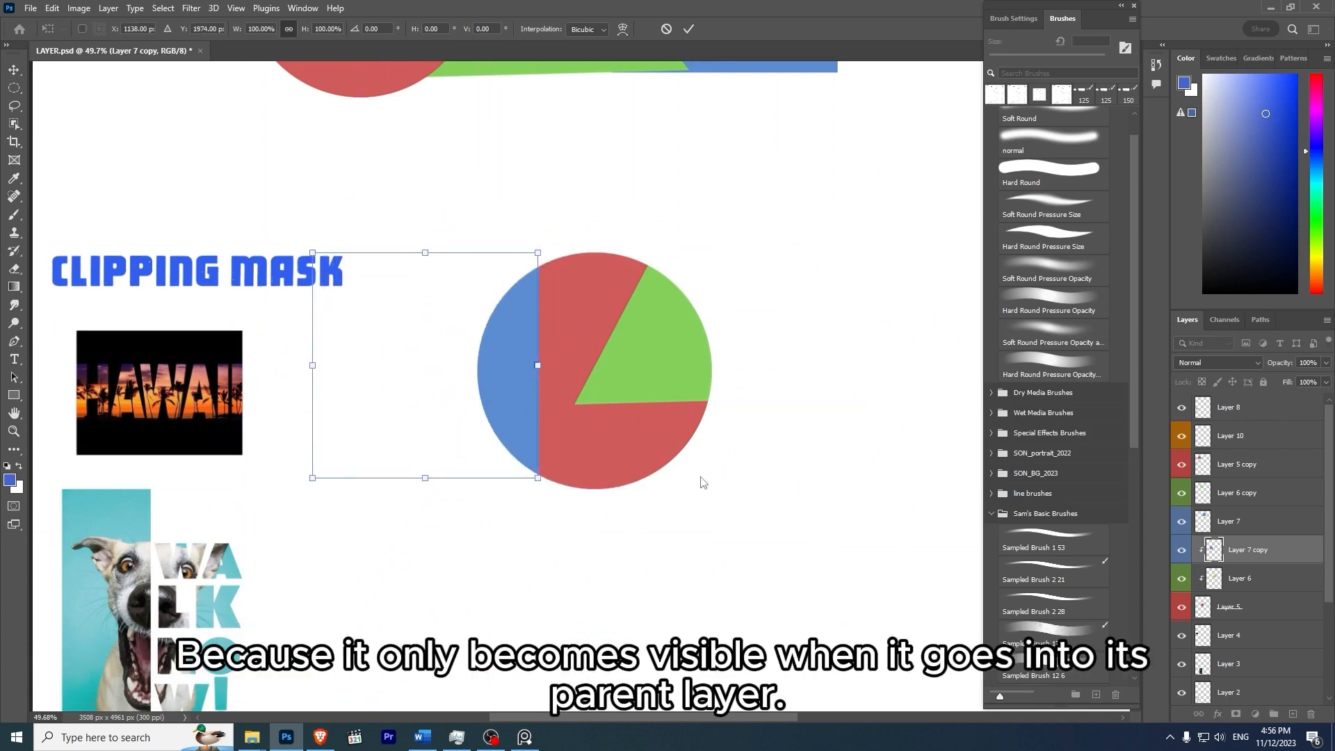
key(Return)
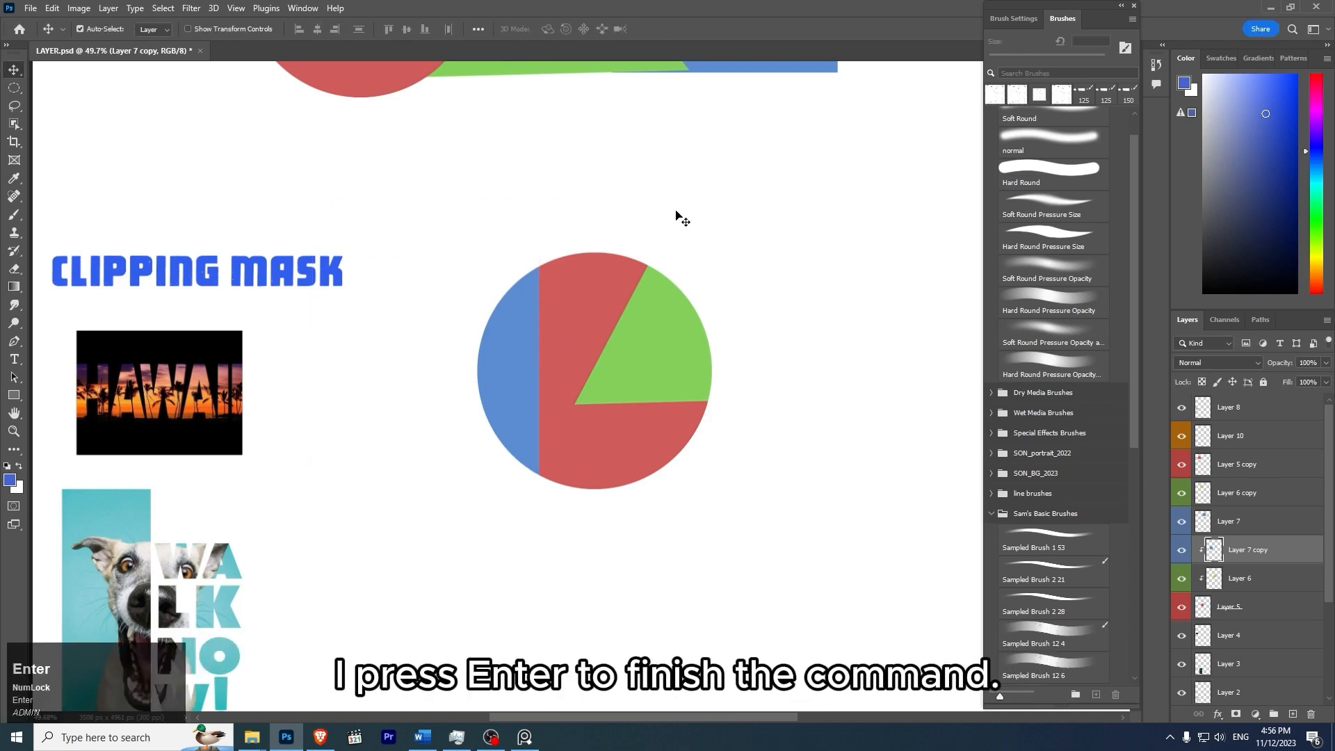
Examine the HAWAII and WALK NOW! examples of clipping masks under the Clipping Mask heading.
drag(697, 348, 860, 317)
drag(525, 352, 919, 168)
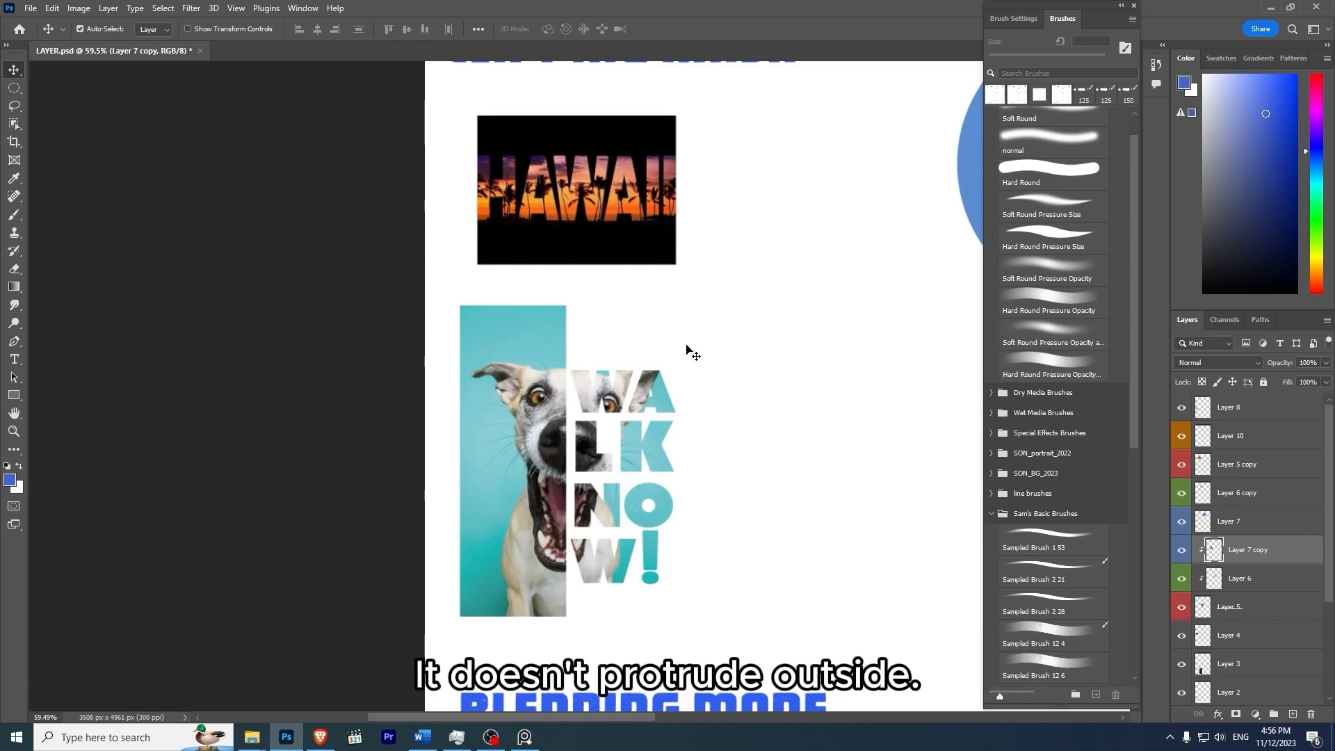
key(z)
drag(754, 393, 724, 382)
key(space)
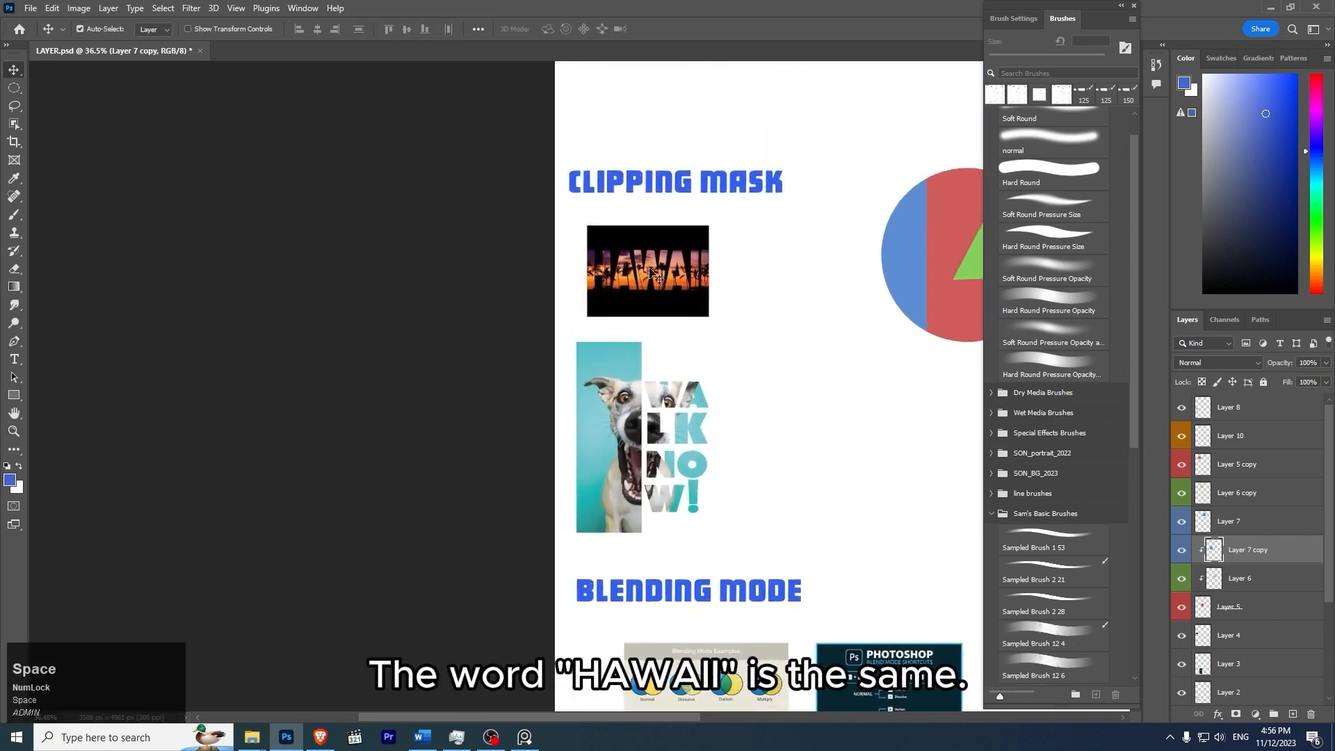
key(z)
drag(645, 263, 688, 287)
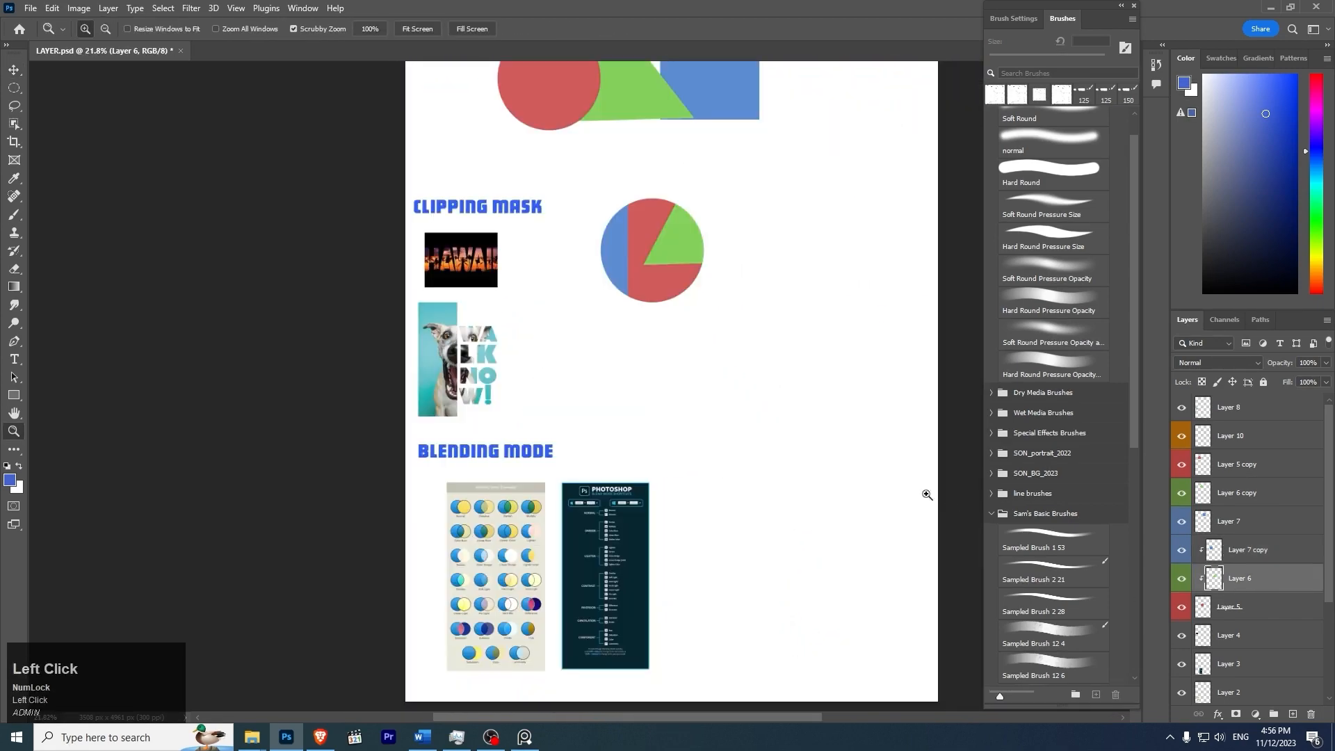
Examine the Blending Mode example and shortcut charts and compare them with the blend modes available for Layer 6.
key(z)
drag(515, 468, 584, 477)
key(space)
drag(674, 466, 713, 361)
key(space)
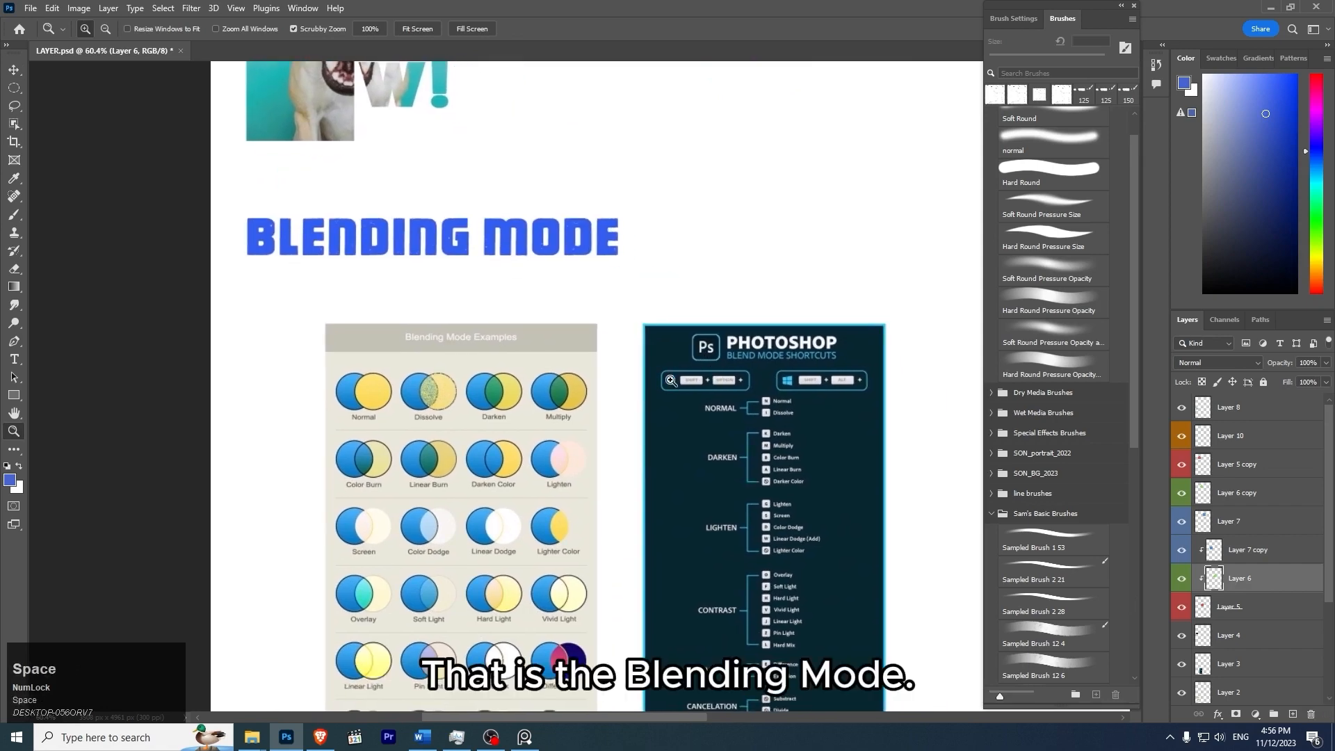
key(space)
drag(681, 428, 694, 303)
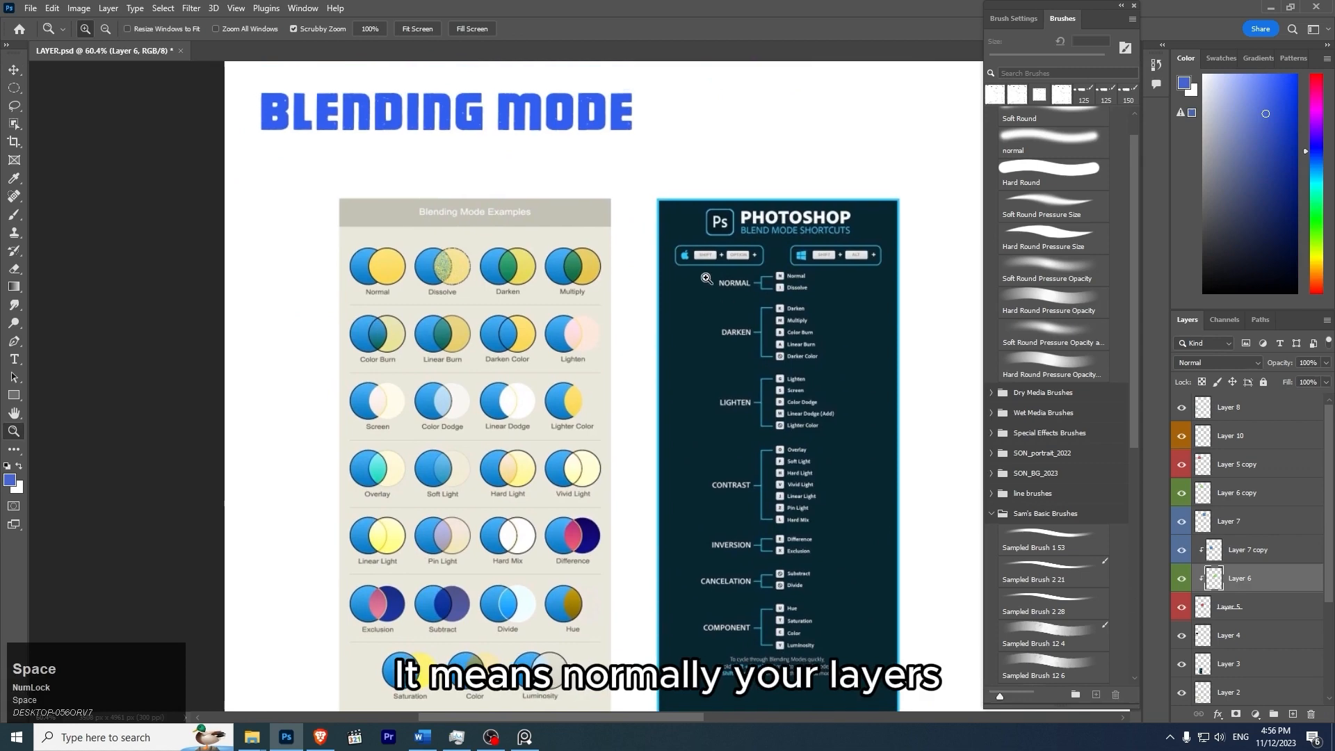
click(1227, 364)
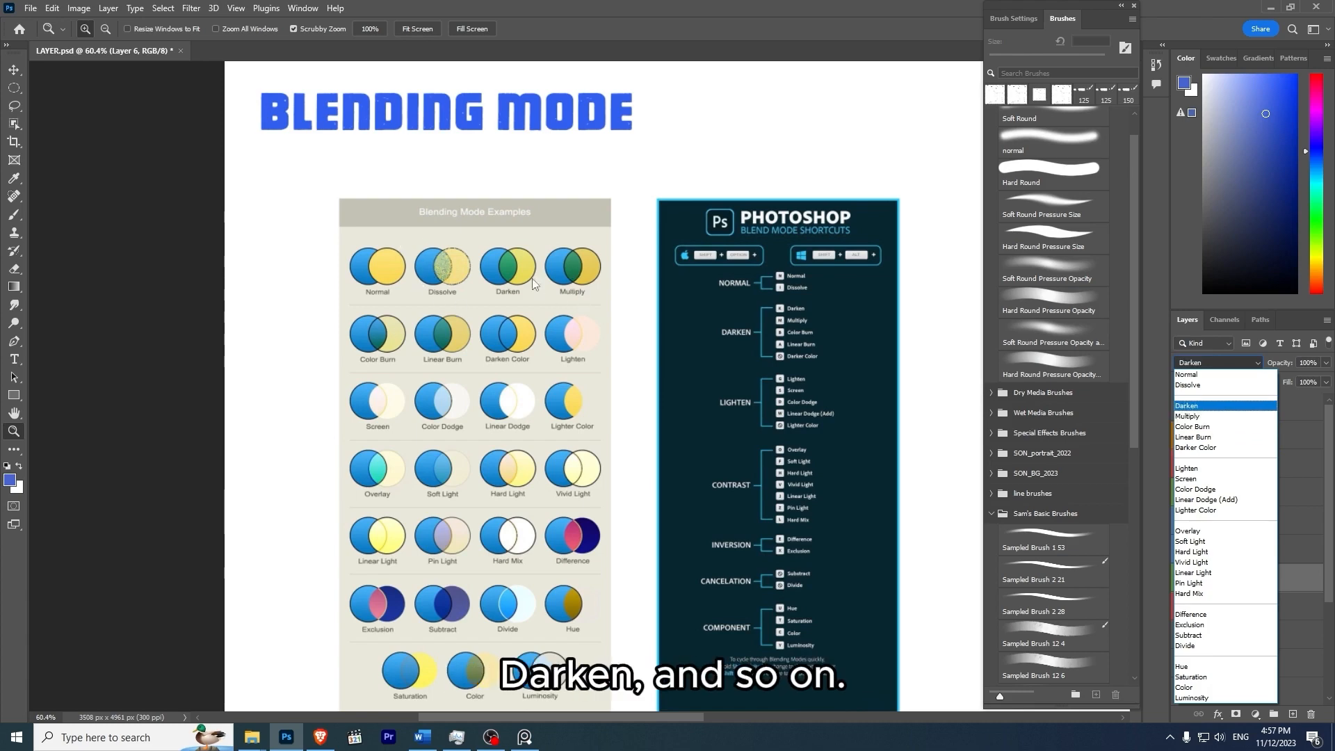
click(732, 147)
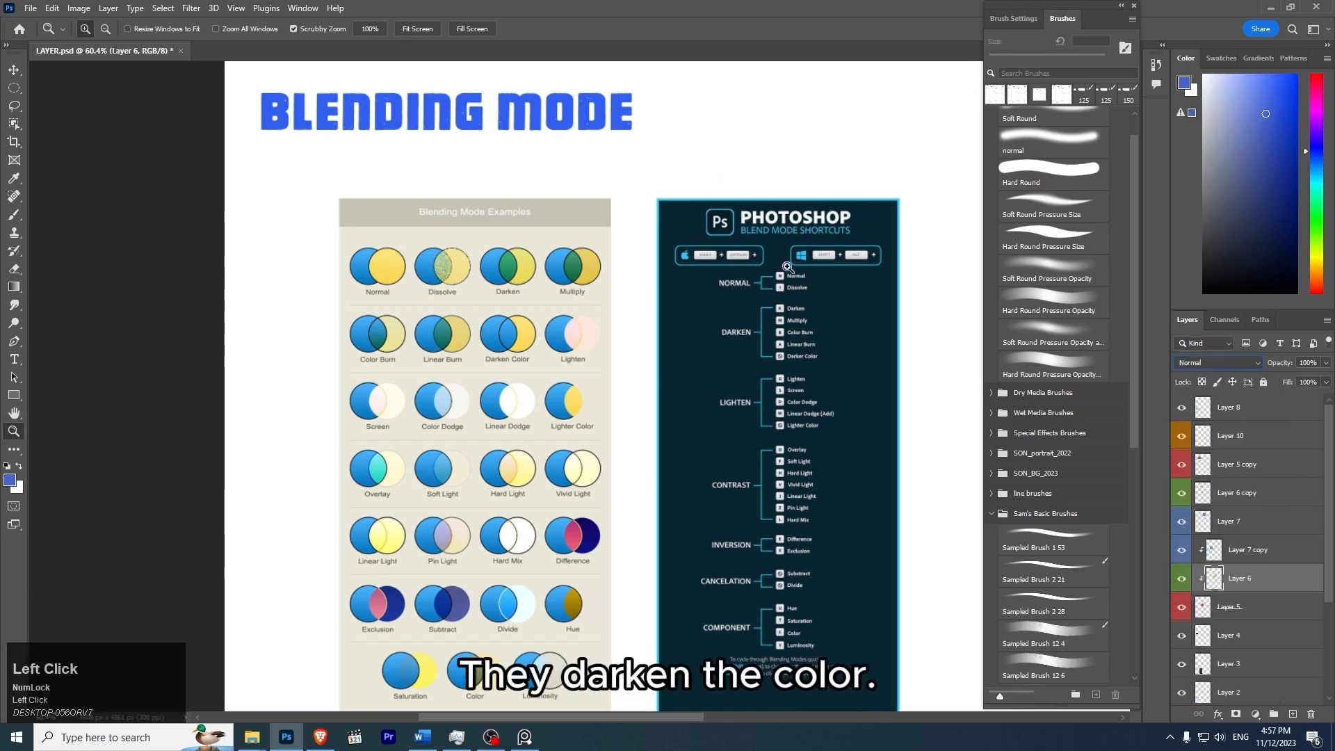
Try the Darken blend mode on the clipped green triangle of Layer 6 and restore it to Normal.
key(space)
drag(774, 191, 605, 532)
drag(690, 407, 644, 374)
key(space)
drag(729, 308, 655, 496)
drag(700, 398, 782, 421)
key(v)
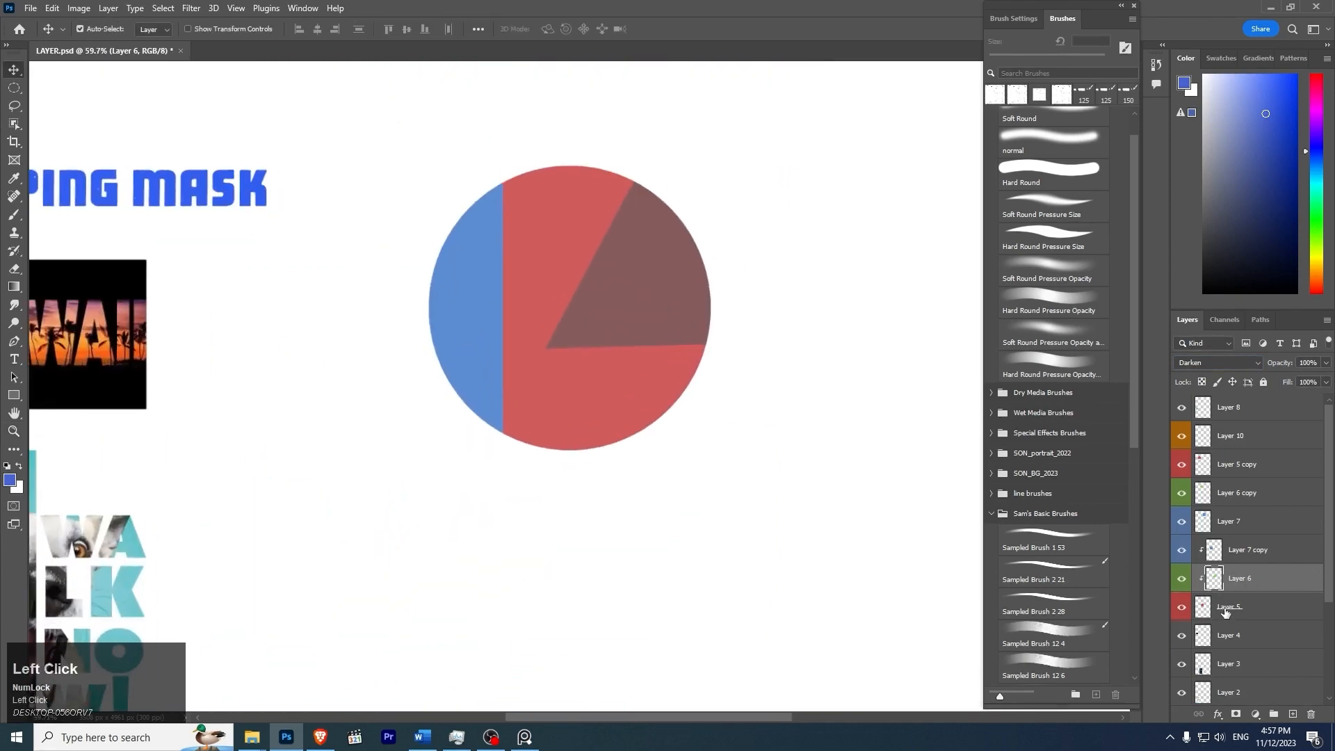
click(1257, 364)
click(1243, 380)
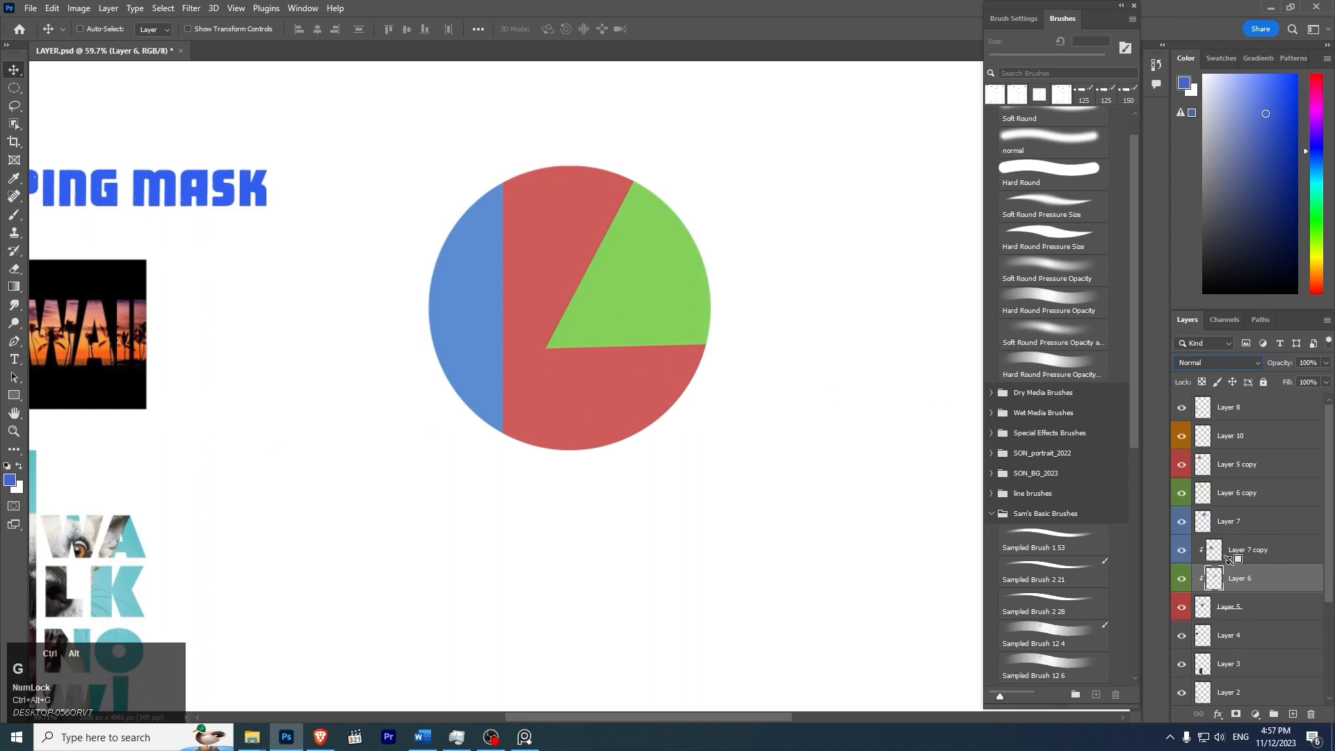
Release the clipping masks above Layer 5, move the blue square below the circle and nudge the green triangle slightly left.
key(ctrl+alt+g)
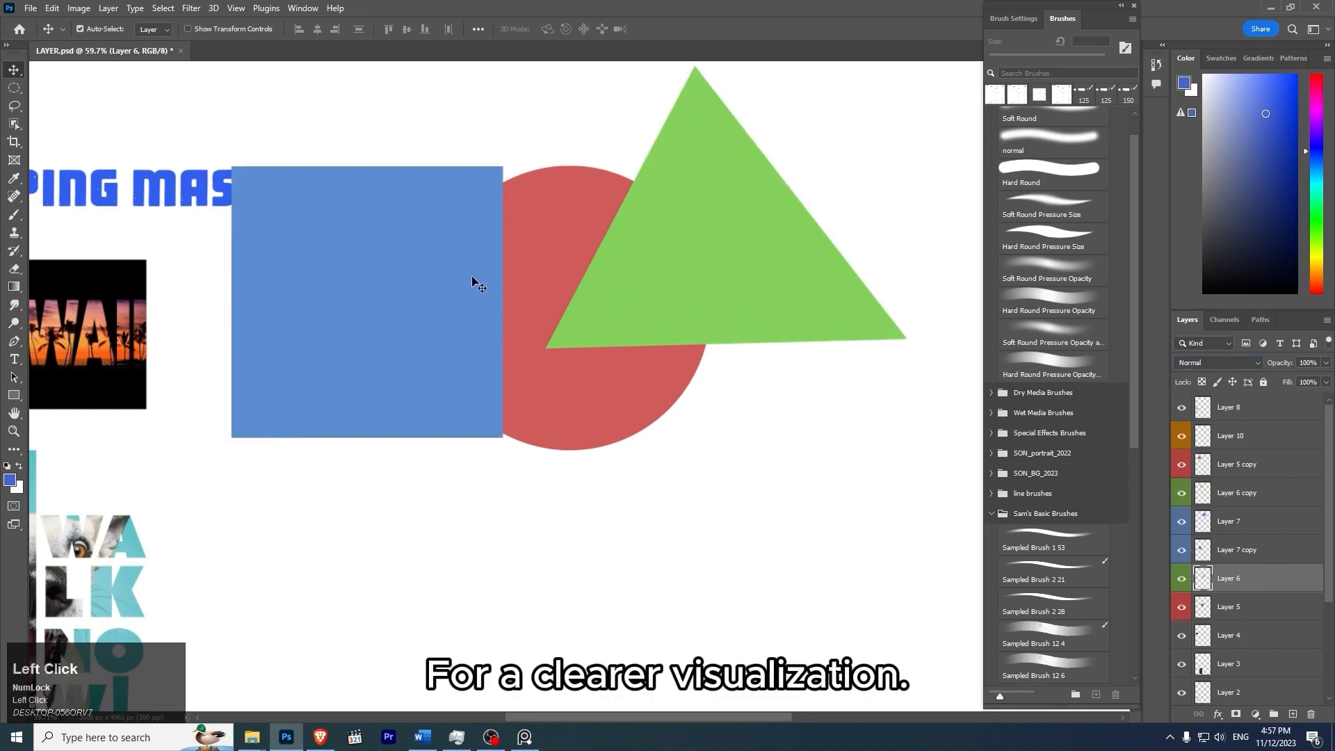
drag(438, 303, 835, 625)
mouse_move(759, 235)
mouse_down()
mouse_move(728, 243)
mouse_move(744, 236)
mouse_up()
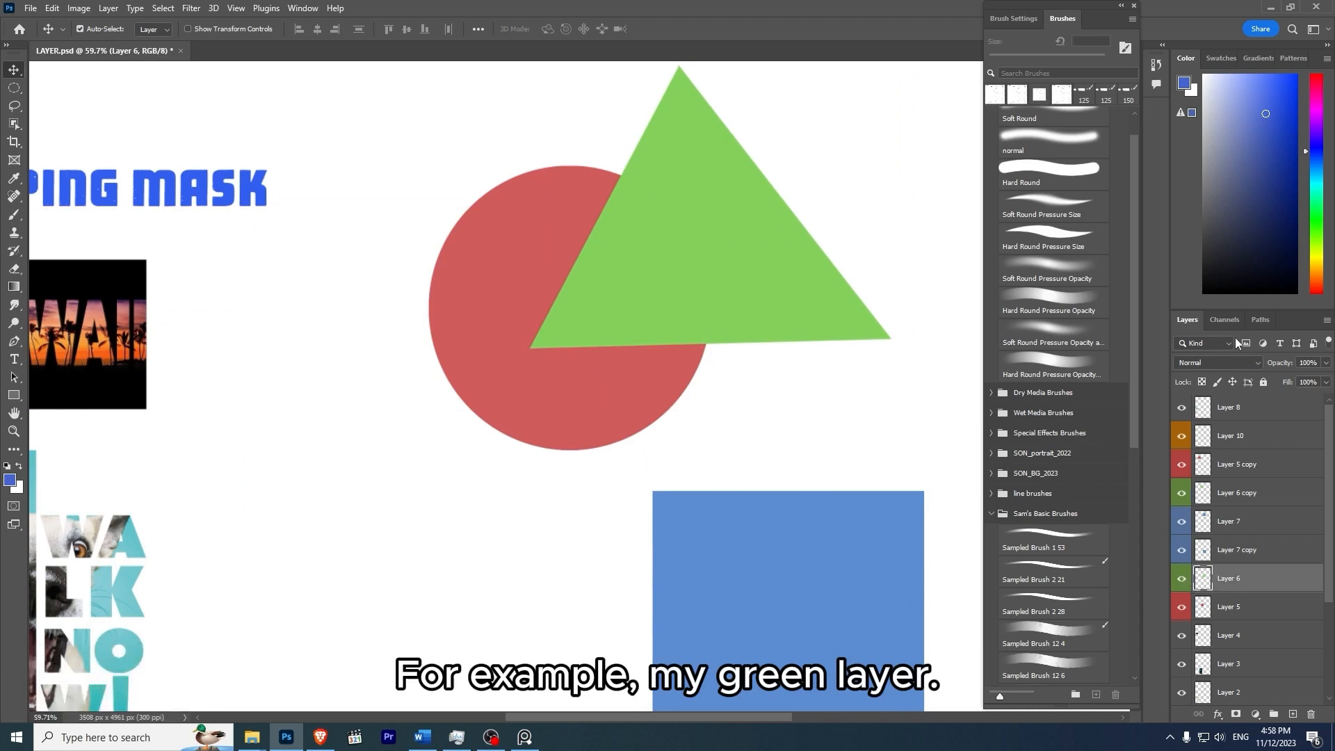
click(1254, 363)
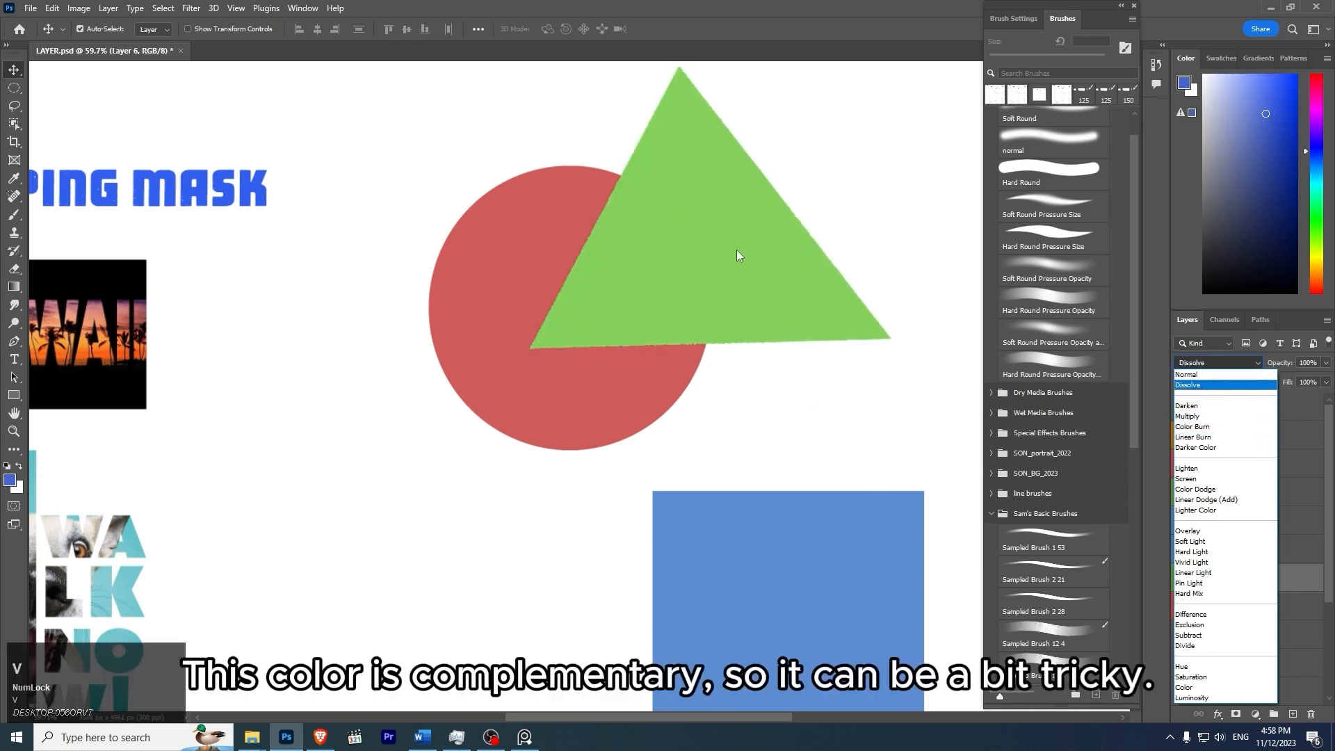
click(914, 218)
drag(709, 268, 994, 256)
key(ctrl+z)
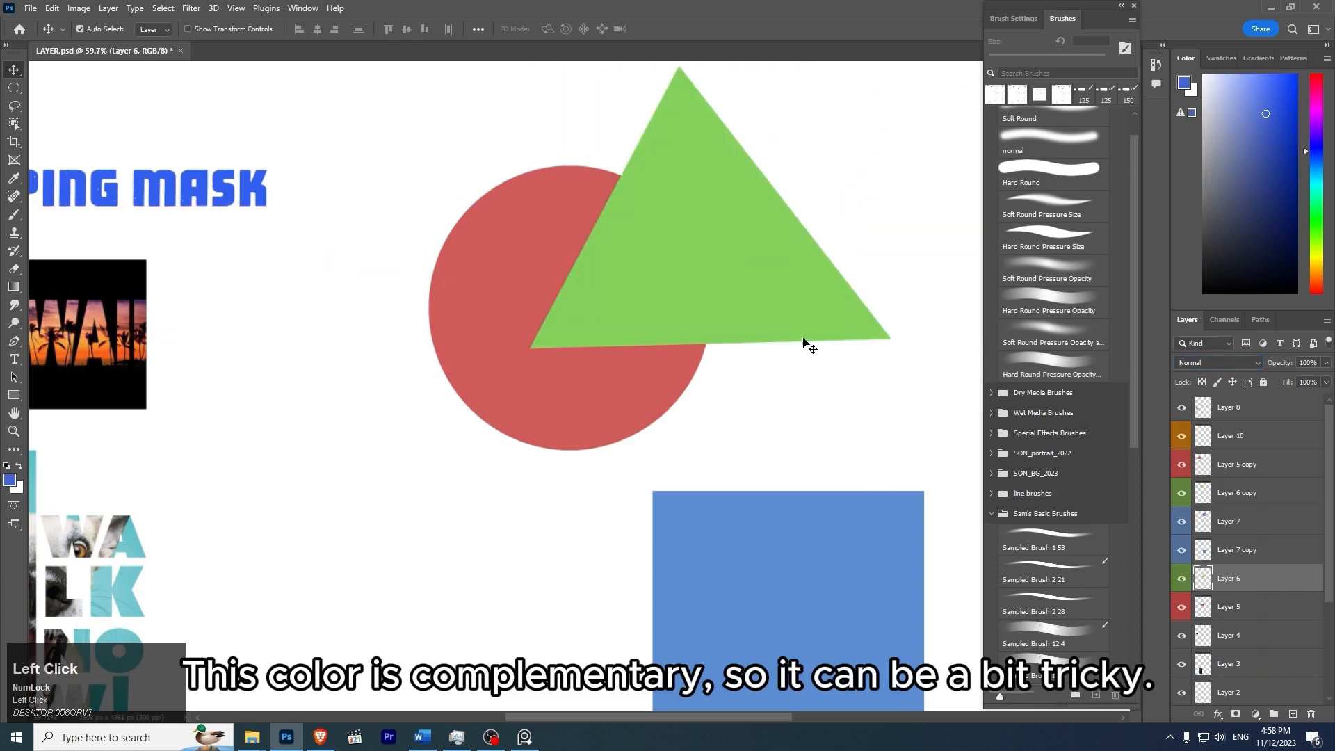
Move the green triangle to the right, clear of the red circle, and select the circle's layer.
drag(722, 244, 943, 280)
key(z)
drag(800, 259, 697, 336)
key(v)
key(space)
key(space)
drag(848, 286, 744, 292)
mouse_move(414, 344)
mouse_down()
mouse_move(447, 336)
mouse_move(407, 337)
mouse_up()
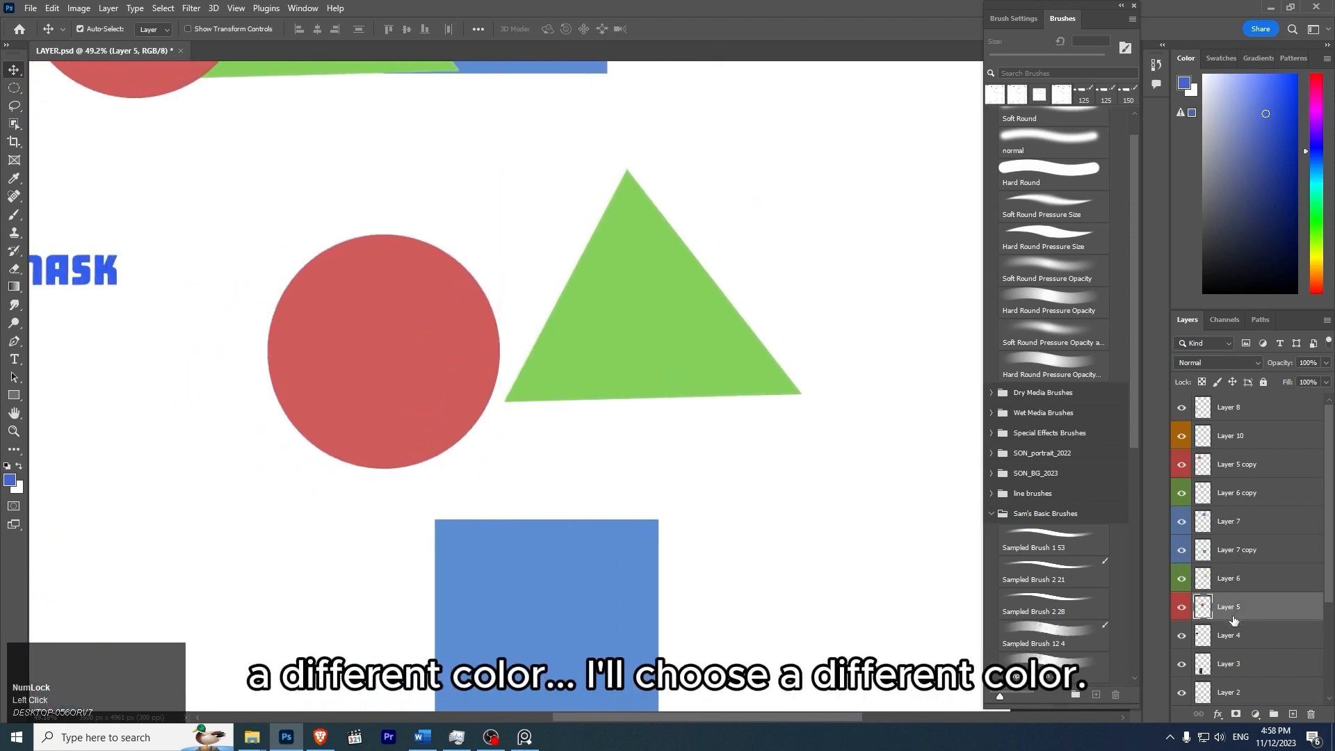
Shift the red circle and green triangle to the left with a wider gap between them, and raise the circle slightly.
drag(460, 348, 345, 346)
drag(606, 334, 528, 337)
scroll(585, 295, up, 2)
scroll(853, 285, down, 2)
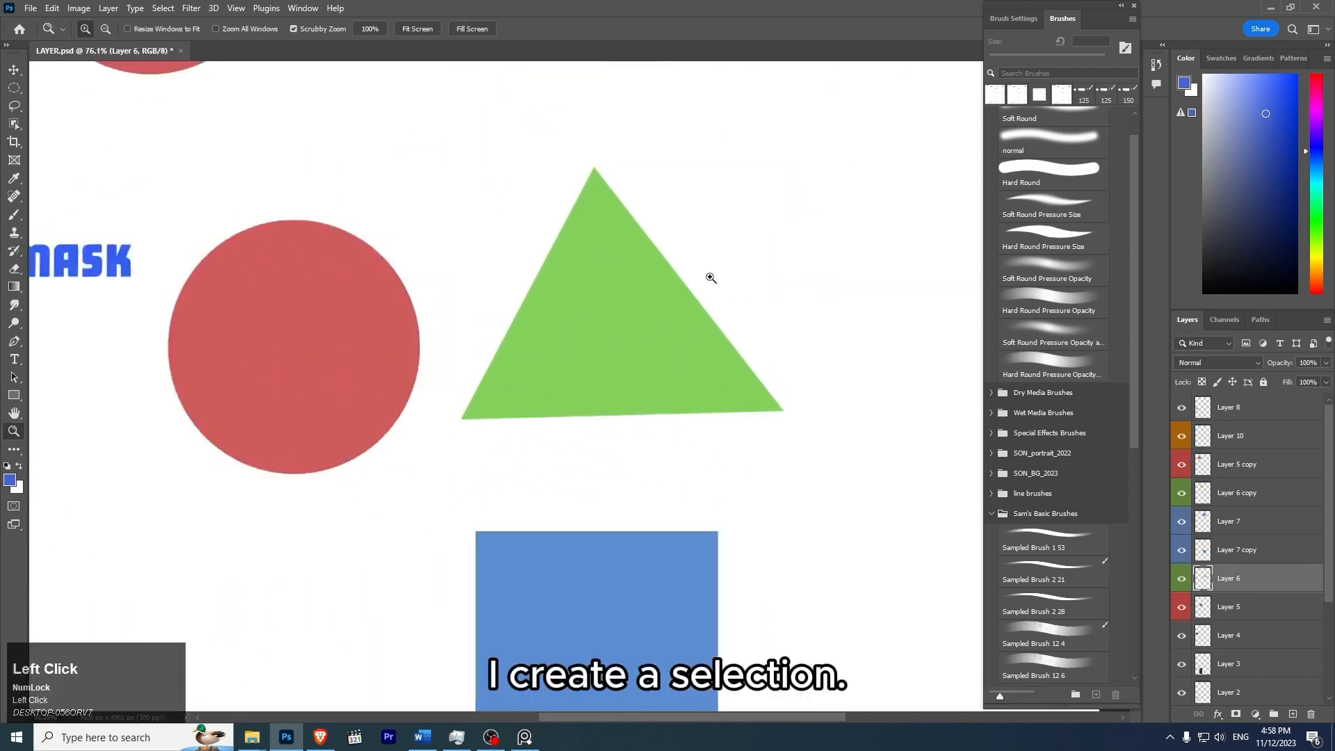
drag(757, 294, 830, 258)
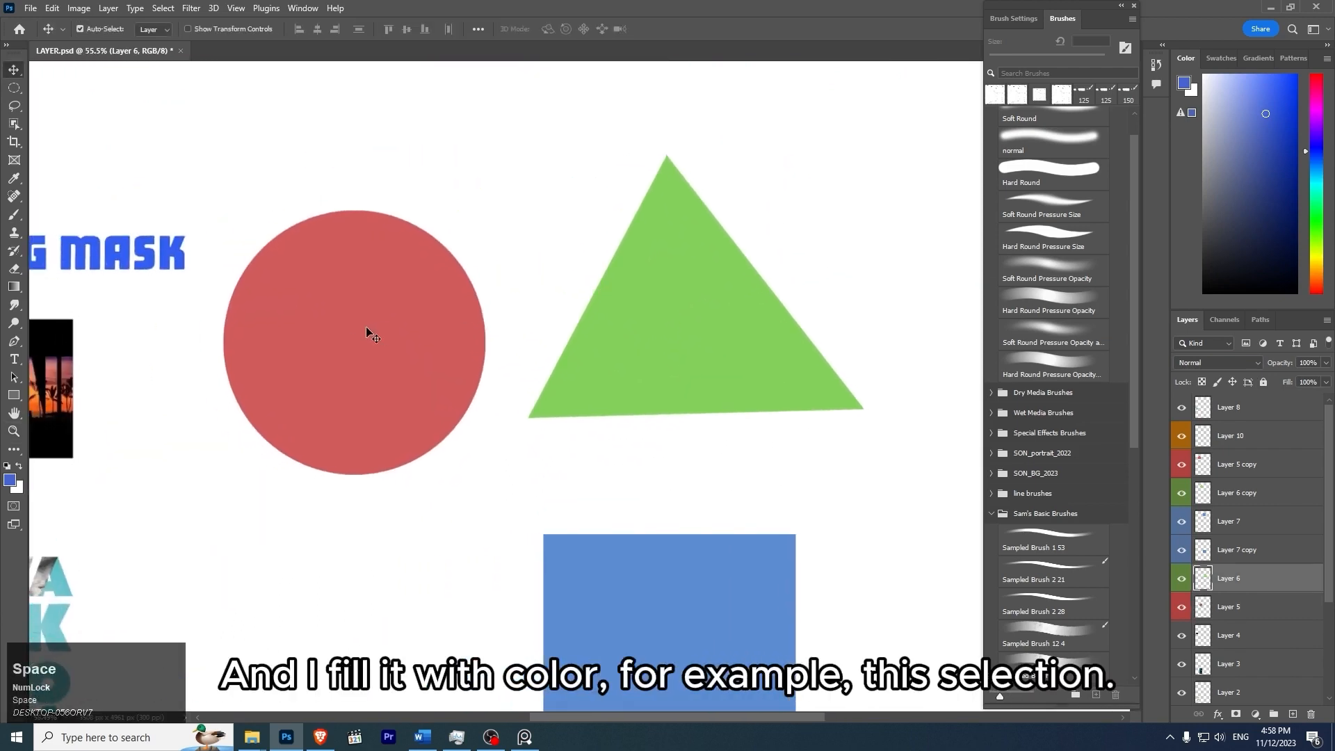
drag(372, 348, 360, 320)
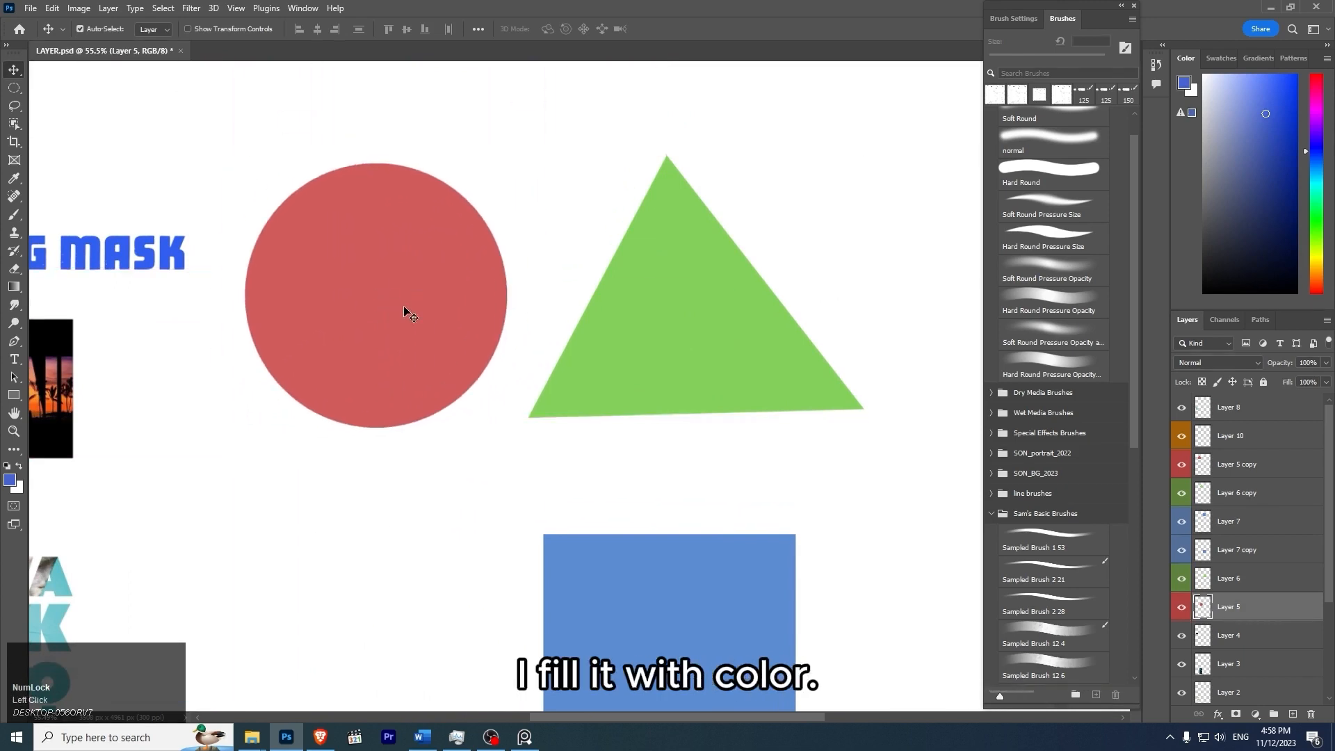
key(ctrl)
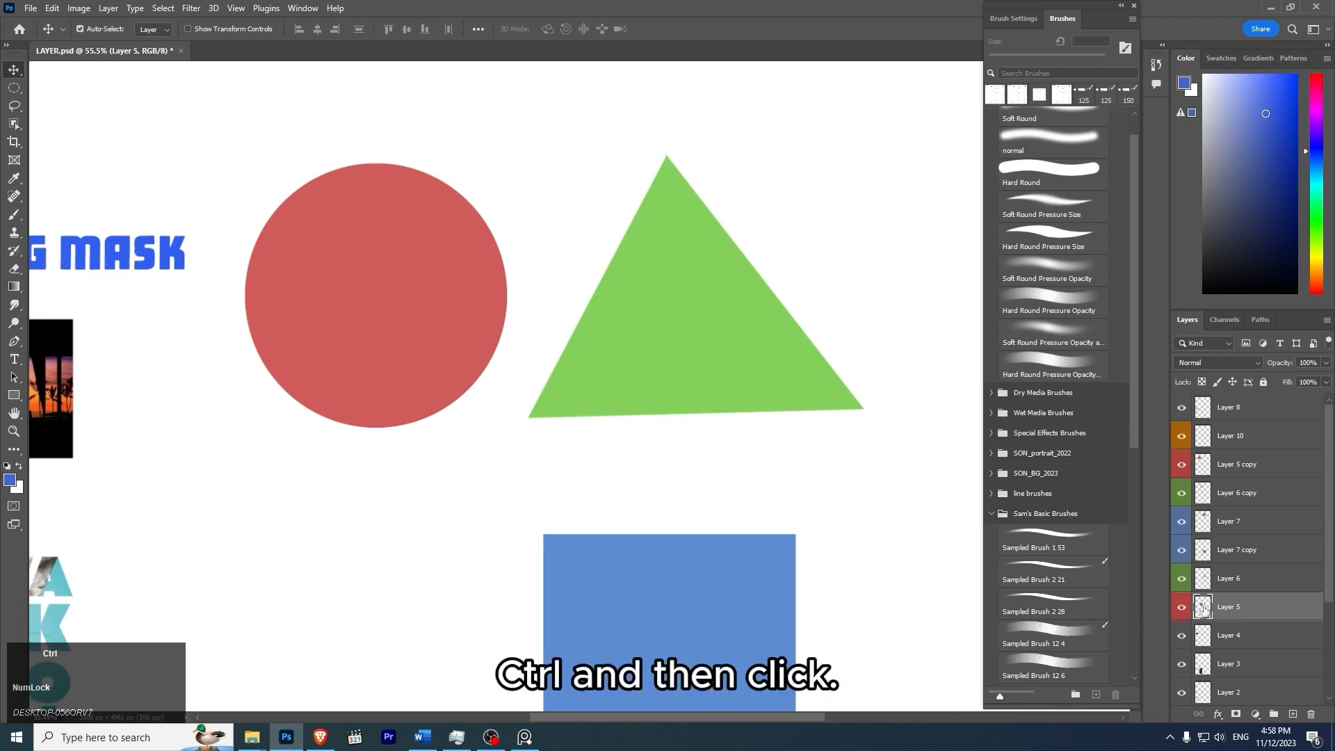
ctrl+click(1203, 607)
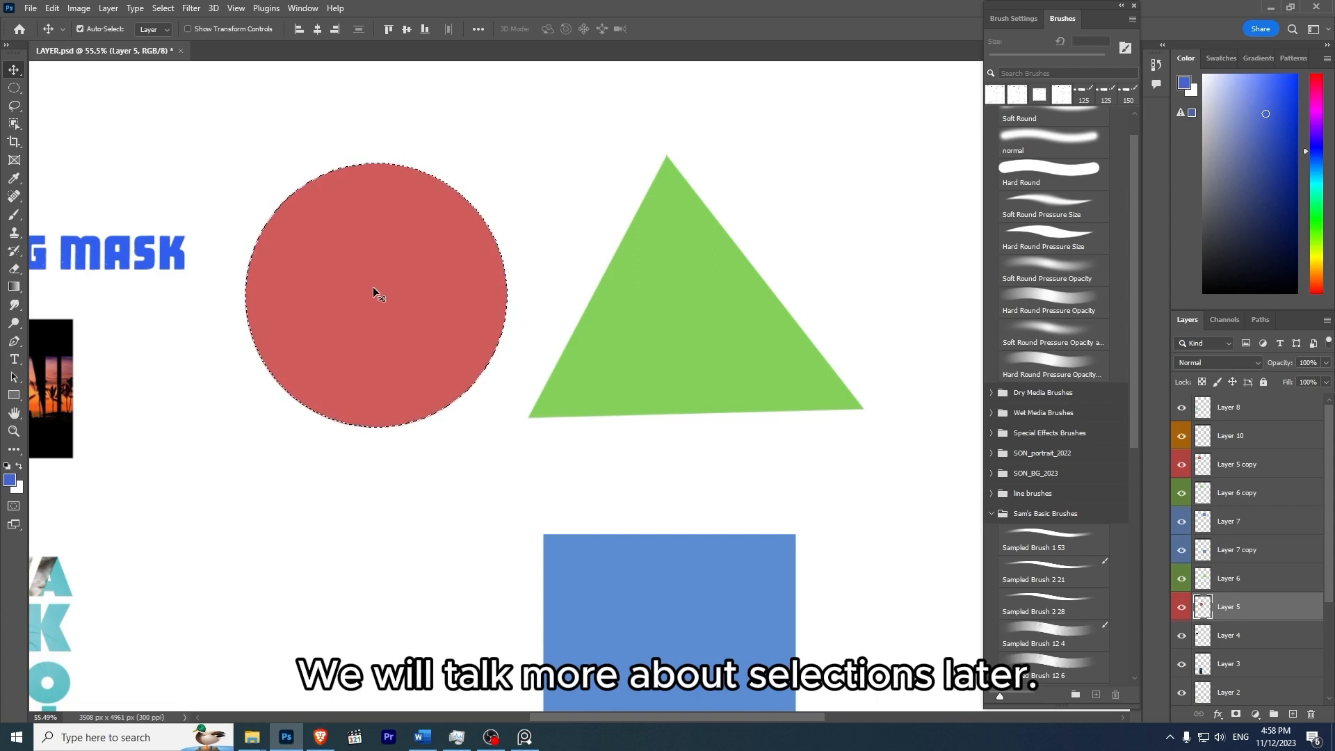
click(1319, 236)
click(1318, 221)
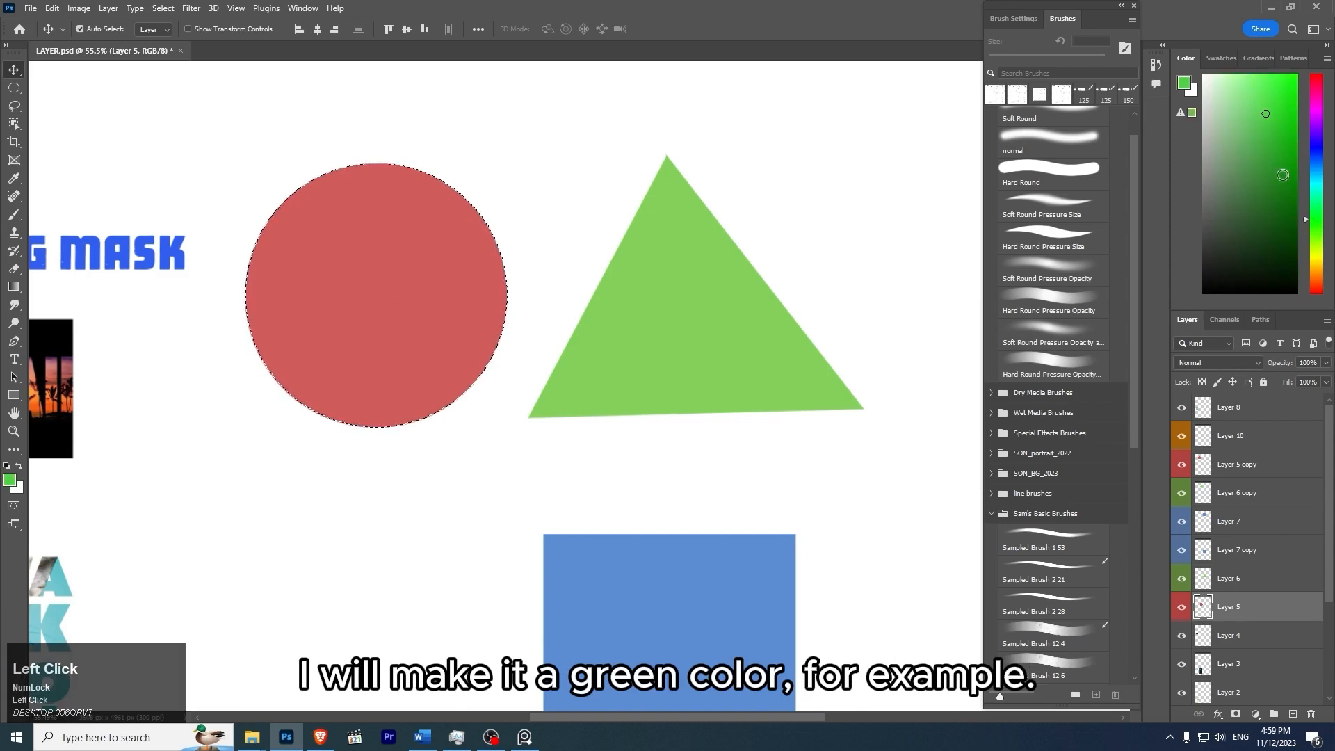
click(1314, 234)
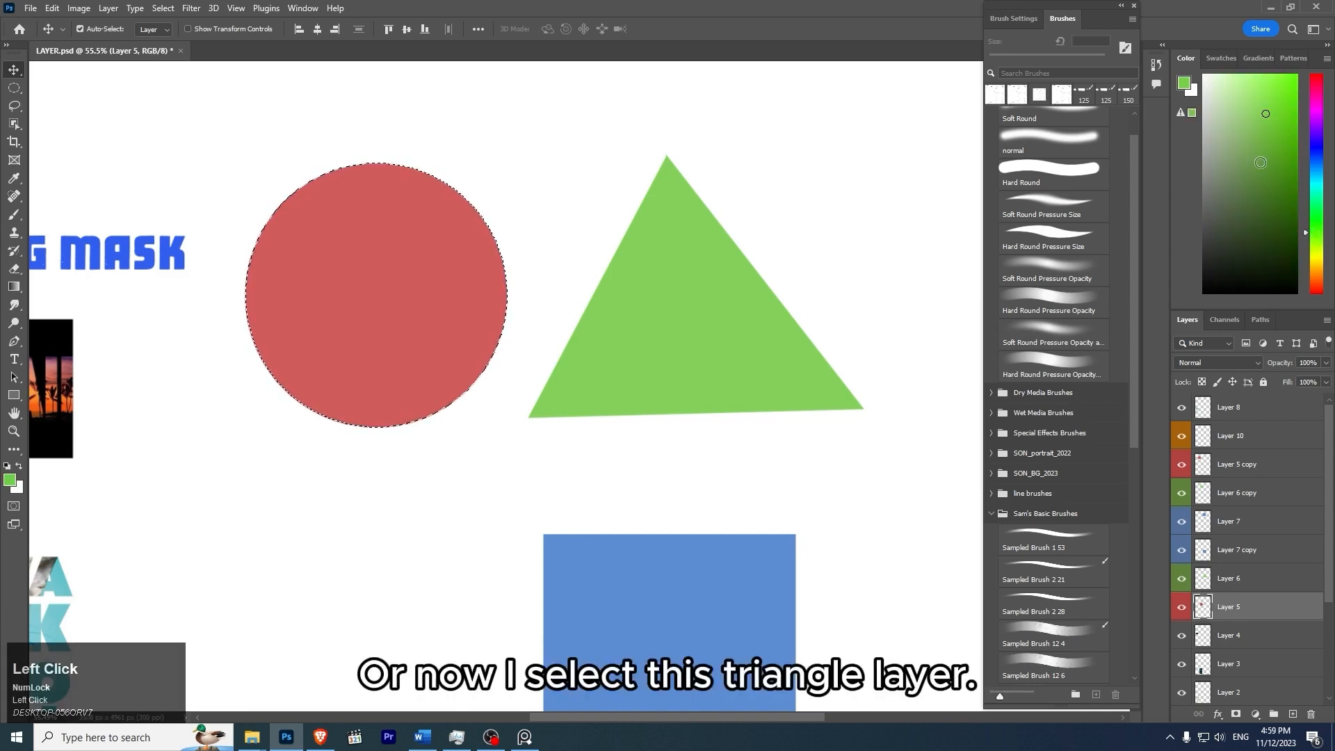
key(Return)
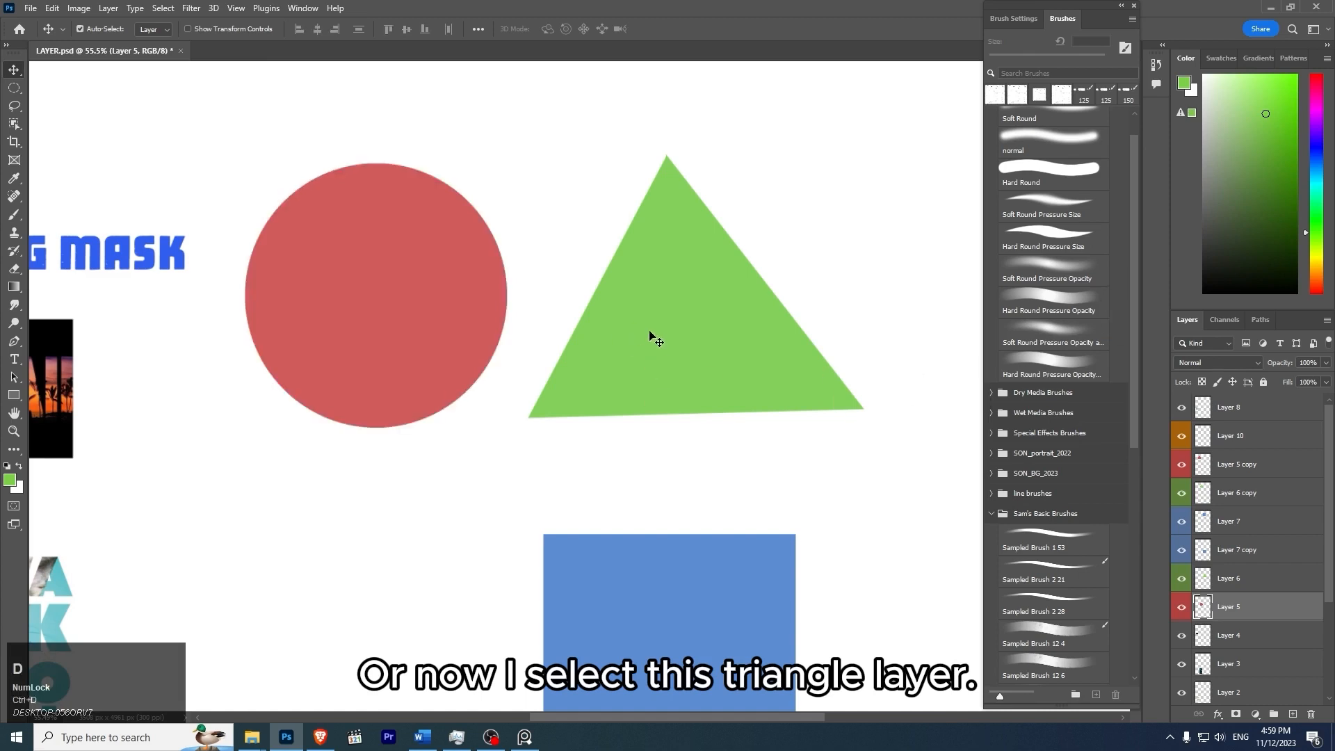
Load the green triangle on Layer 6 as a selection and set the foreground colour to yellow.
ctrl+click(681, 338)
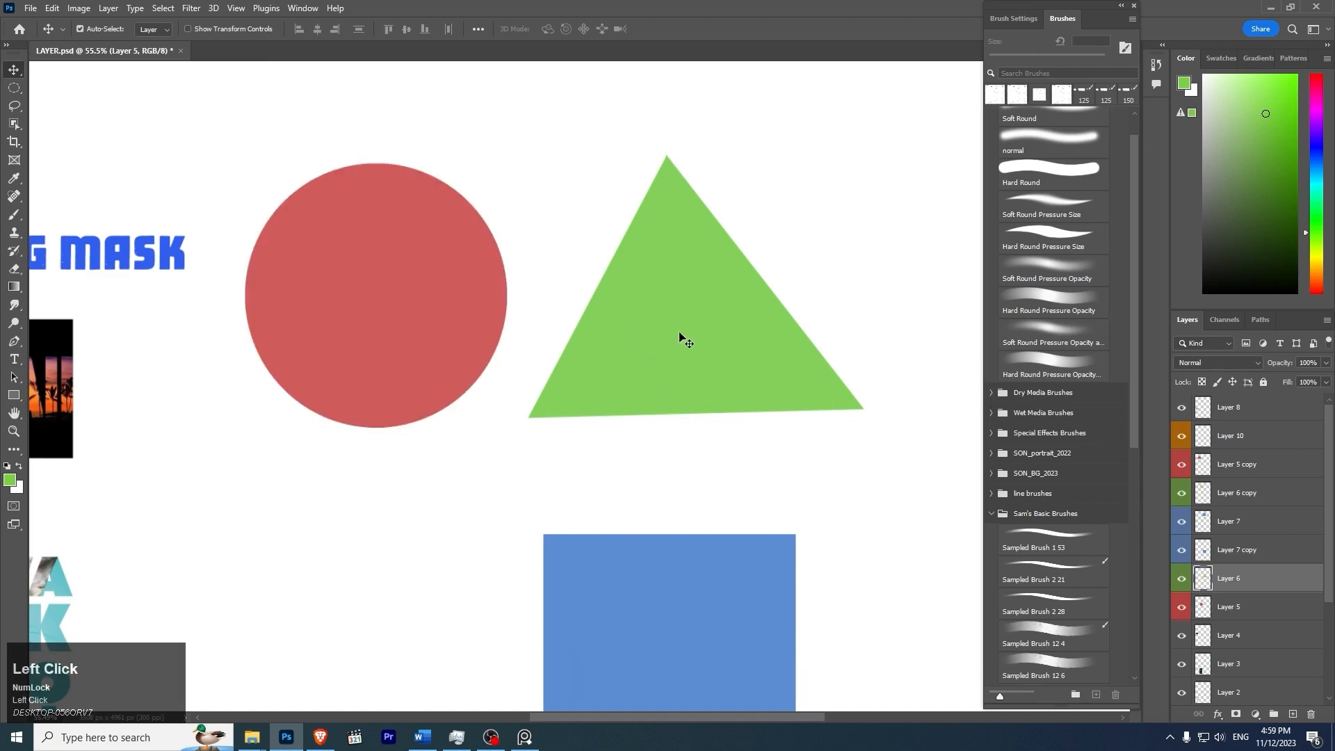
ctrl+click(1206, 588)
click(1321, 259)
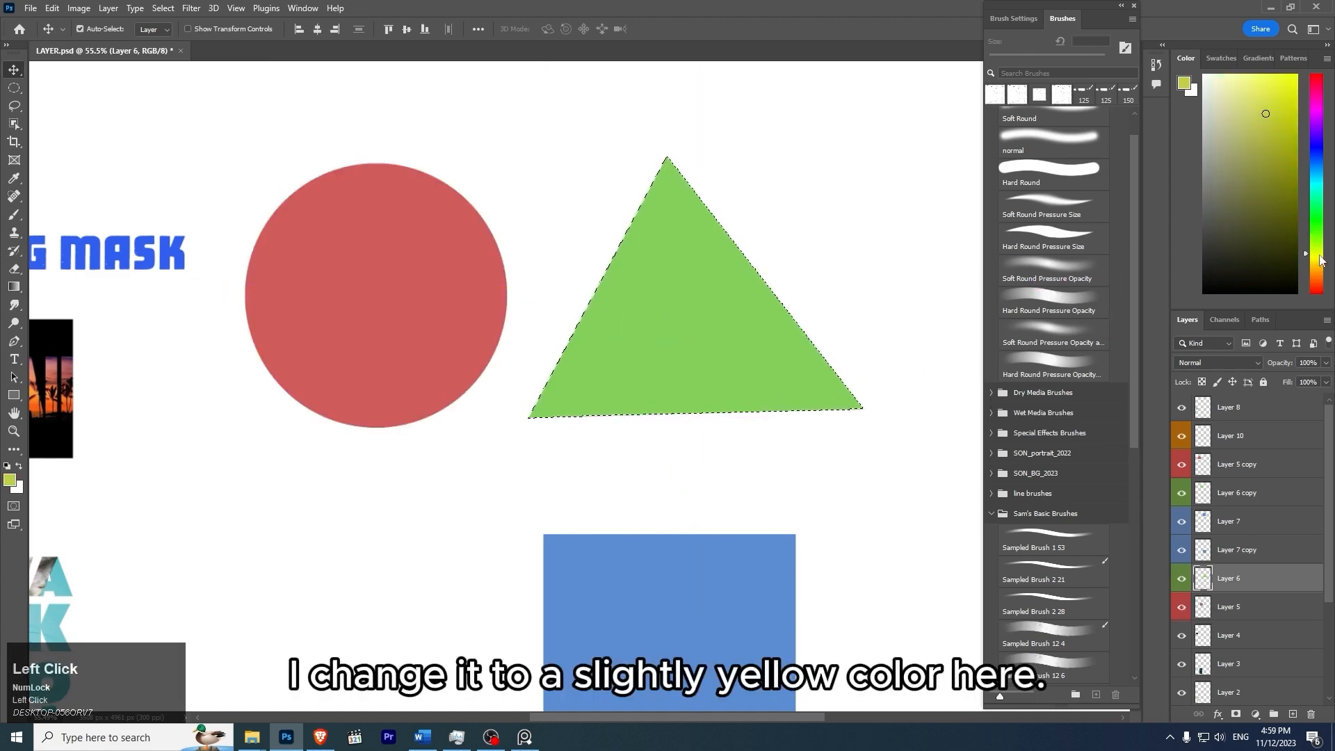
click(1317, 263)
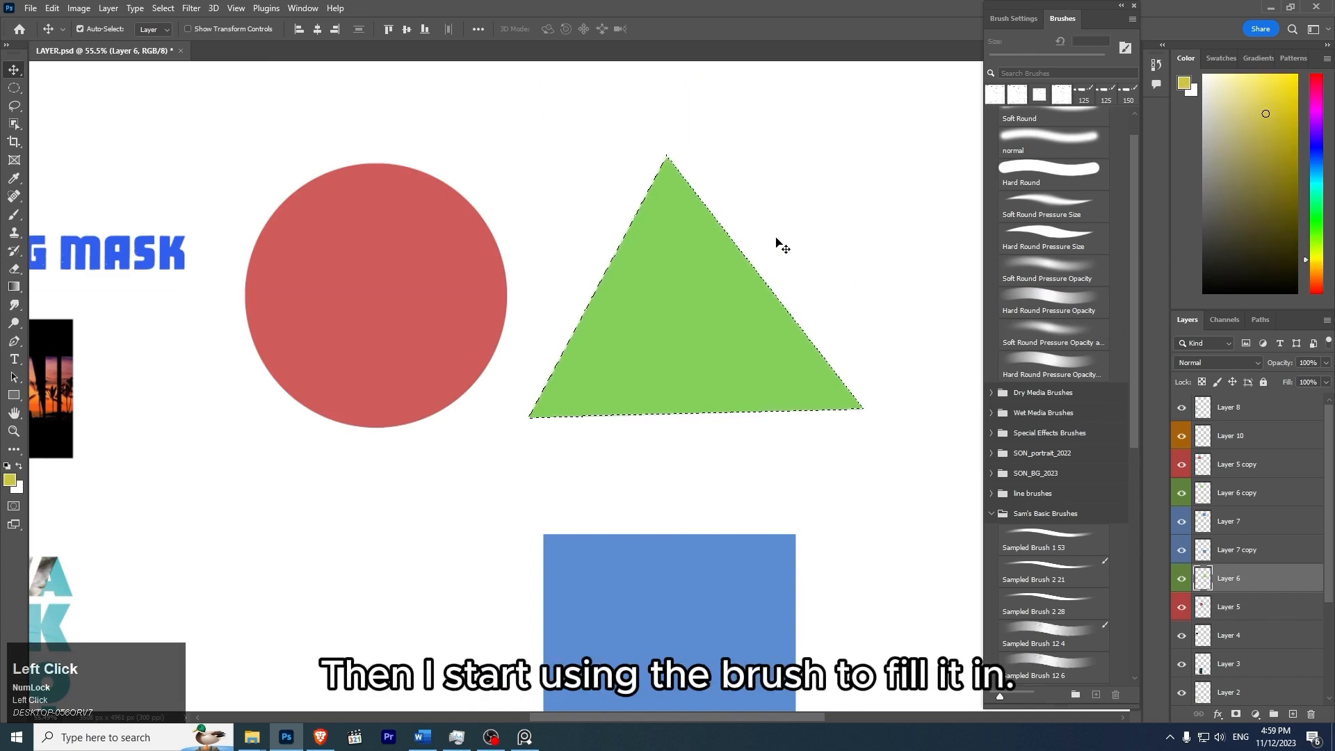
Paint the selected triangle entirely yellow using a hard round pressure-opacity brush at 500 px, and deselect it.
key(b)
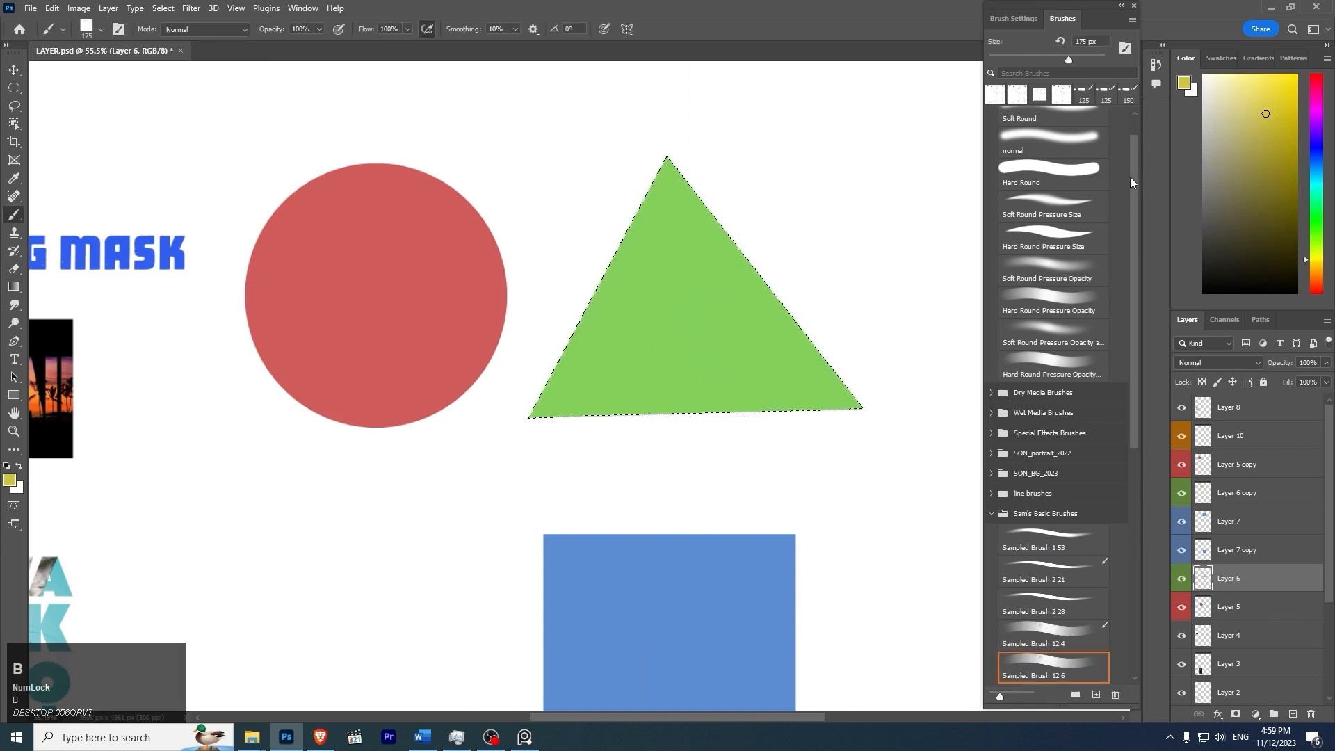
scroll(1068, 259, up, 1)
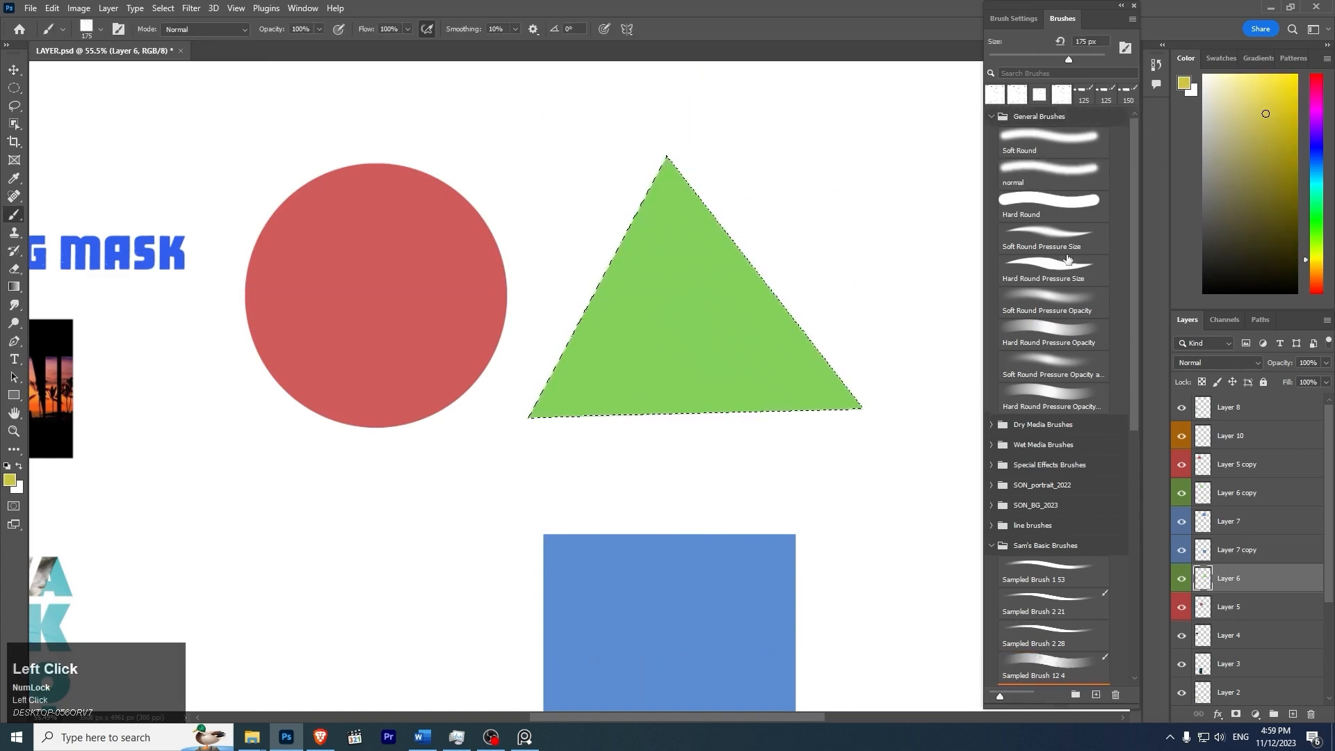
click(1048, 391)
key(bracketright)
key(bracketright)
key(bracketright)
key(bracketright)
key(bracketright)
mouse_move(684, 196)
mouse_down()
mouse_move(526, 444)
mouse_move(578, 436)
mouse_move(674, 365)
mouse_move(835, 182)
mouse_move(810, 387)
mouse_up()
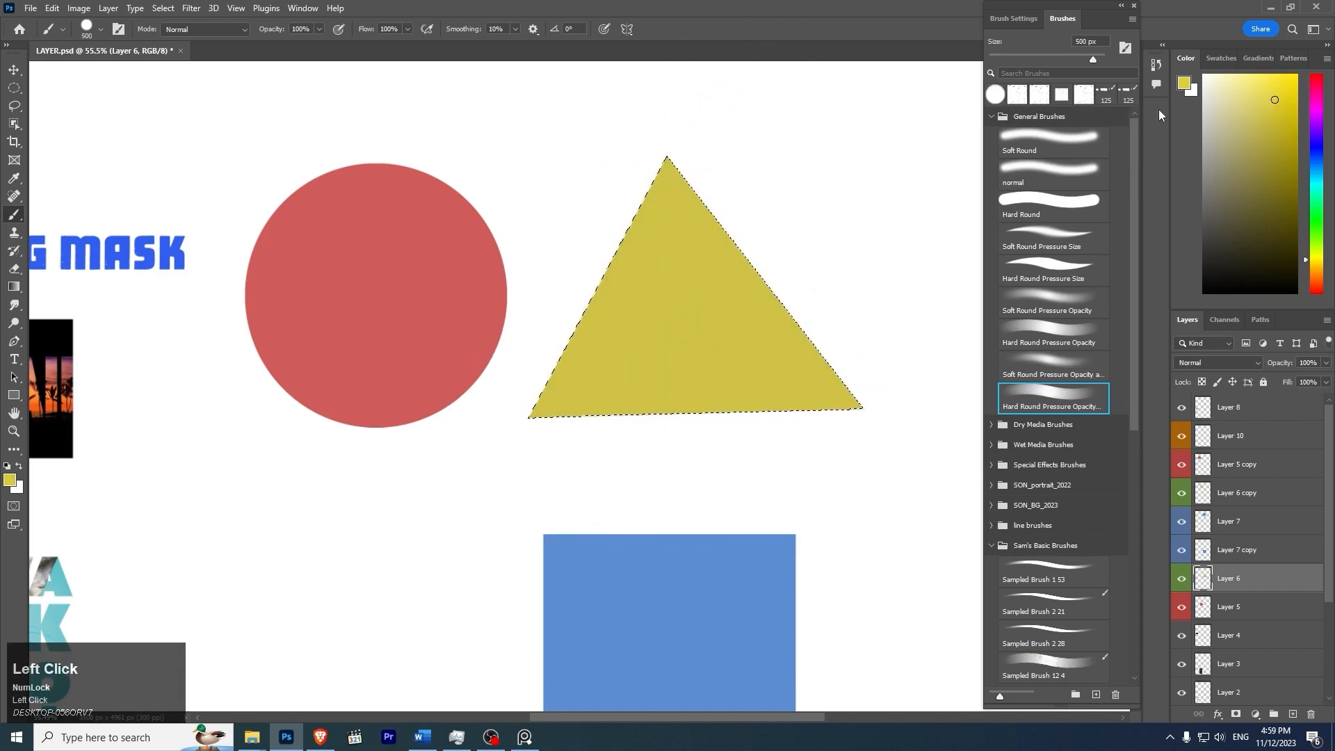
mouse_move(711, 184)
mouse_down()
mouse_move(663, 222)
mouse_move(585, 359)
mouse_move(804, 314)
mouse_move(774, 411)
mouse_move(850, 370)
mouse_up()
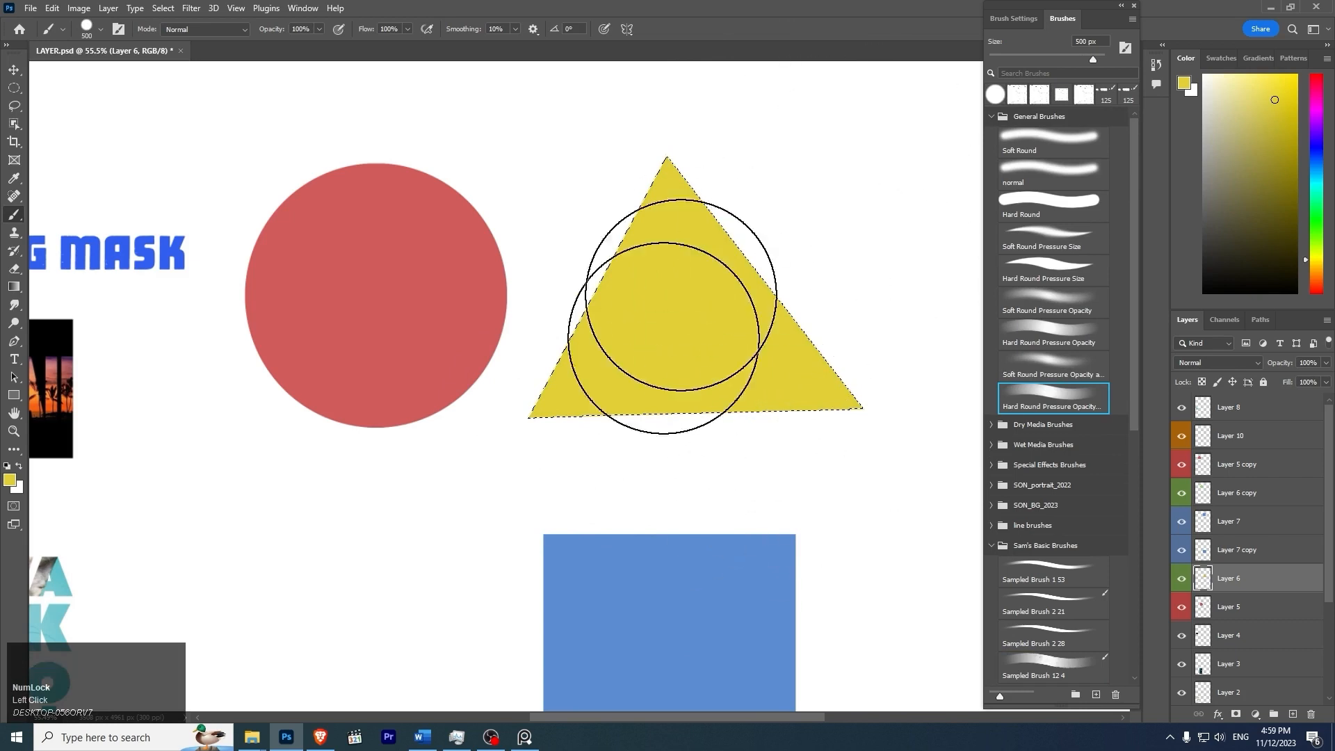
key(ctrl+d)
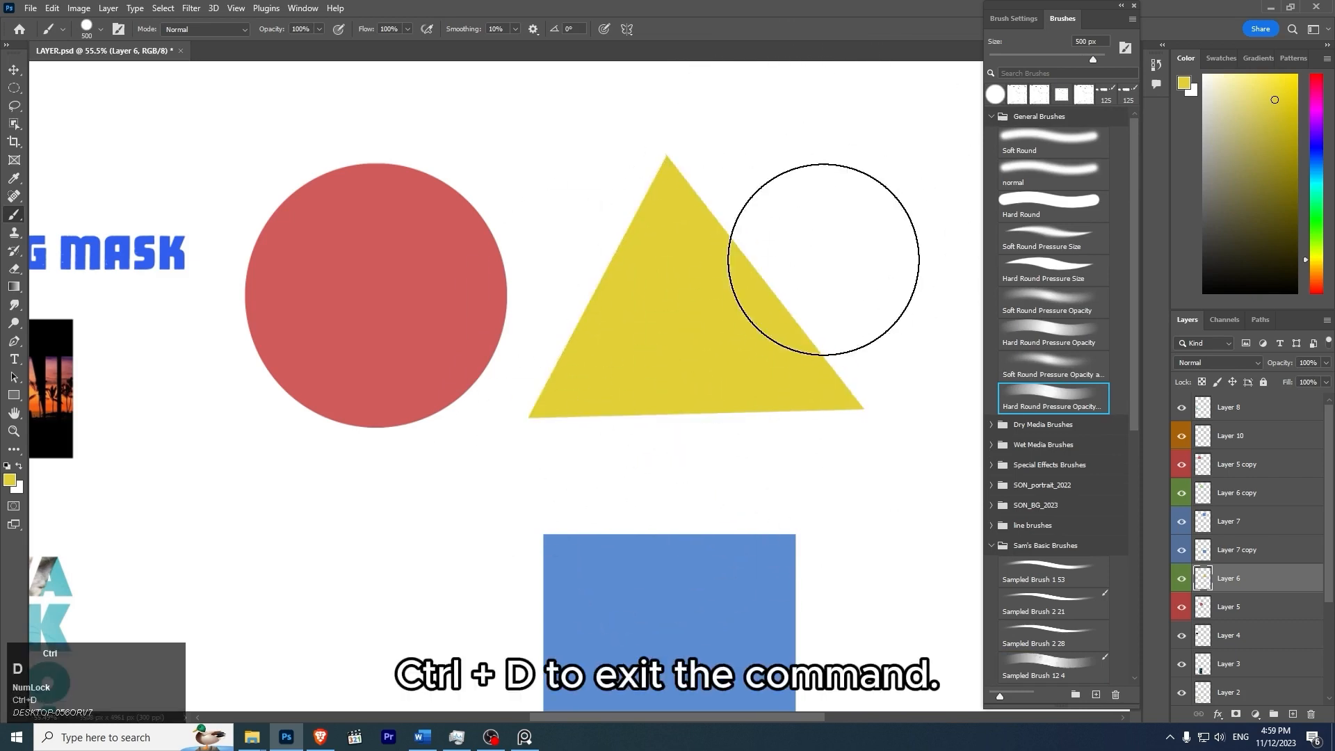
Move the yellow triangle up and left so that it overlaps the upper right of the red circle.
drag(736, 301, 892, 295)
key(b)
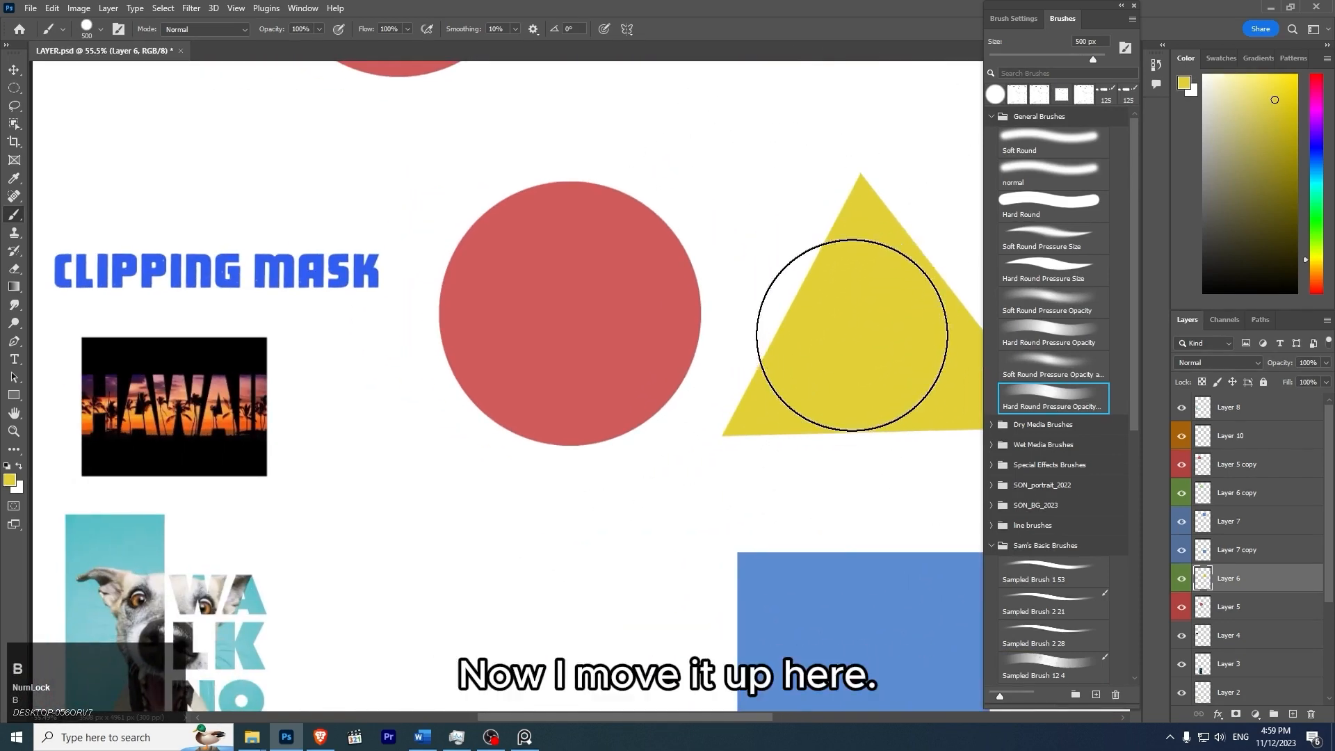
key(v)
mouse_move(881, 347)
mouse_down()
mouse_move(828, 282)
mouse_move(712, 240)
mouse_up()
drag(788, 381, 798, 427)
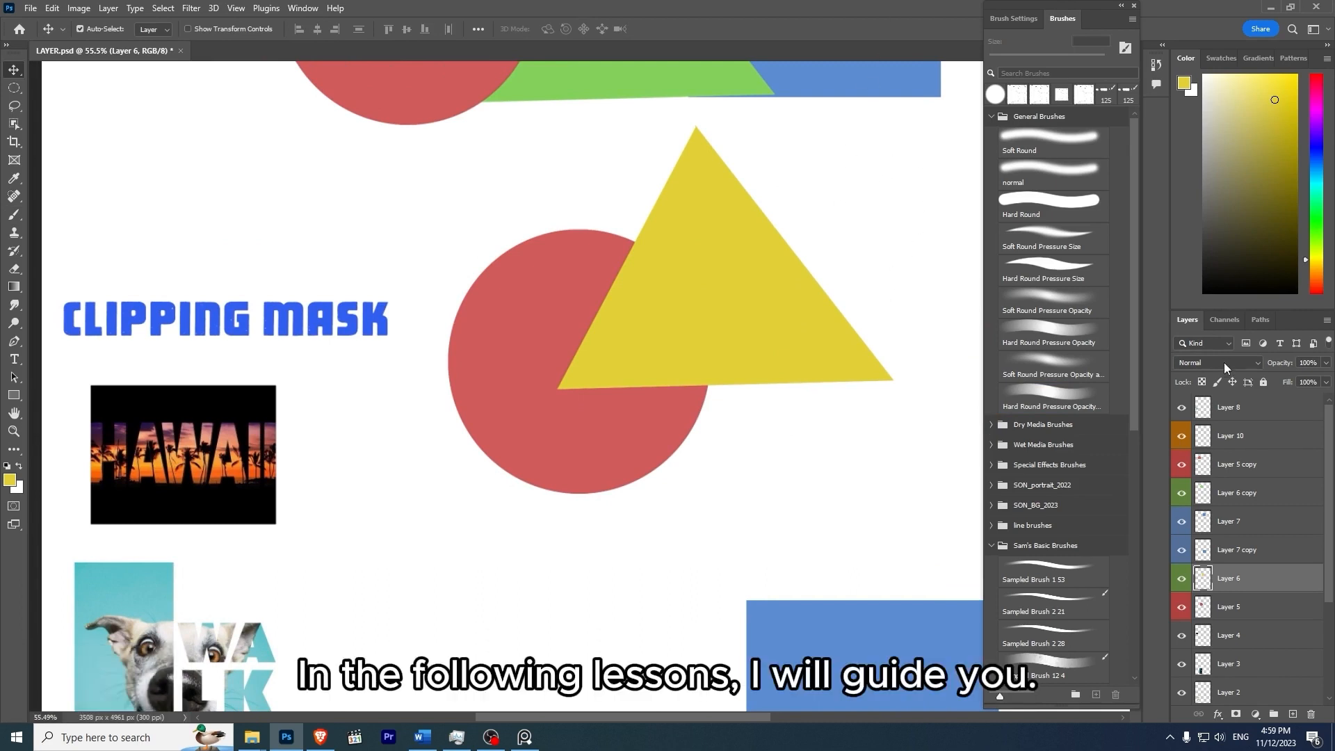
Try the Multiply and Lighten blending modes on the yellow triangle's layer and set it back to Normal.
click(1248, 358)
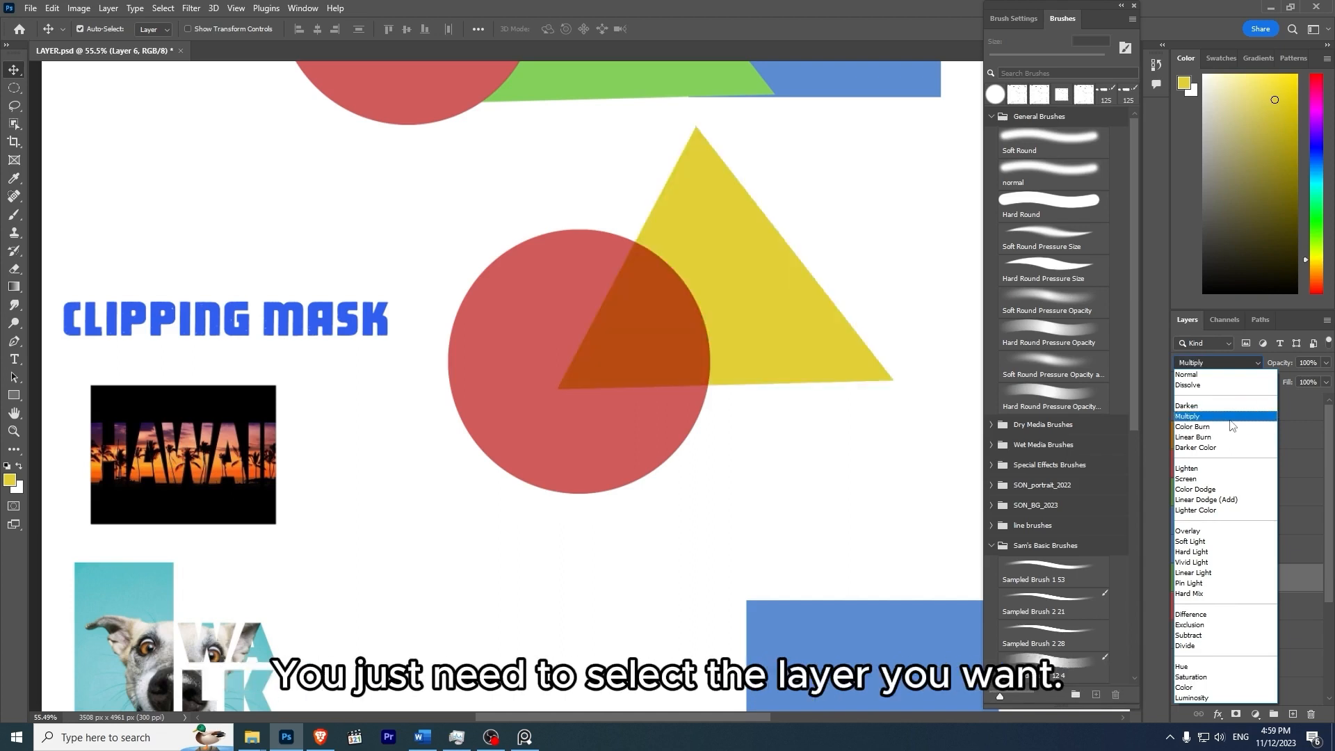
click(1229, 416)
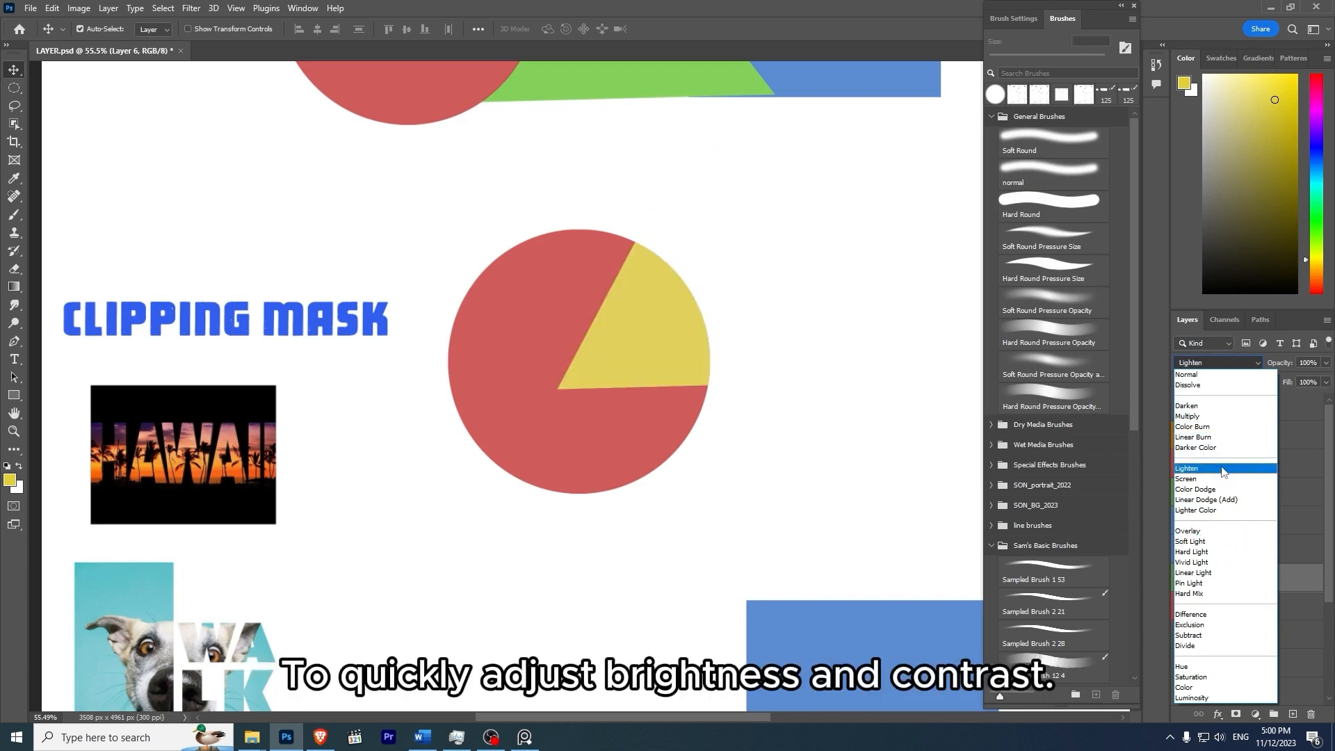
click(1222, 374)
Examine the Blending Mode Examples chart and the blend mode shortcuts chart side by side in the Blending Mode section.
drag(595, 528, 590, 253)
mouse_move(661, 334)
mouse_down()
mouse_move(631, 307)
mouse_move(645, 327)
mouse_up()
drag(666, 419, 670, 206)
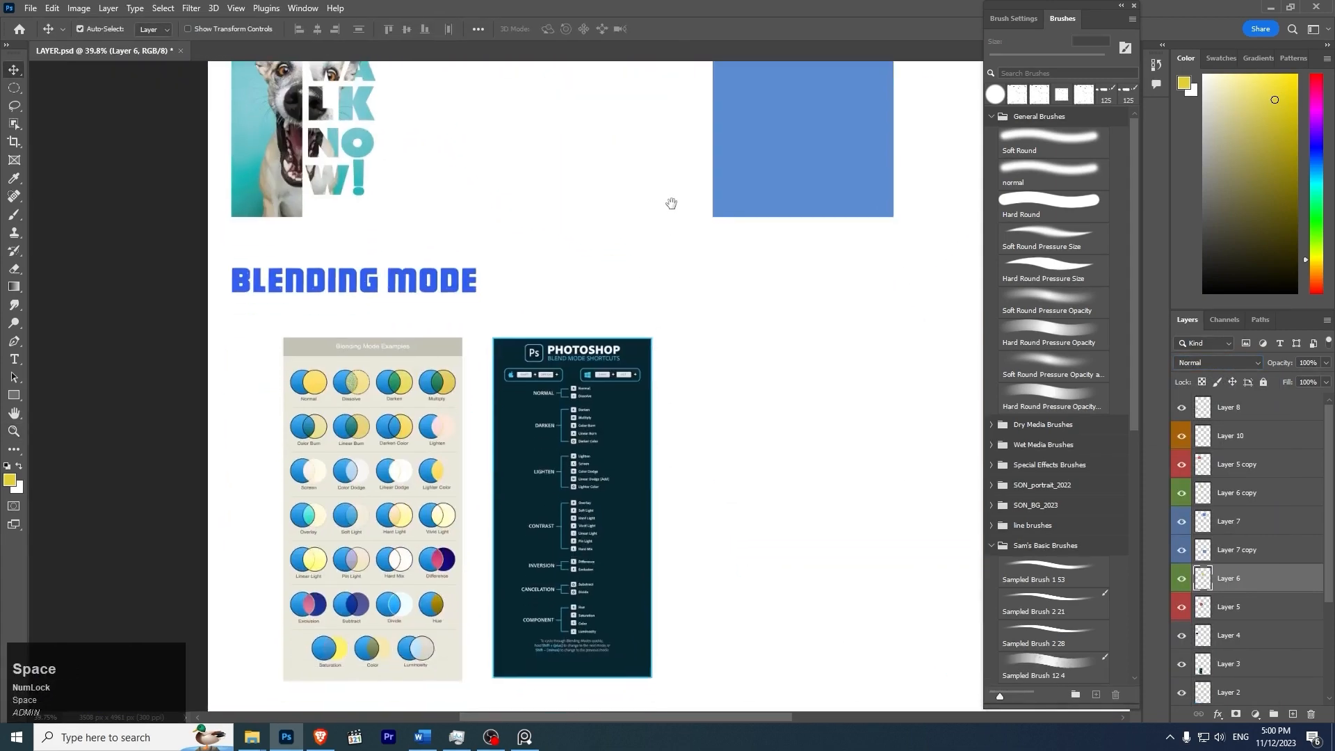
drag(575, 526, 628, 542)
mouse_move(689, 465)
mouse_down()
mouse_move(710, 402)
mouse_move(697, 448)
mouse_up()
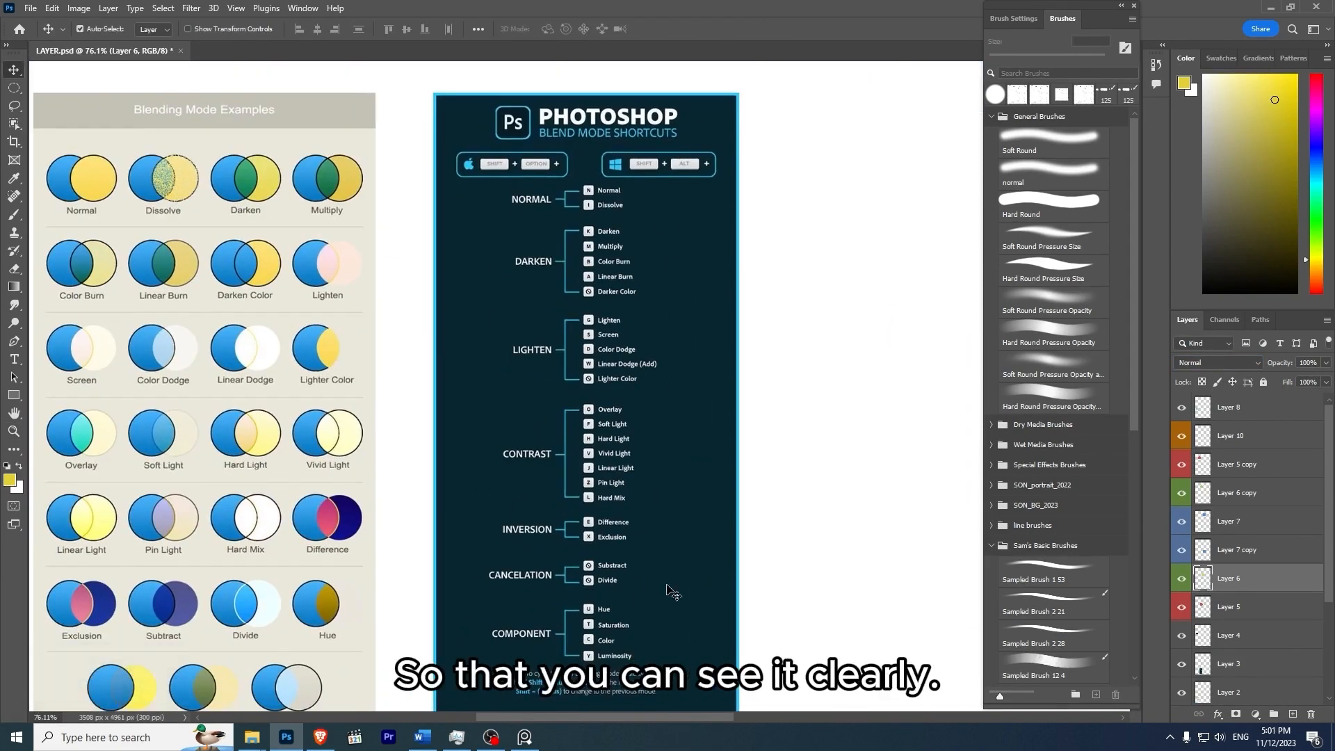
drag(604, 436, 705, 383)
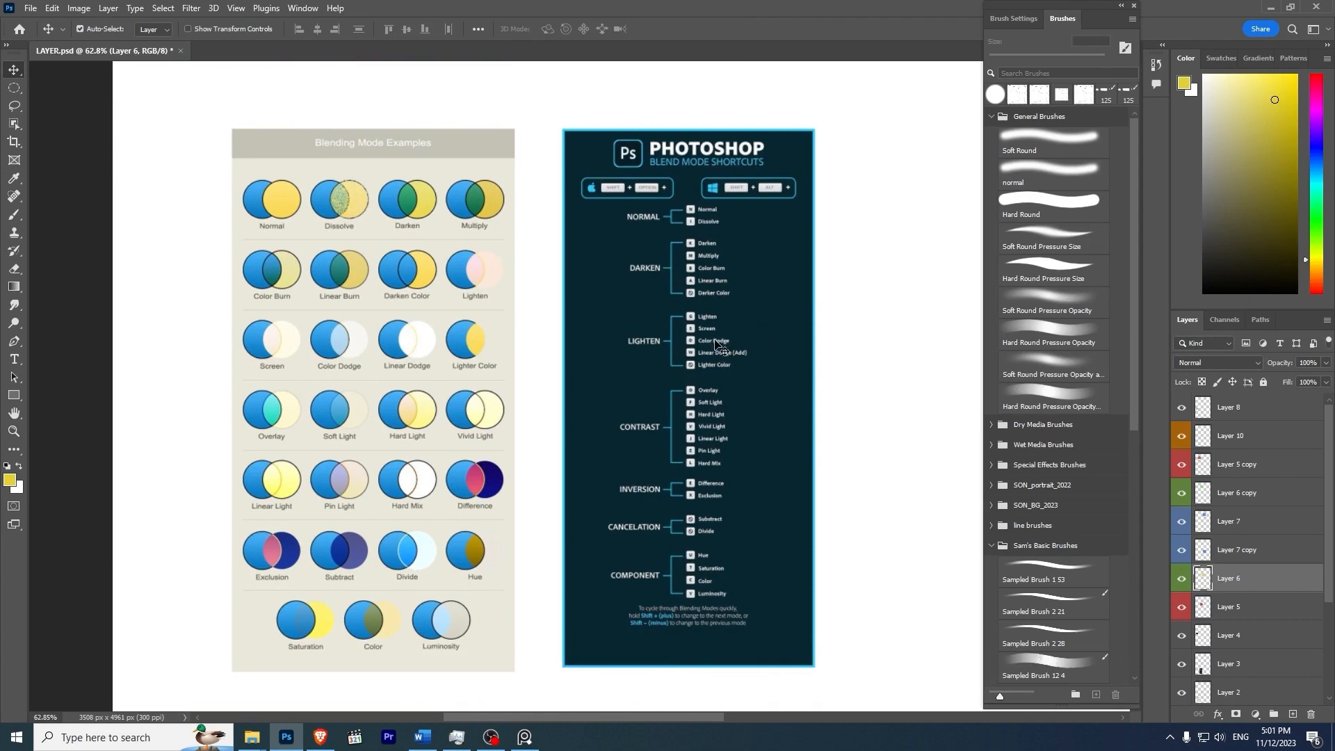
key(z)
mouse_move(723, 353)
mouse_down()
mouse_move(756, 372)
mouse_move(725, 342)
mouse_up()
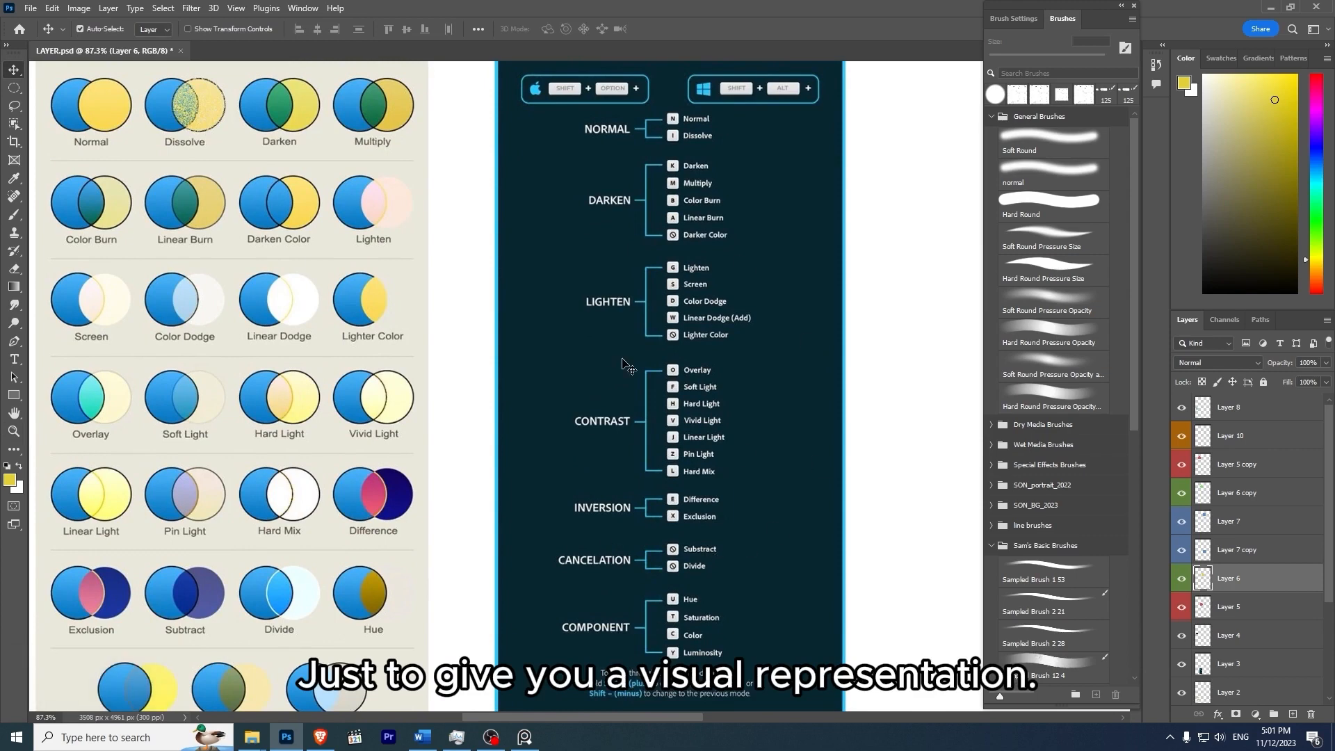
Examine the blend mode shortcuts chart up close, from its Mac and Windows key combinations down to the Component group.
drag(711, 101, 713, 327)
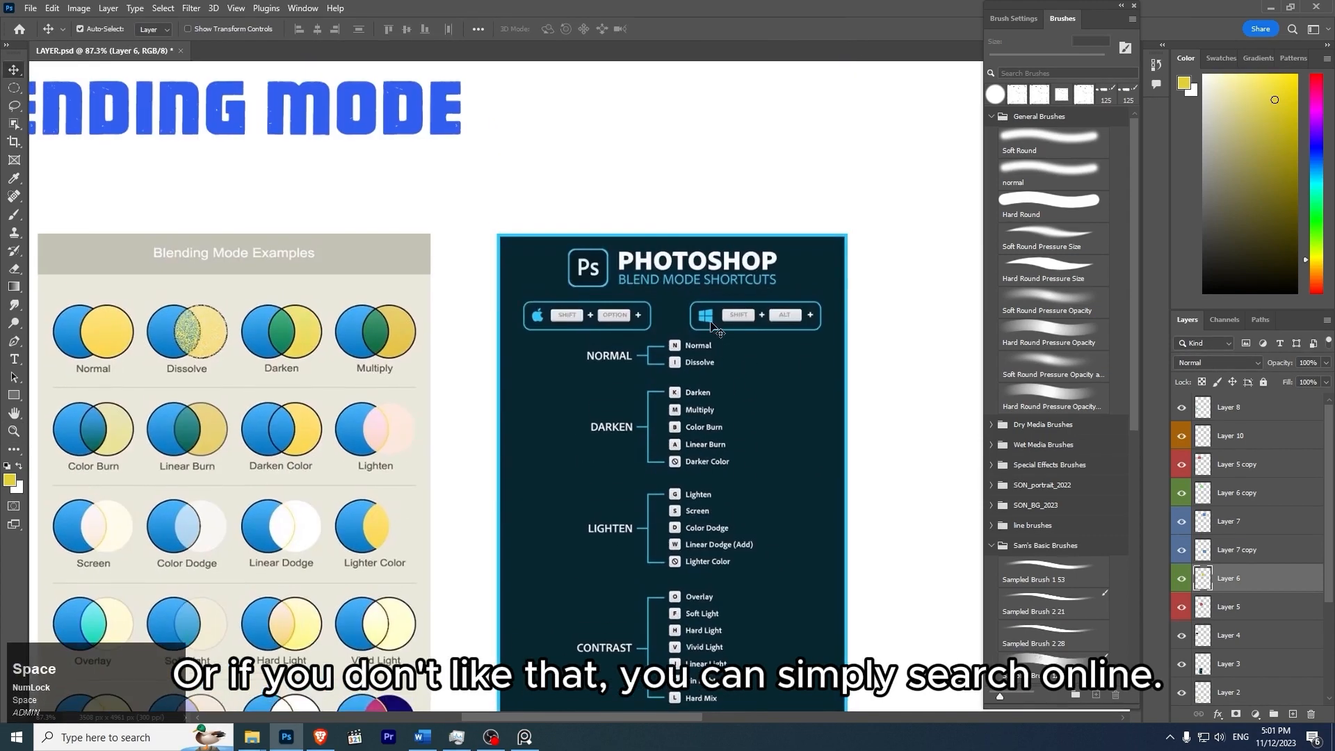
key(z)
drag(704, 277, 747, 313)
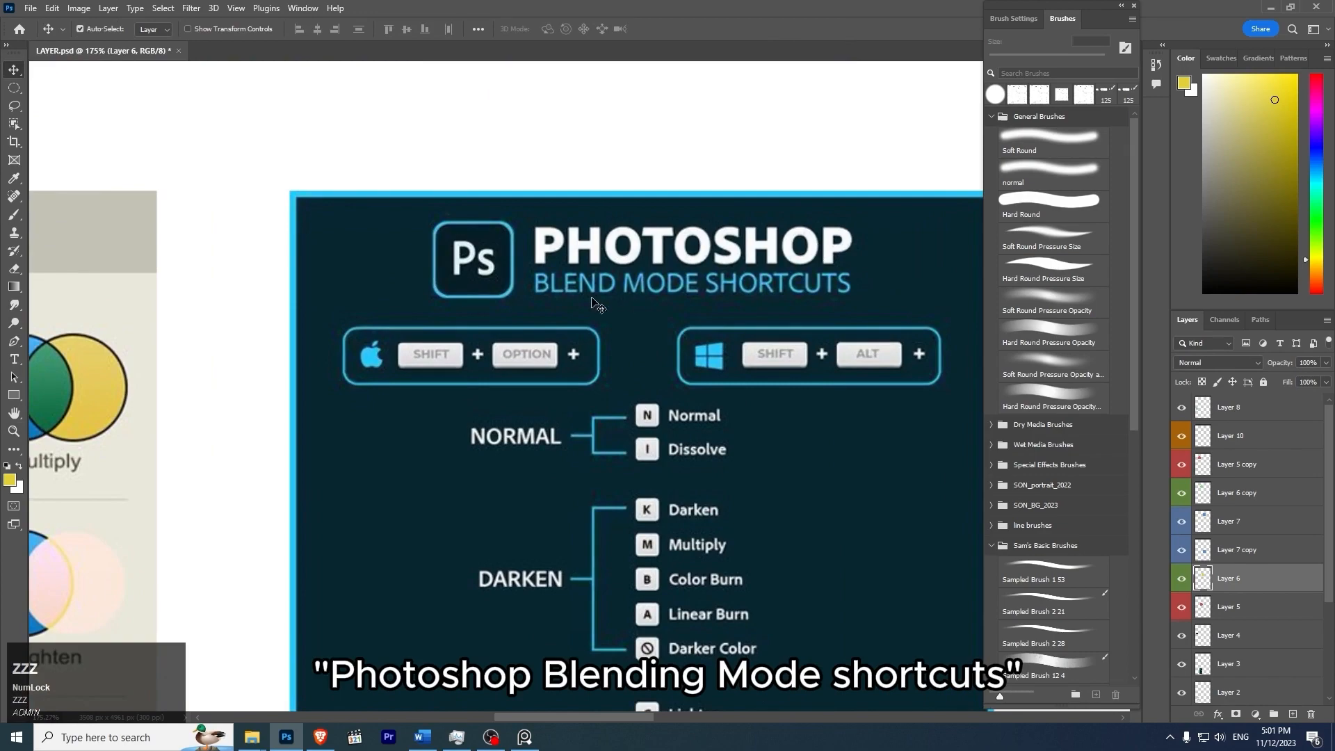
key(z)
drag(815, 466, 788, 451)
key(space)
drag(777, 586, 769, 390)
key(z)
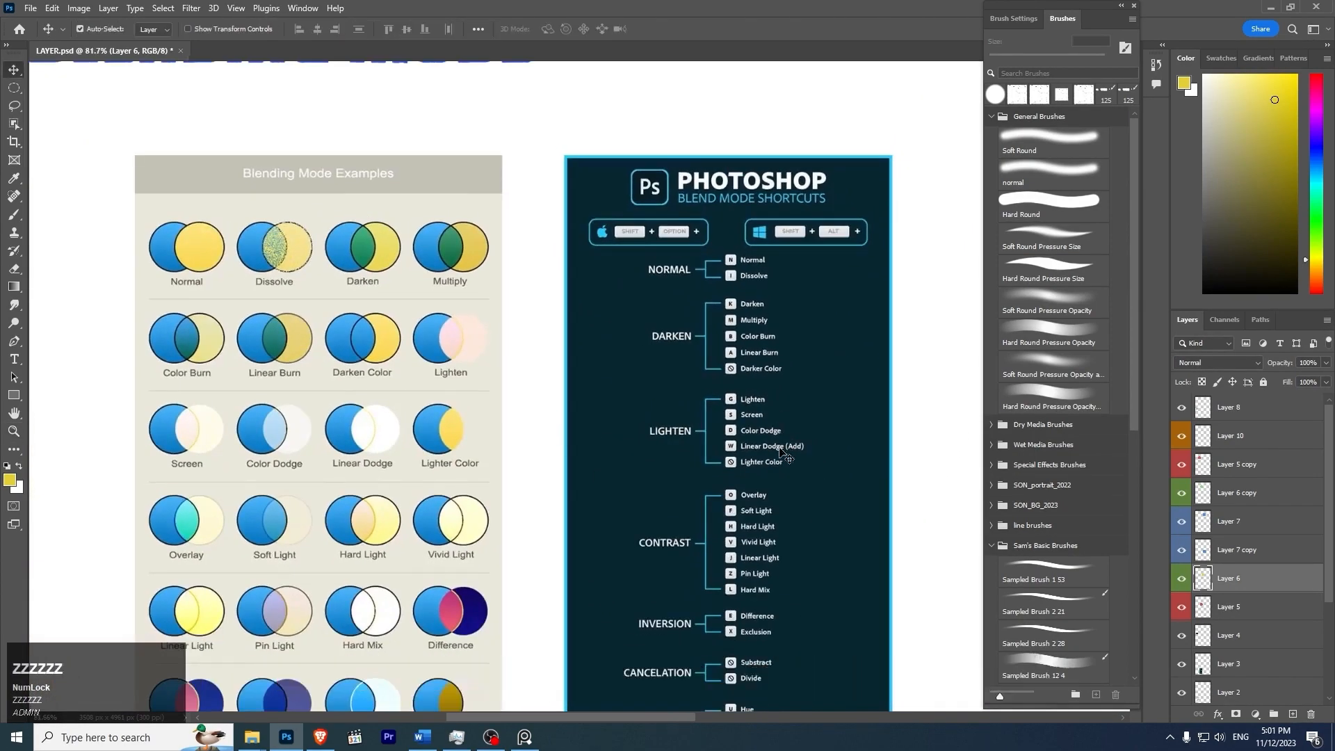
key(space)
drag(754, 480, 749, 354)
key(z)
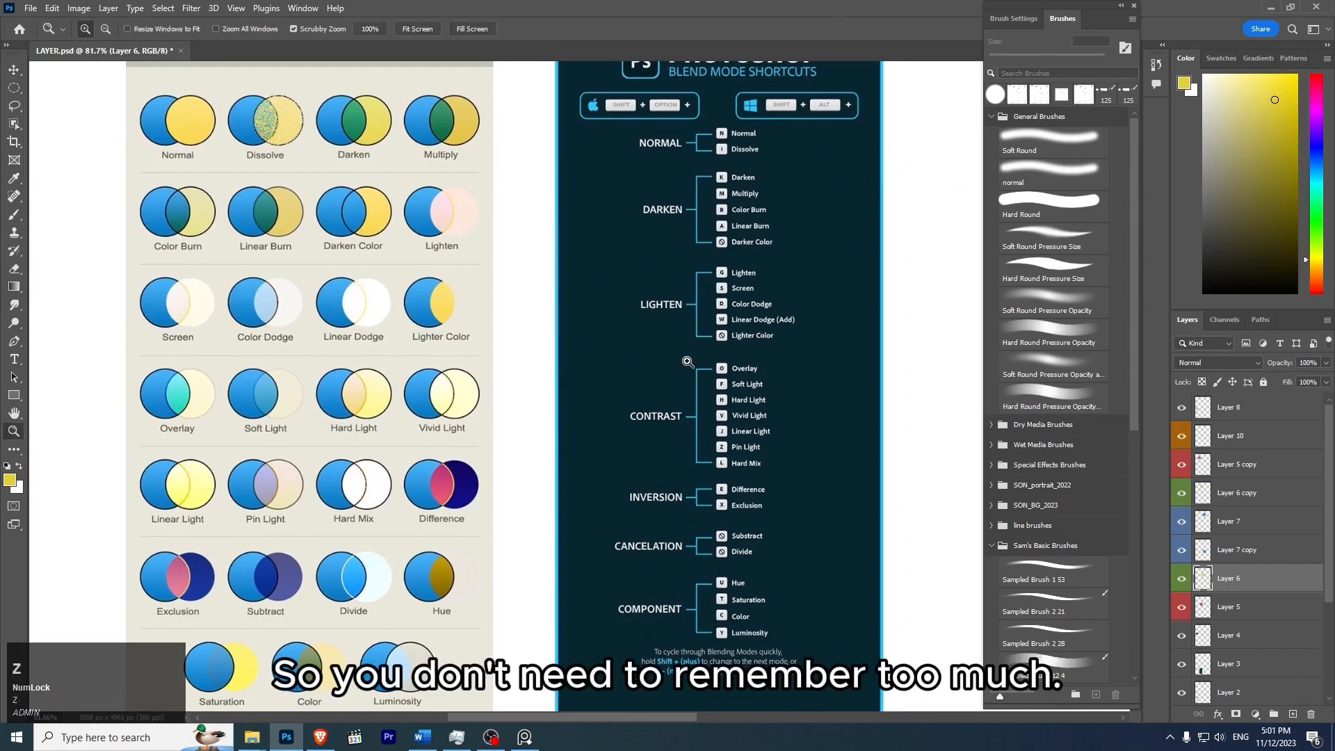
mouse_move(668, 324)
mouse_down()
mouse_move(650, 323)
mouse_move(665, 332)
mouse_up()
key(space)
drag(719, 372, 678, 420)
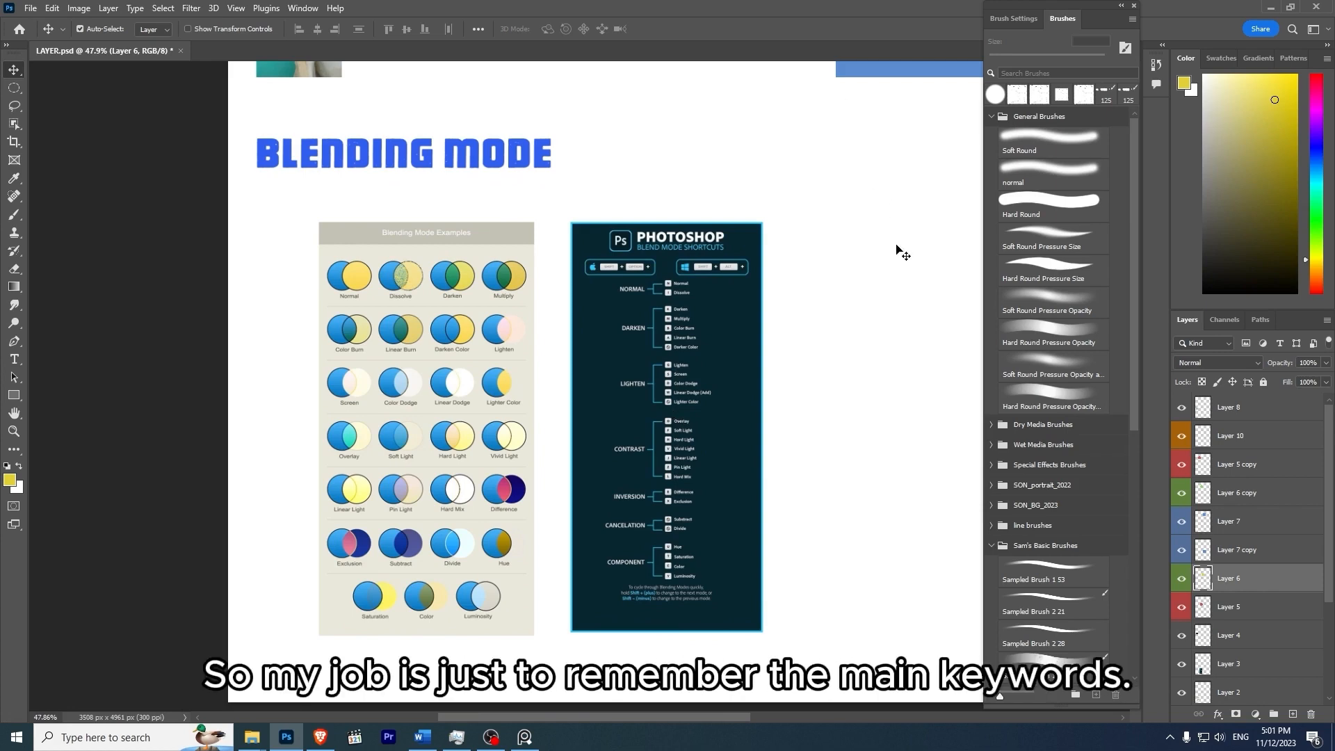
Review the page's sections from the blending mode charts up through the clipping mask examples to the overlapping shapes and title.
drag(823, 318, 771, 291)
drag(837, 262, 793, 474)
drag(799, 296, 754, 441)
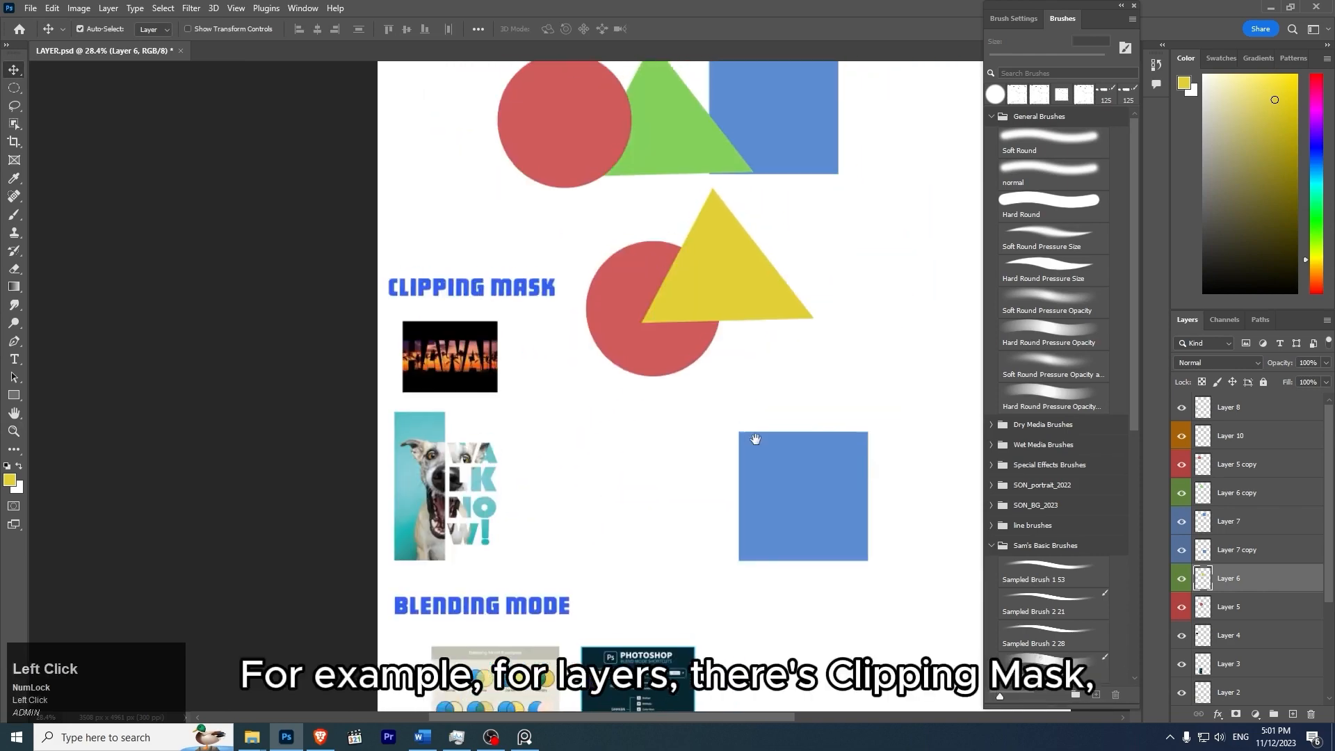
mouse_move(811, 382)
mouse_down()
mouse_move(777, 384)
mouse_move(791, 389)
mouse_up()
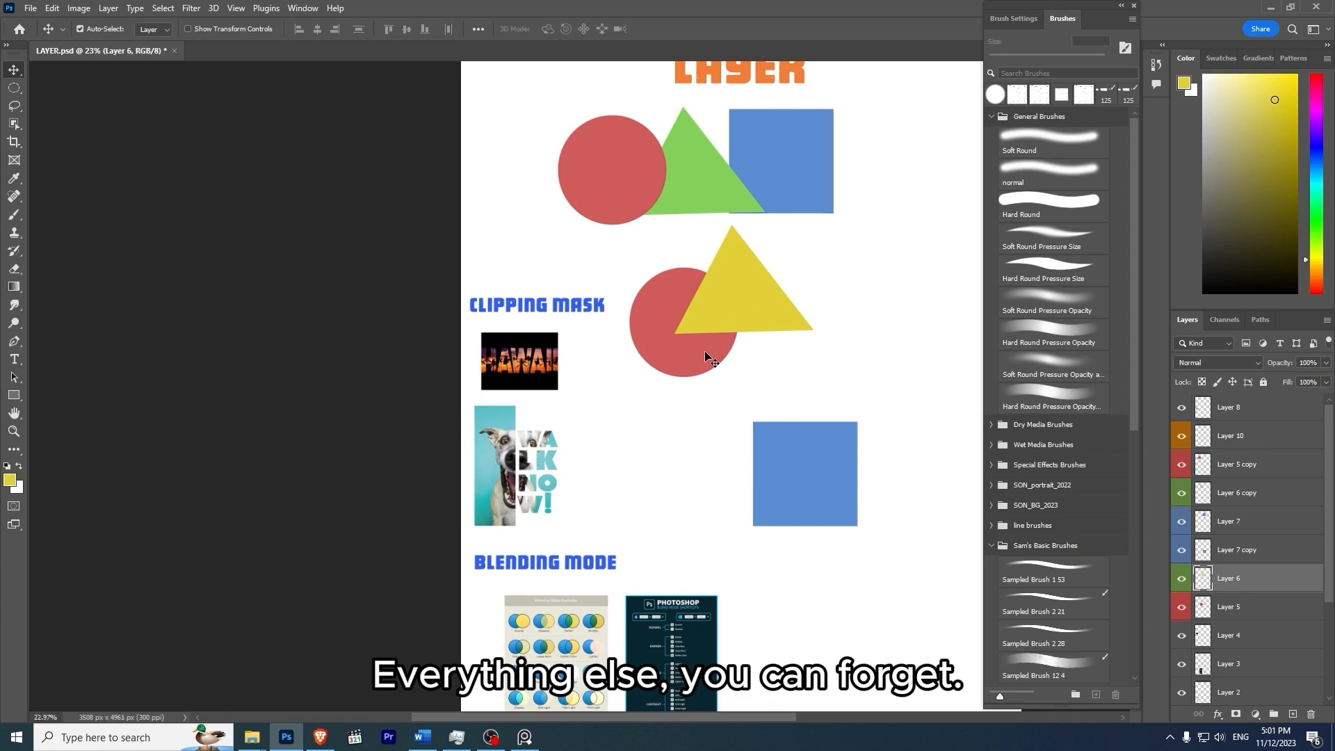
key(space)
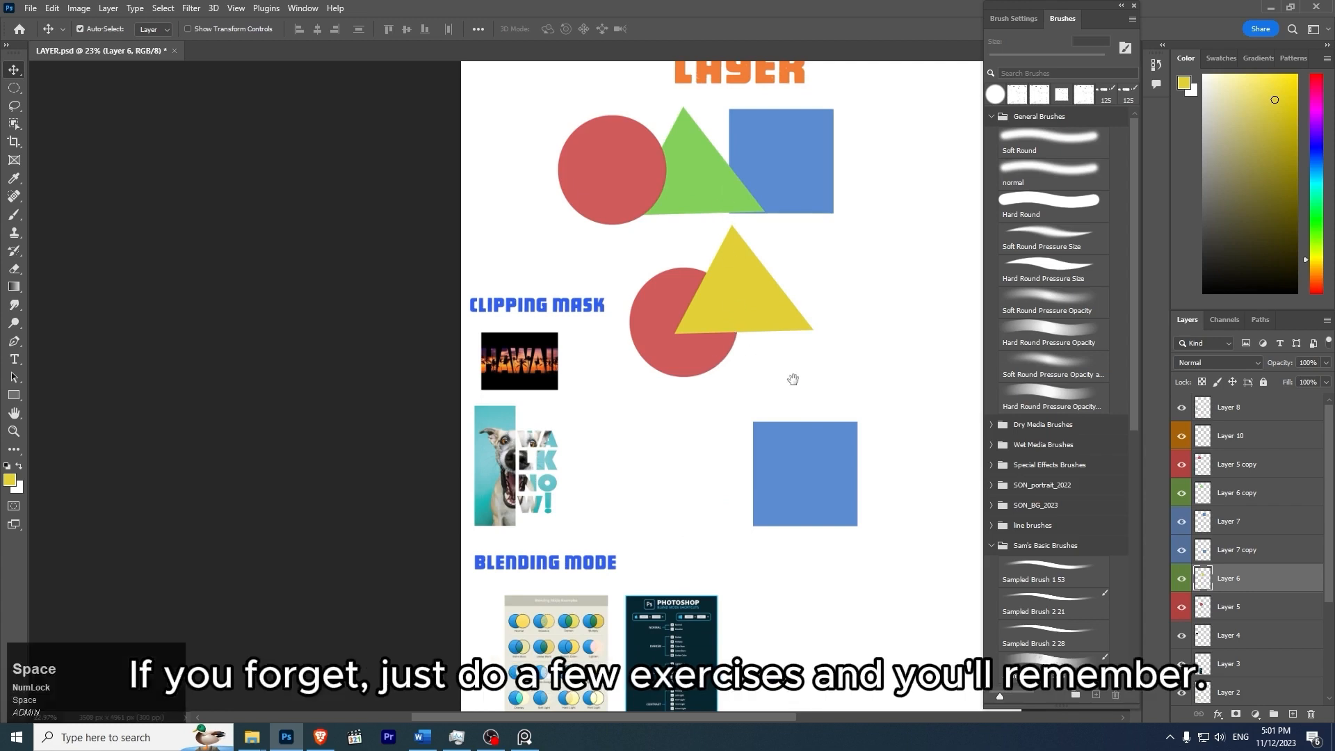
drag(793, 378, 753, 361)
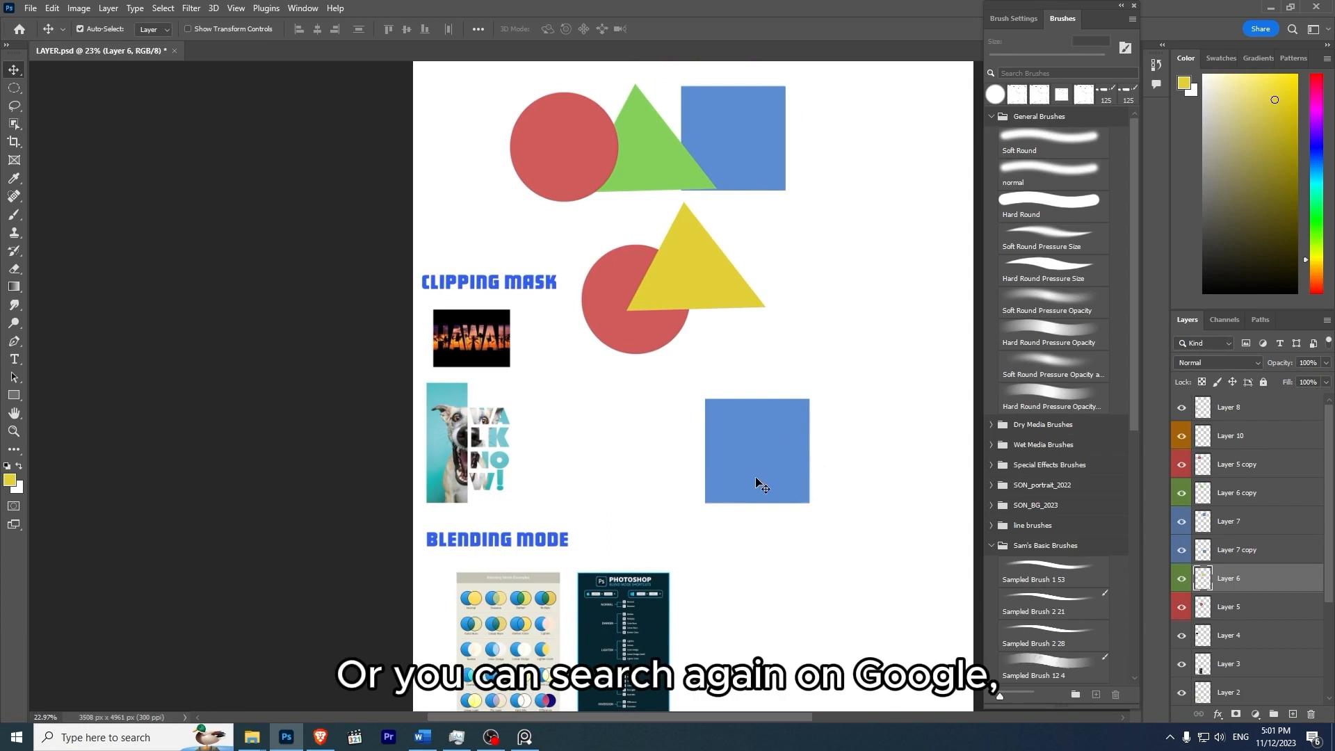
scroll(757, 479, down, 1)
key(space)
drag(811, 428, 739, 428)
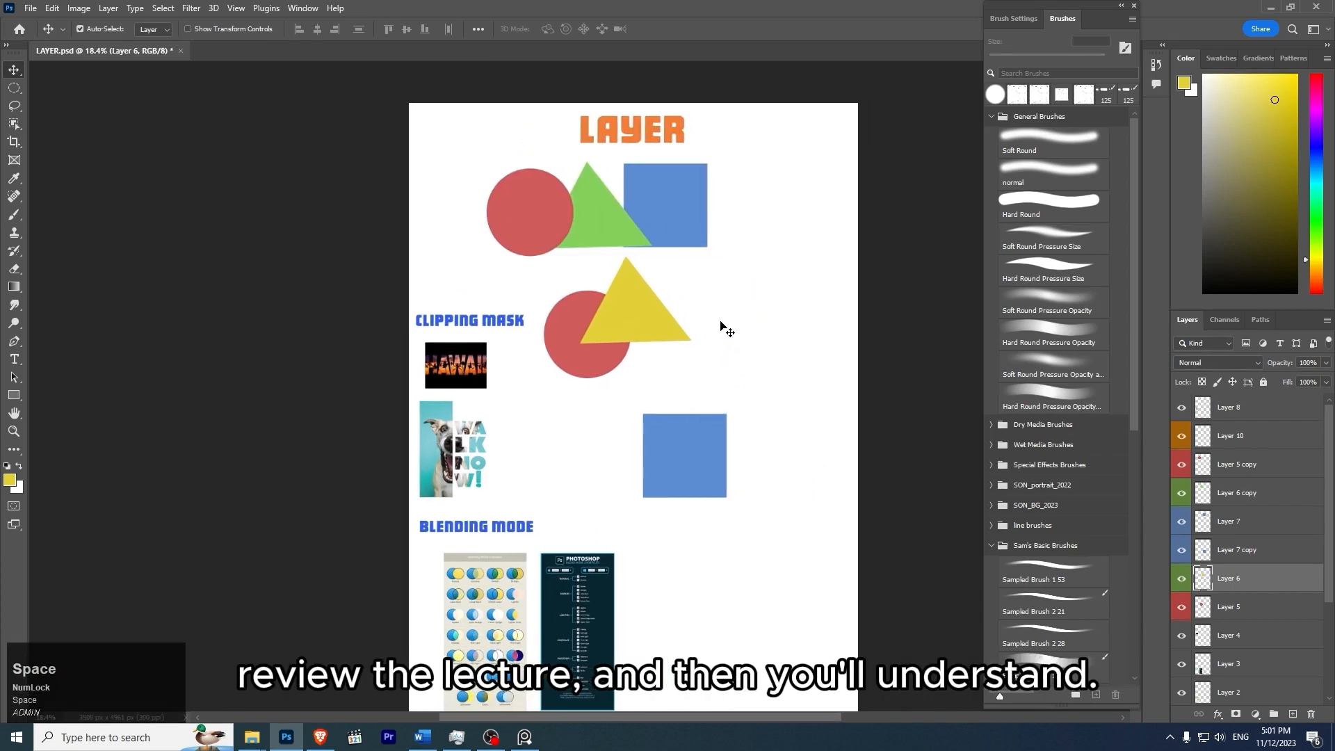
key(space)
drag(753, 305, 772, 298)
key(z)
drag(798, 352, 770, 339)
key(space)
key(z)
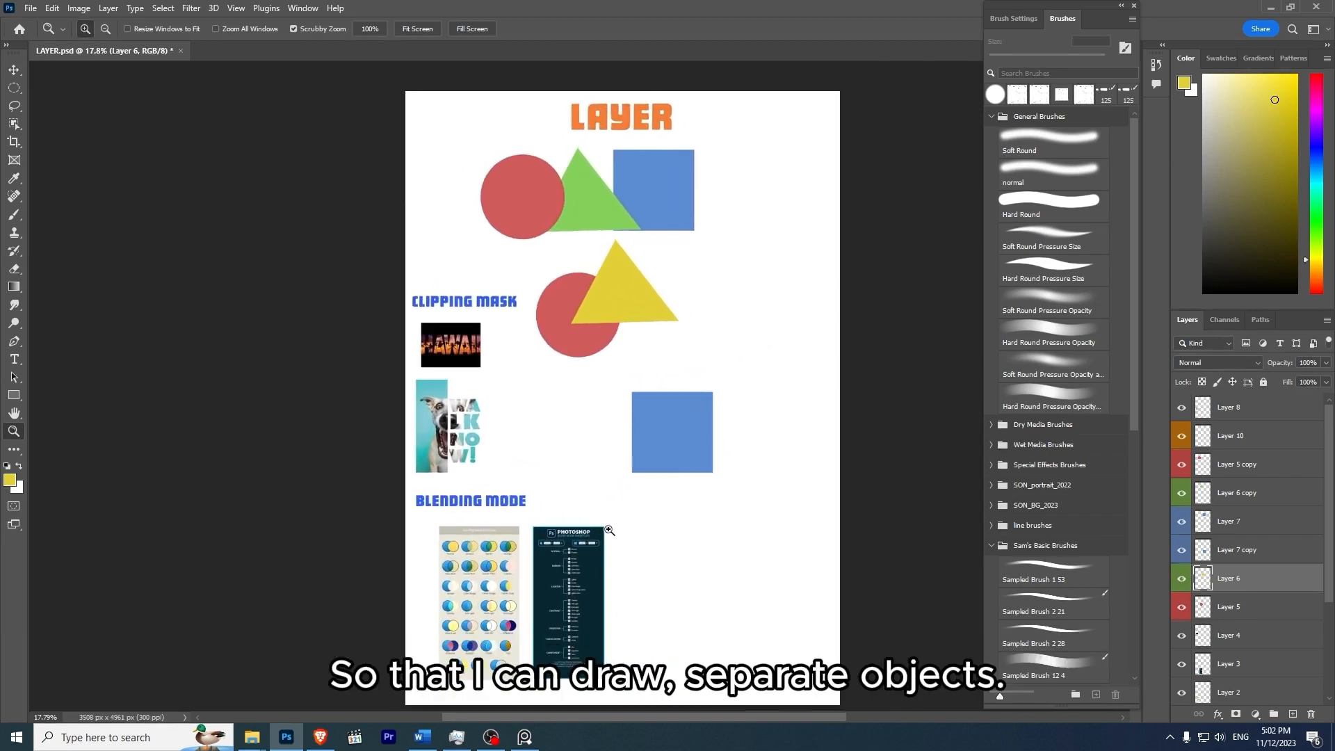